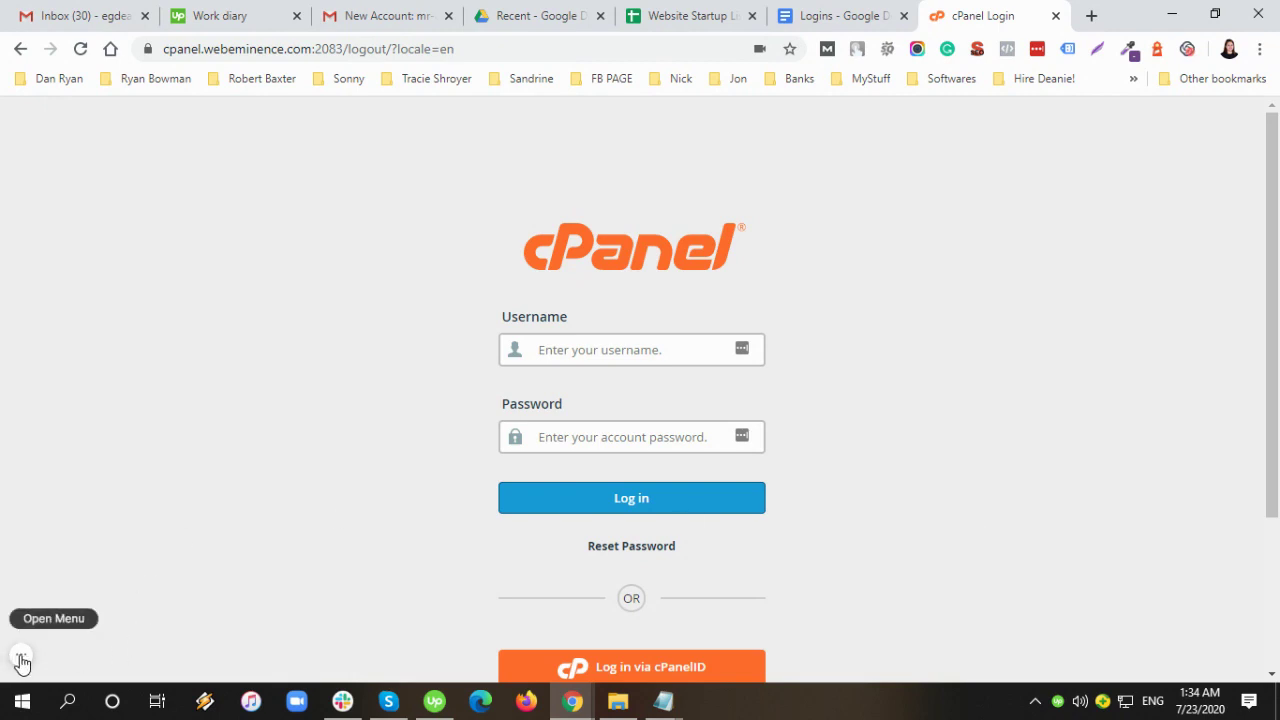
Step: Submit the account's username and password on the cPanel login page
click(22, 659)
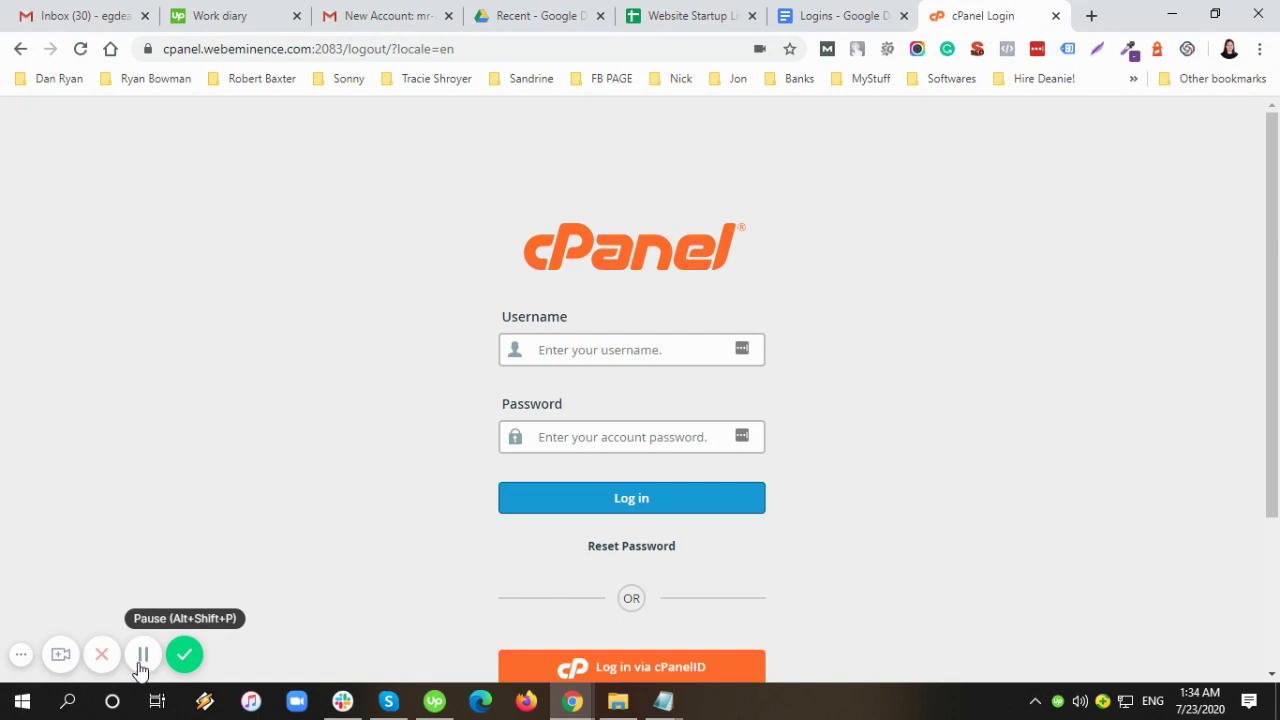
click(22, 659)
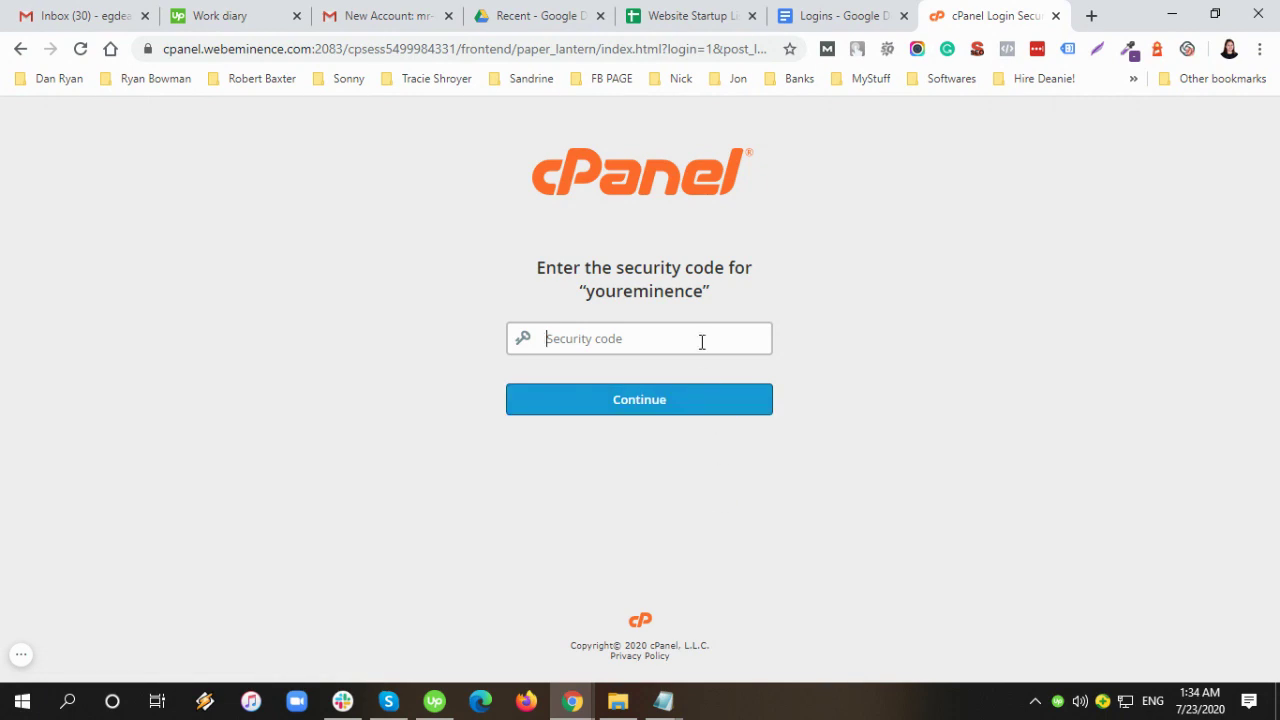
Step: Enter the two-factor security code and continue to the cPanel dashboard
click(670, 402)
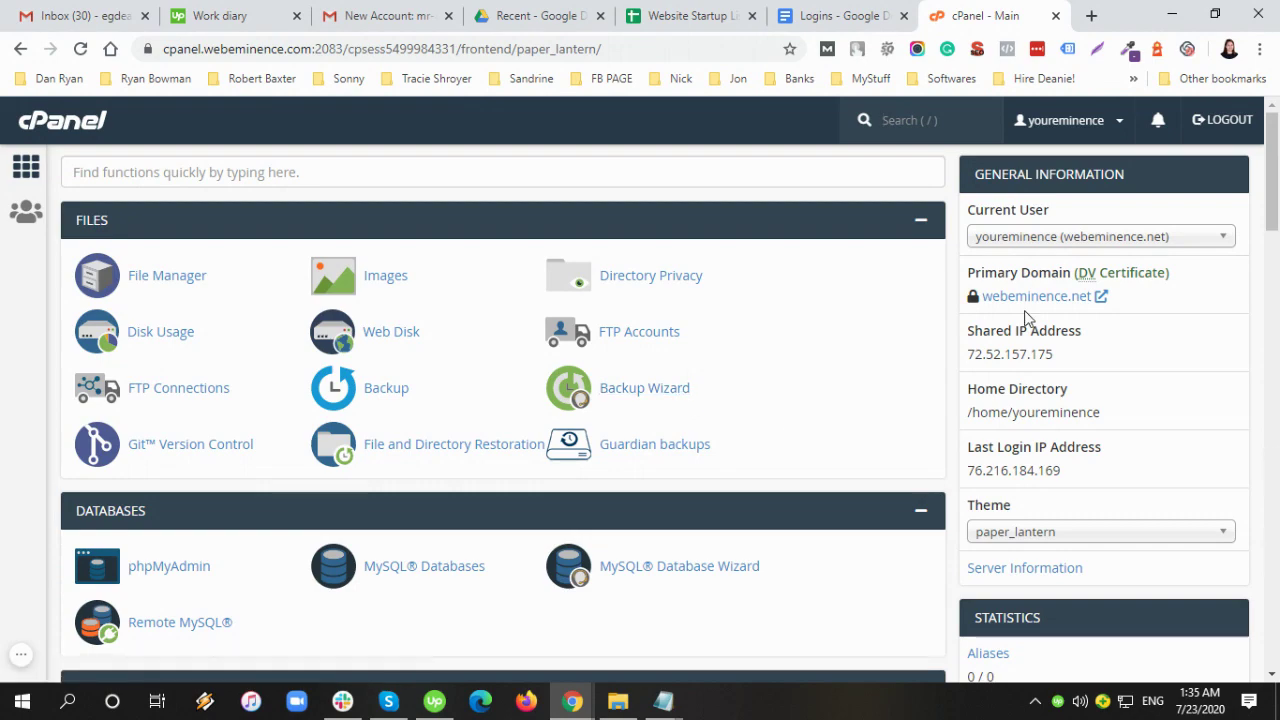
drag(1275, 192, 1275, 645)
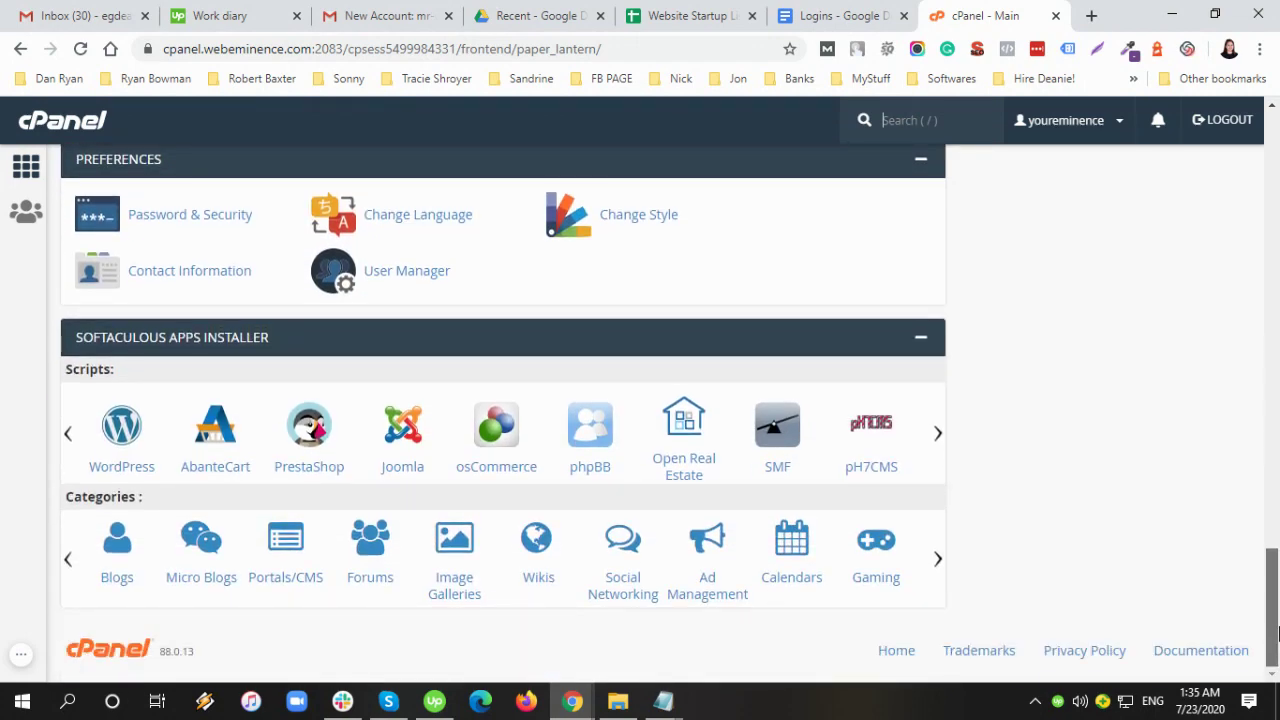
drag(1275, 632, 1277, 279)
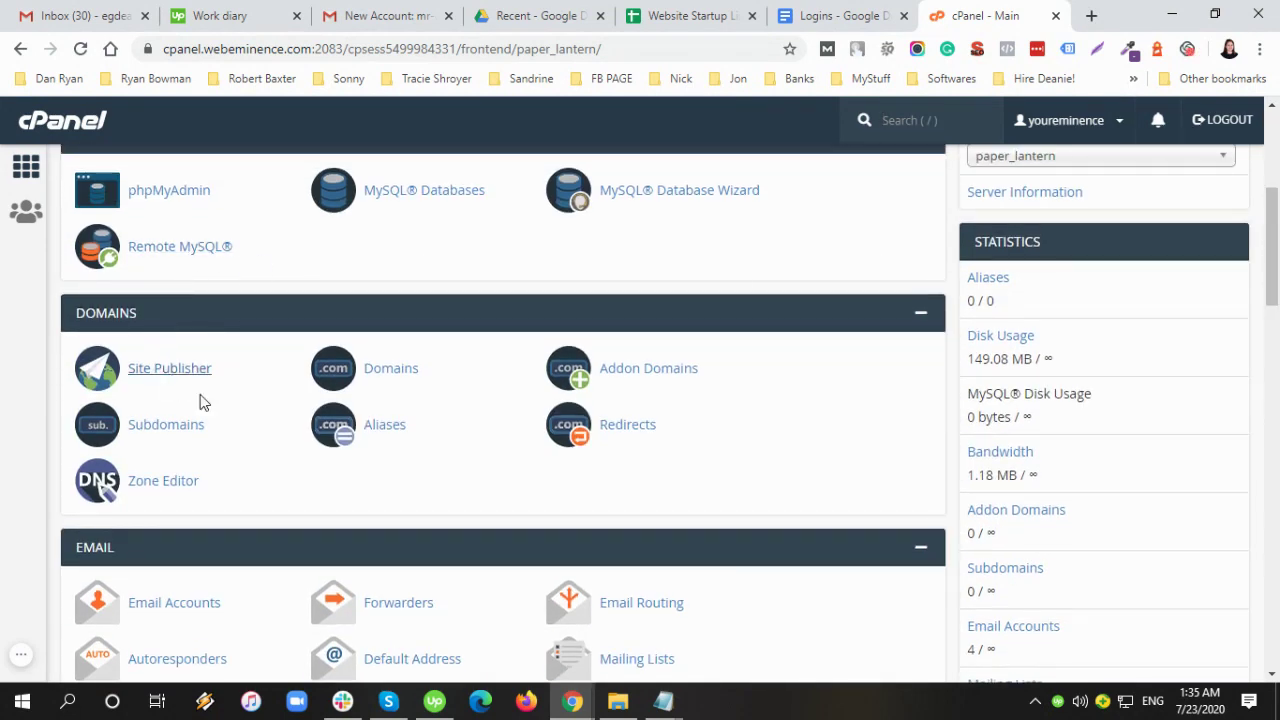
drag(1277, 230, 1277, 190)
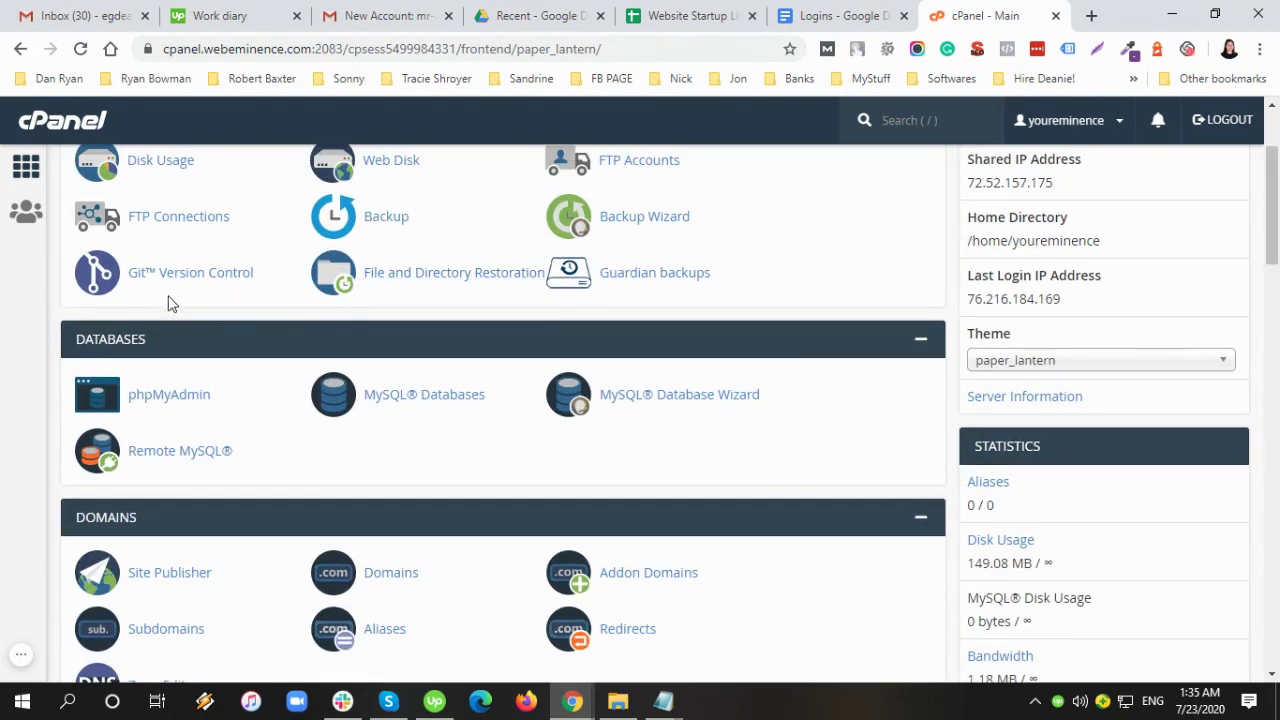
scroll(250, 170, up, 2)
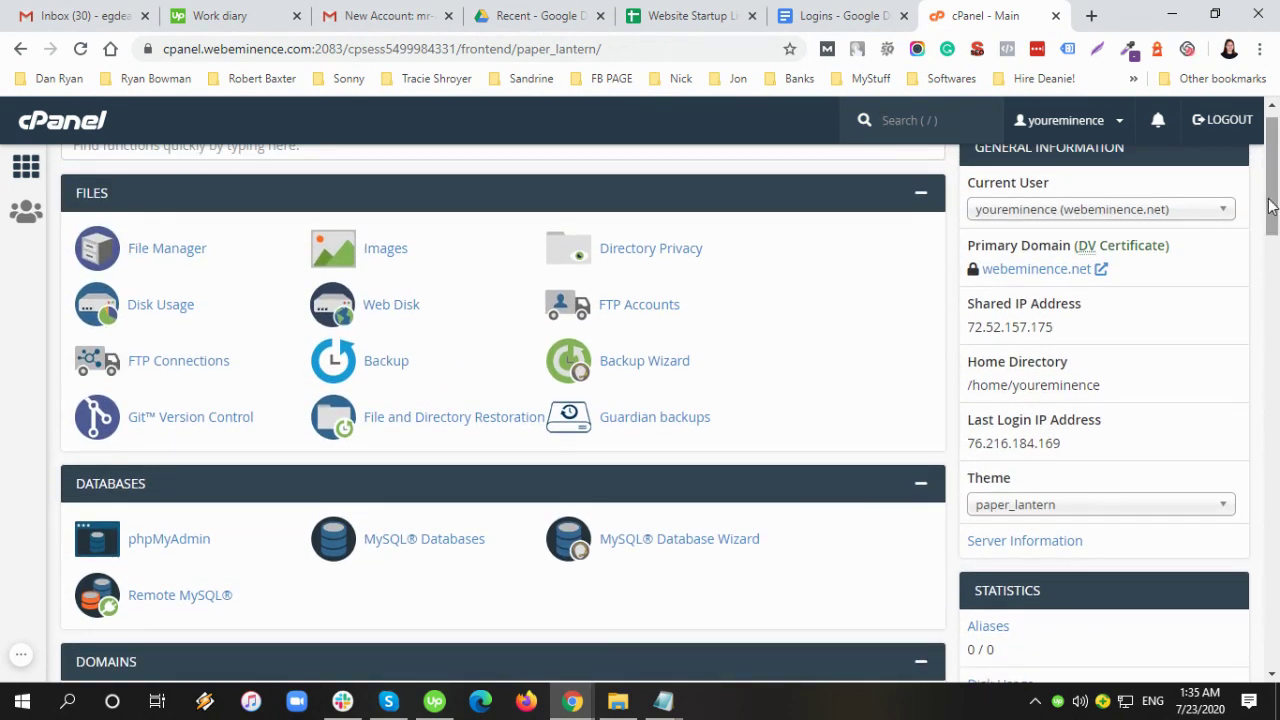
drag(1277, 180, 1277, 173)
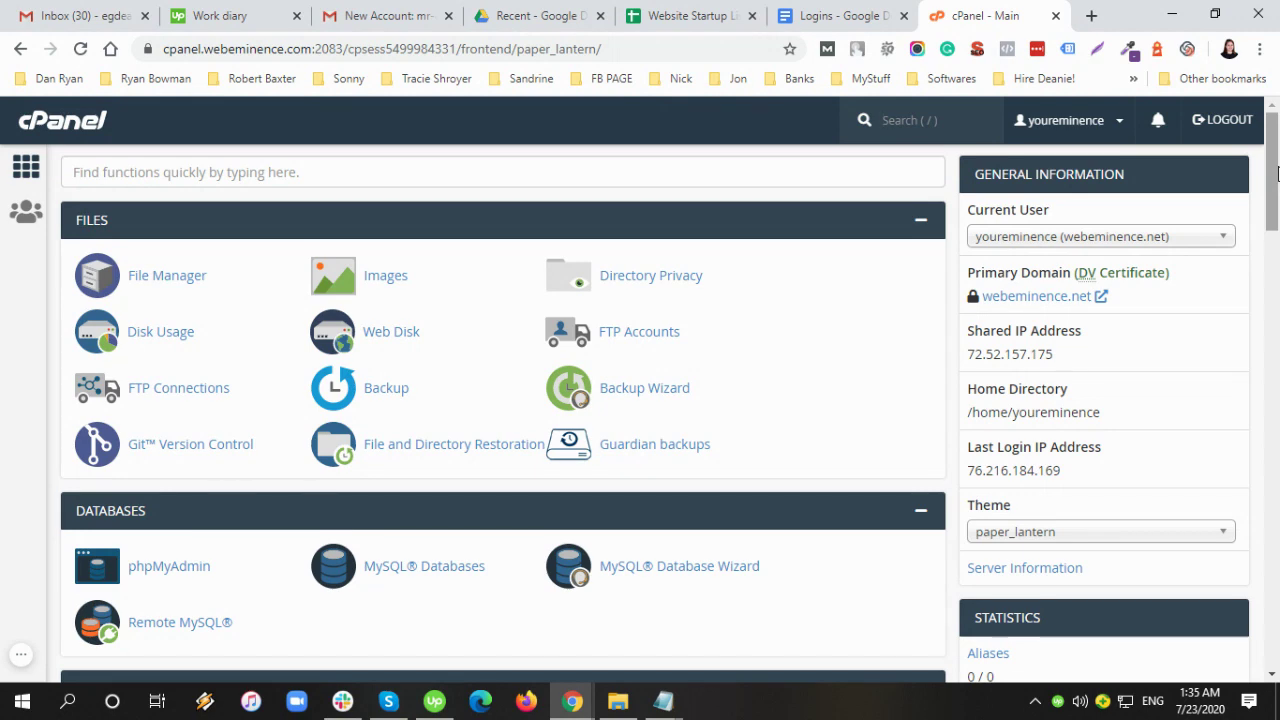
click(415, 12)
Step: Copy the new account's username from the email and switch cPanel to the mr-craftsman.com account
click(398, 338)
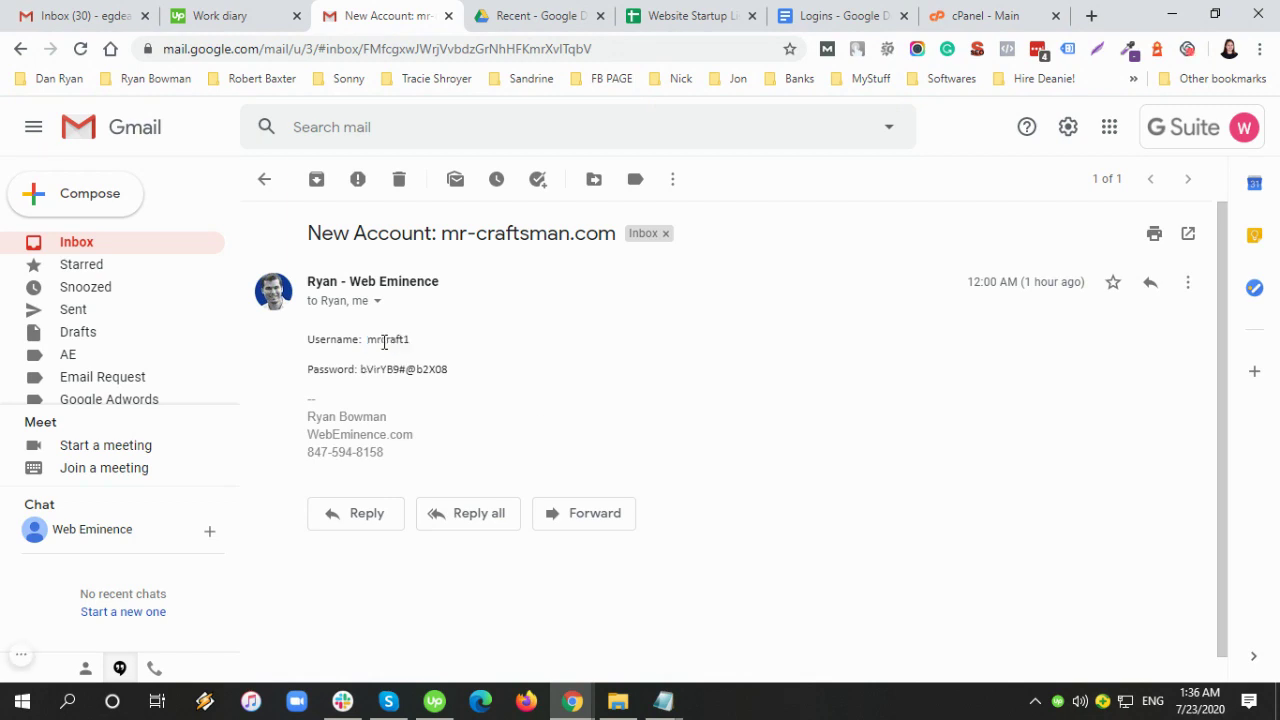
drag(367, 341, 407, 343)
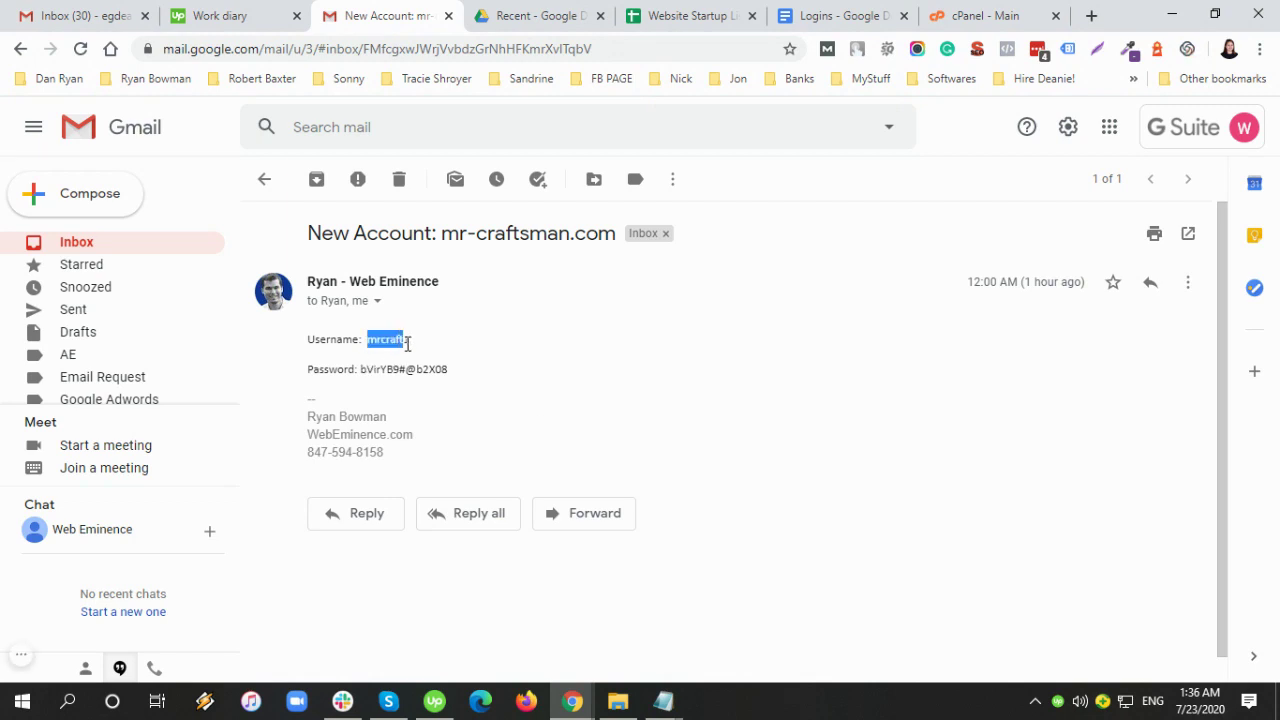
click(1020, 12)
click(1118, 236)
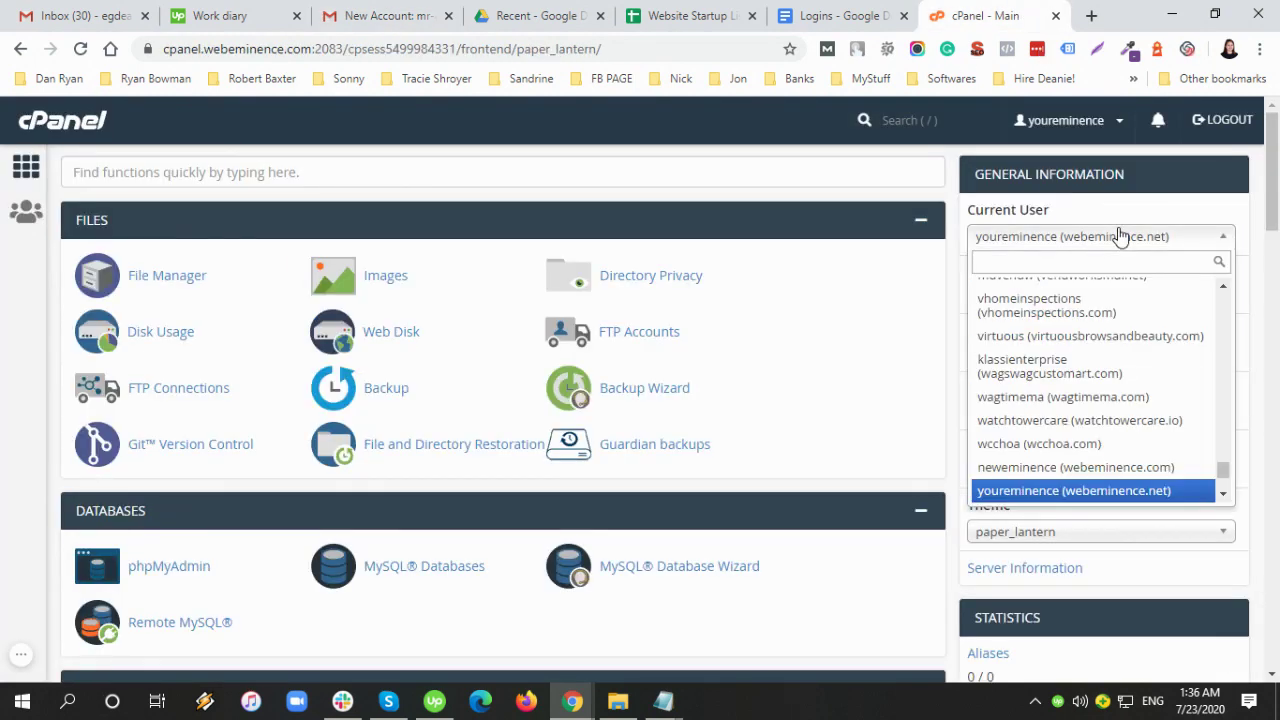
text(mrcraft1)
click(1055, 296)
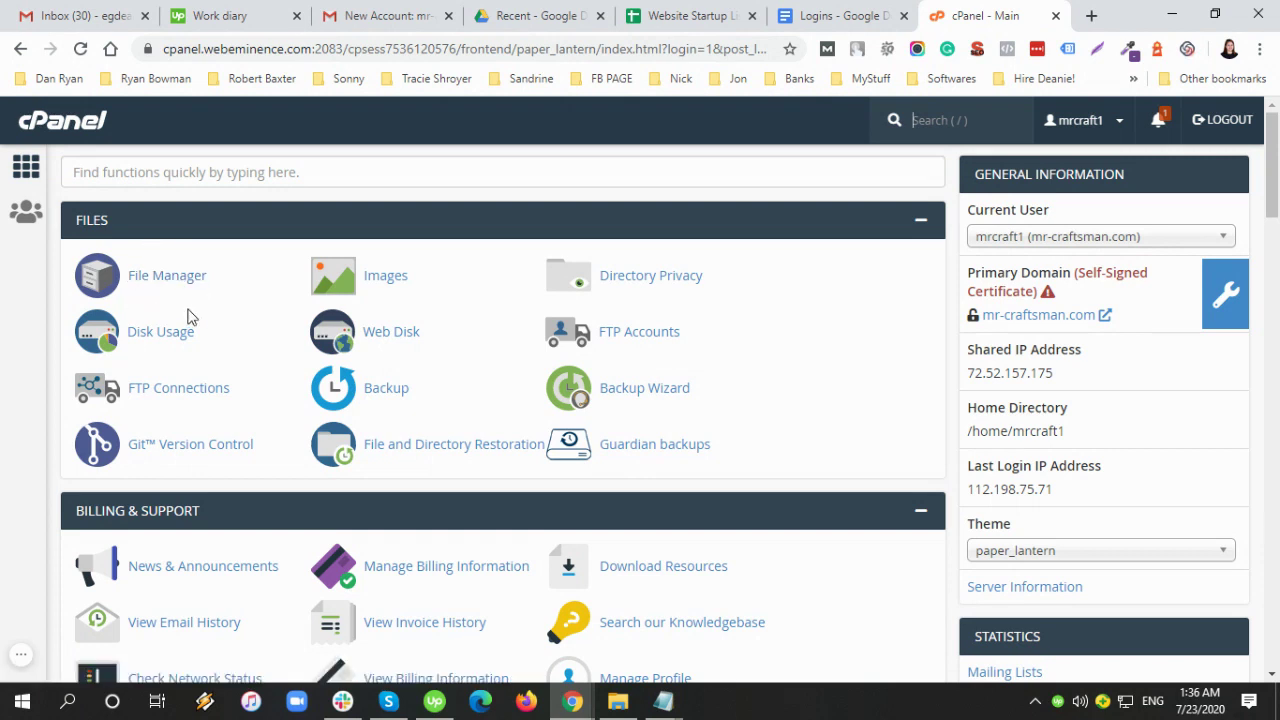
Step: Open wp-config.php from public_html in File Manager's code editor
click(175, 284)
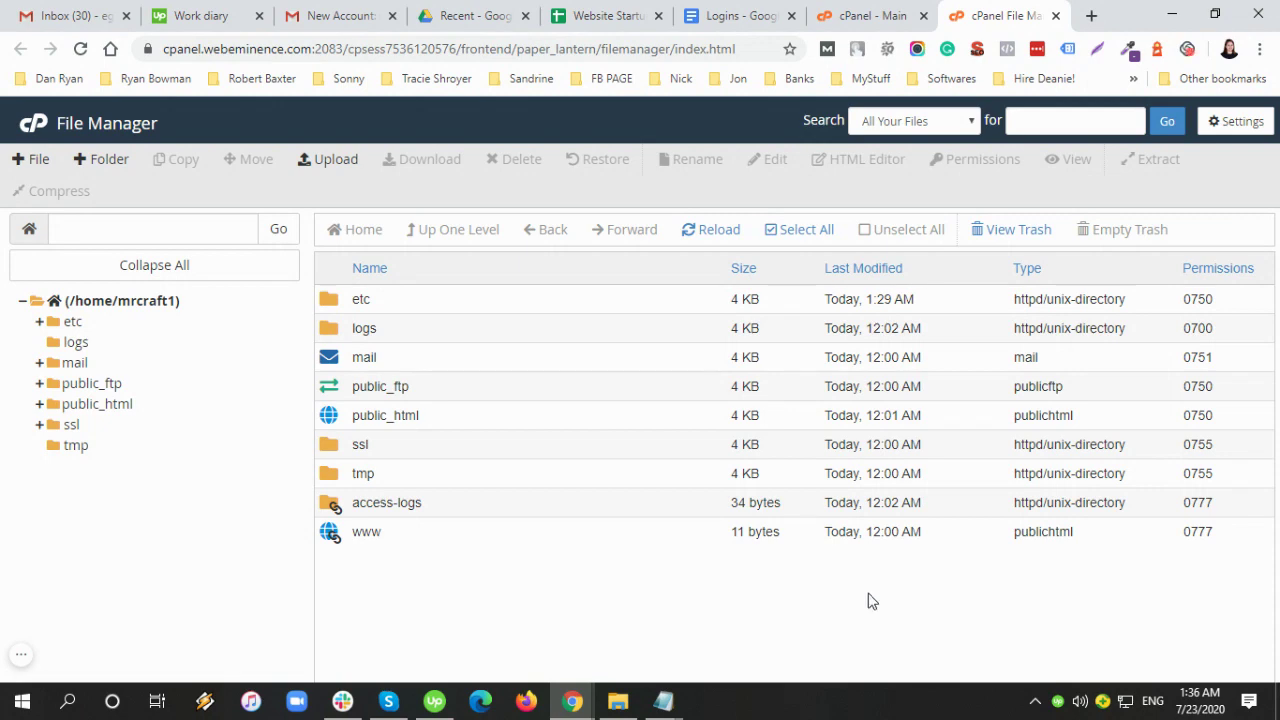
double_click(331, 420)
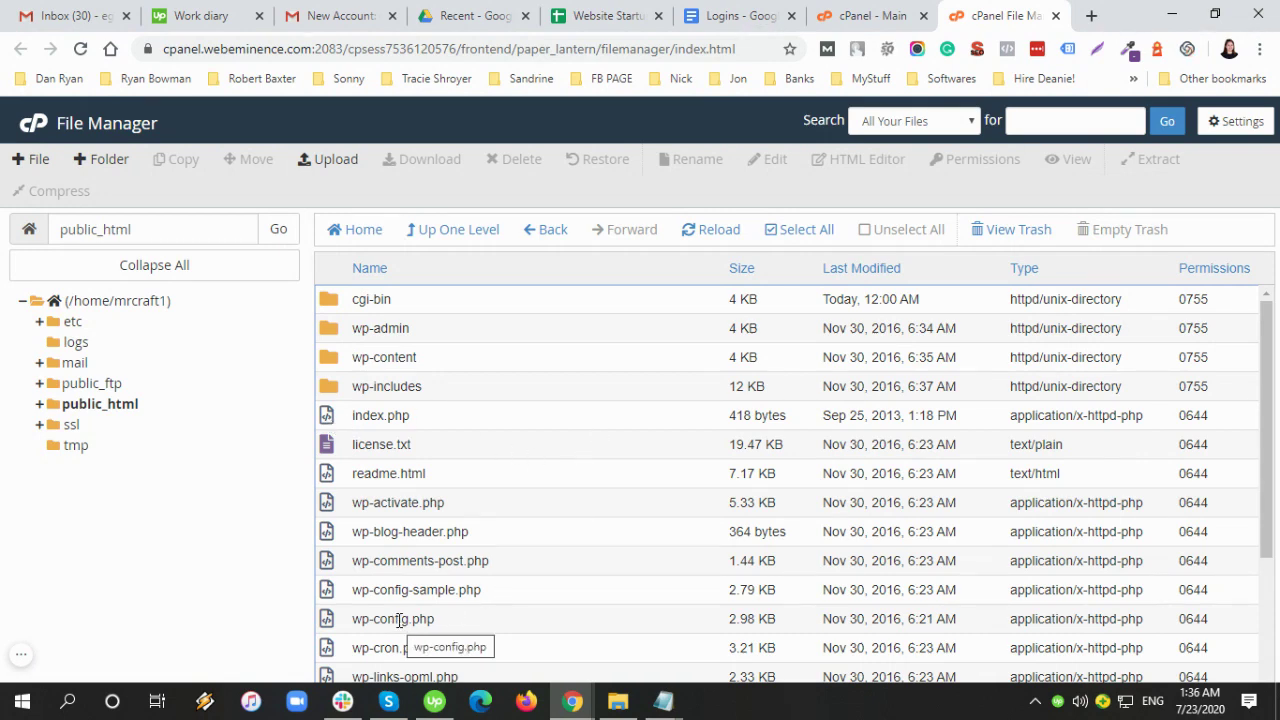
scroll(407, 597, down, 1)
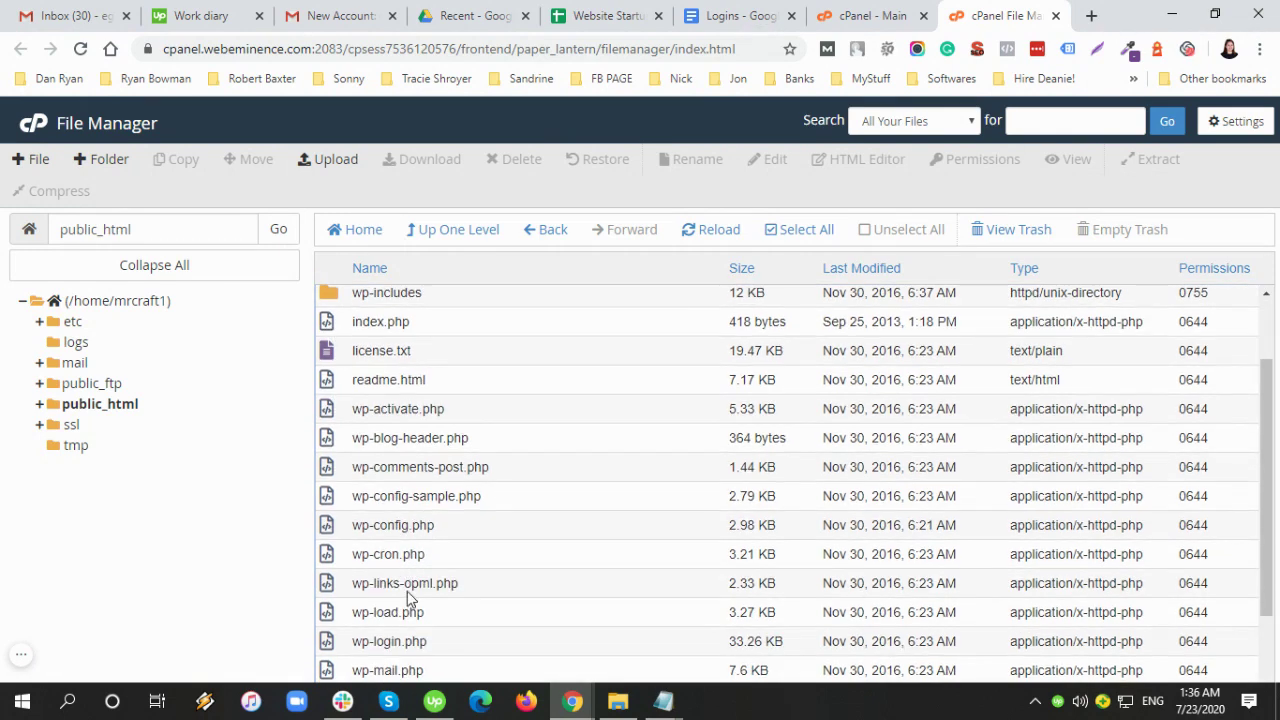
click(367, 528)
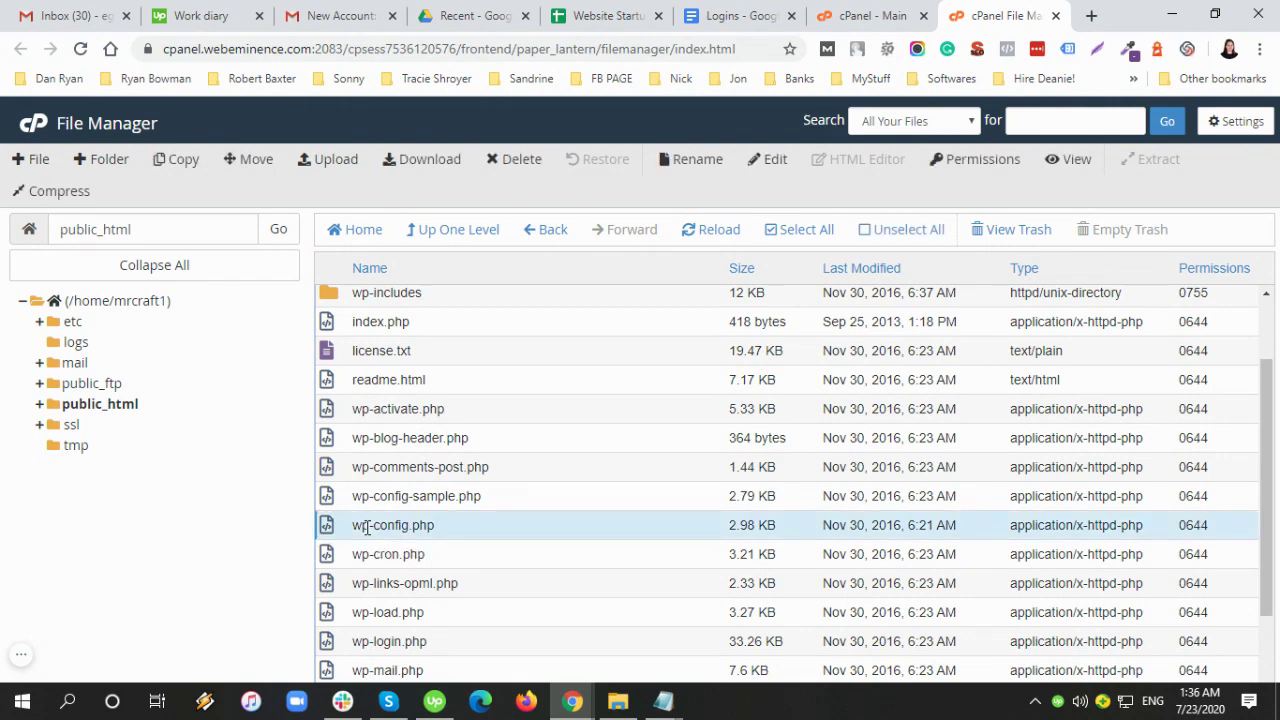
click(768, 162)
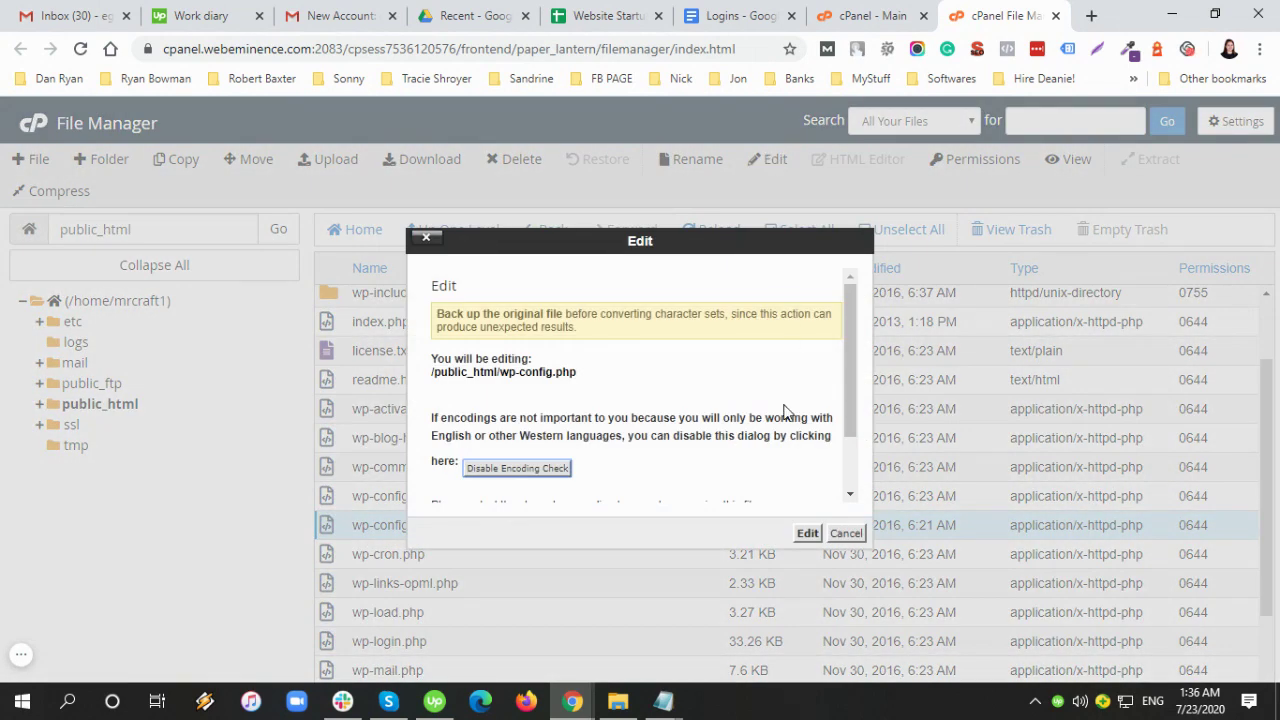
click(808, 535)
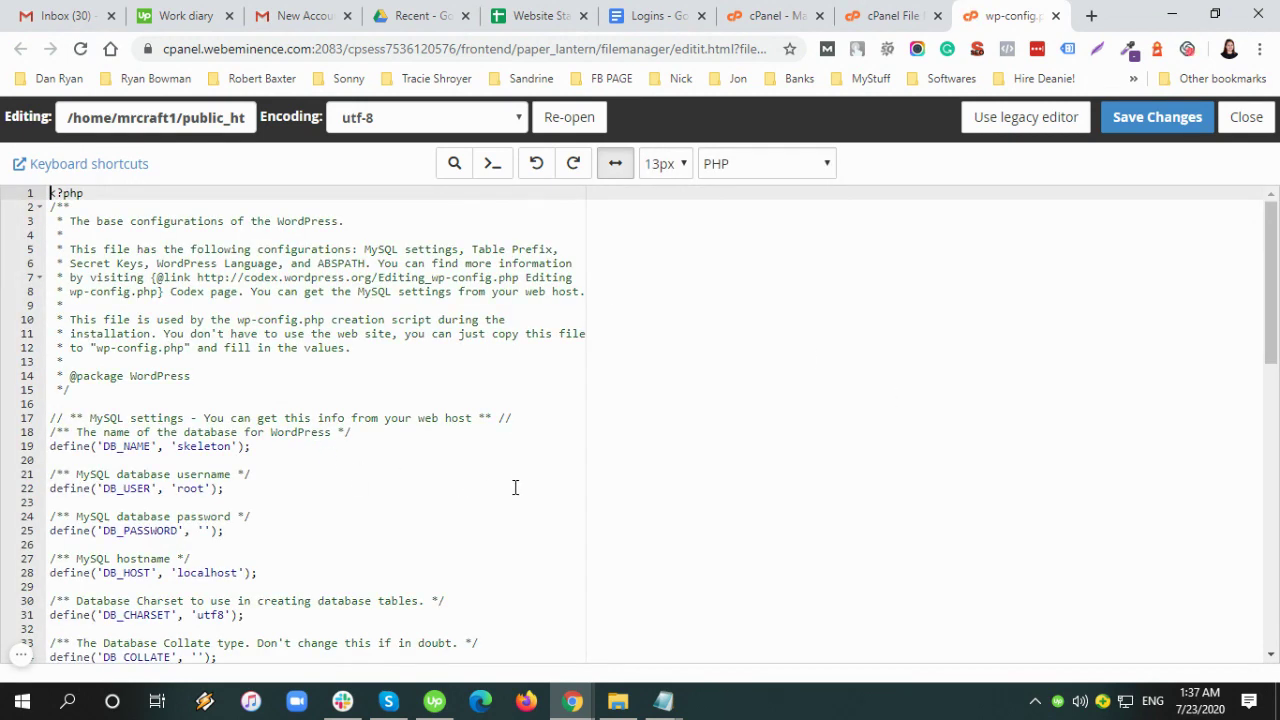
Step: Open MySQL Databases and enter 723 as the new database name
click(755, 12)
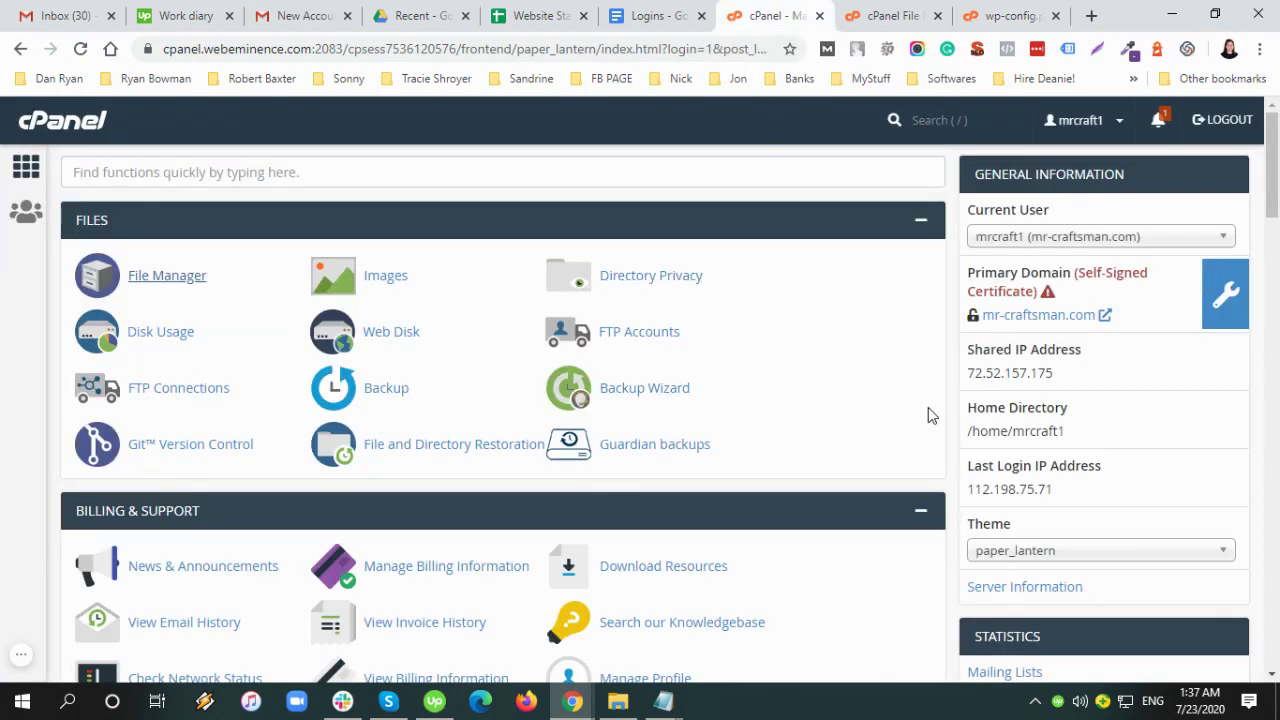
scroll(927, 414, down, 2)
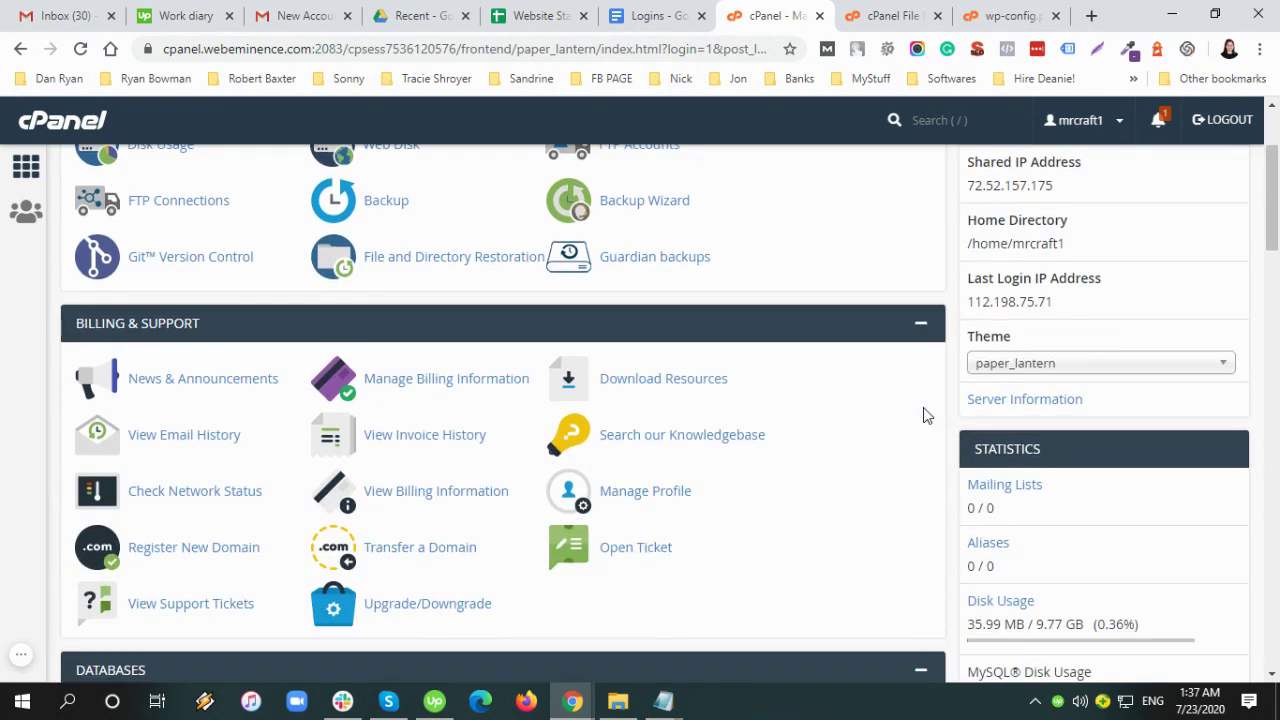
scroll(924, 414, up, 1)
scroll(845, 387, down, 2)
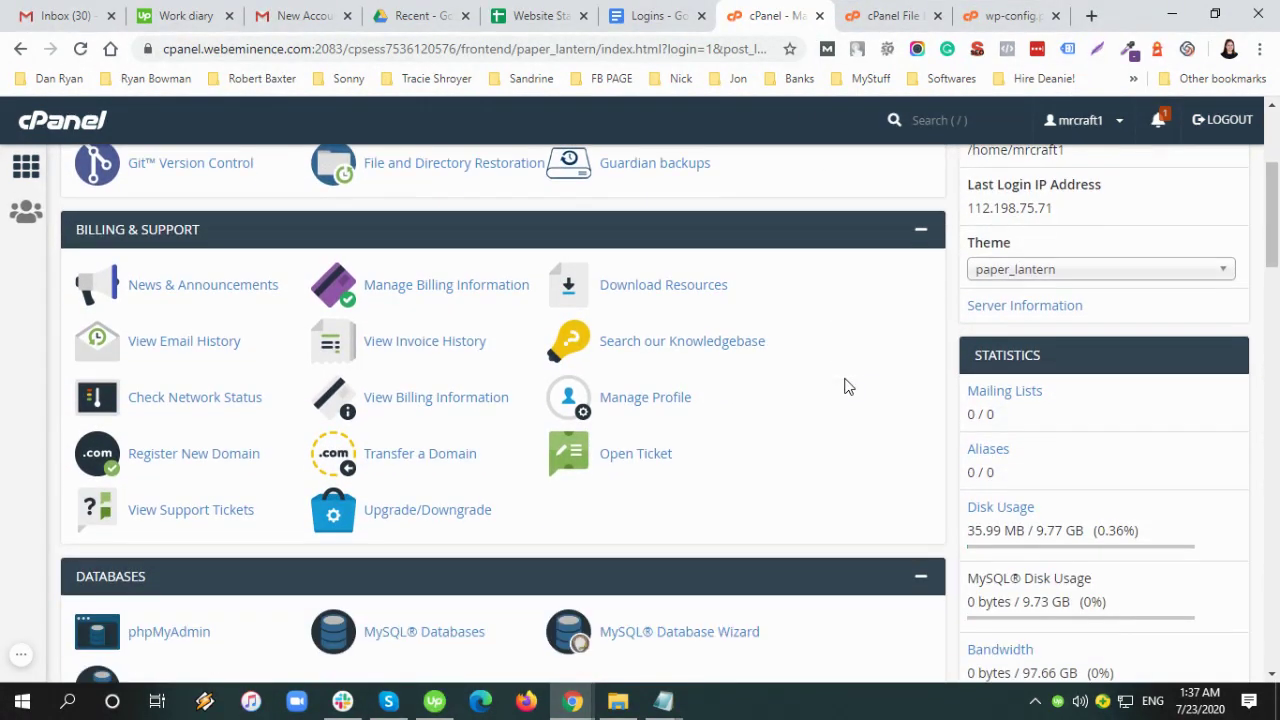
scroll(845, 387, down, 2)
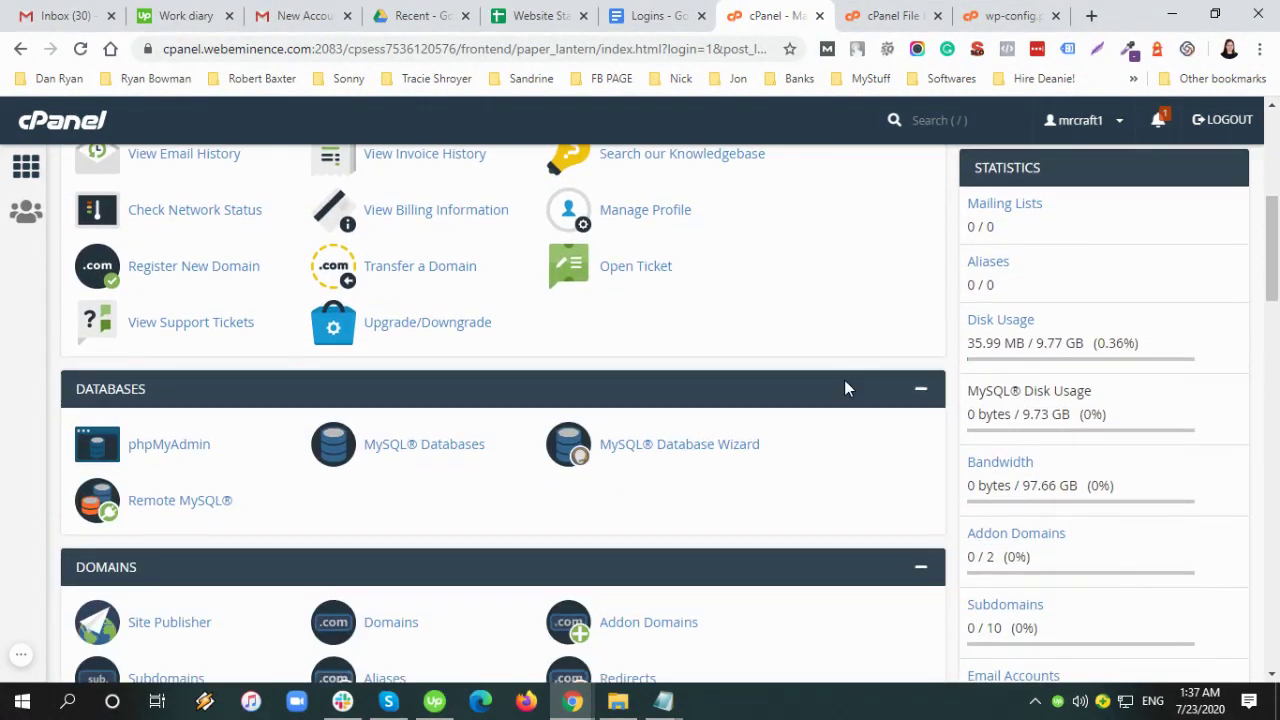
click(418, 447)
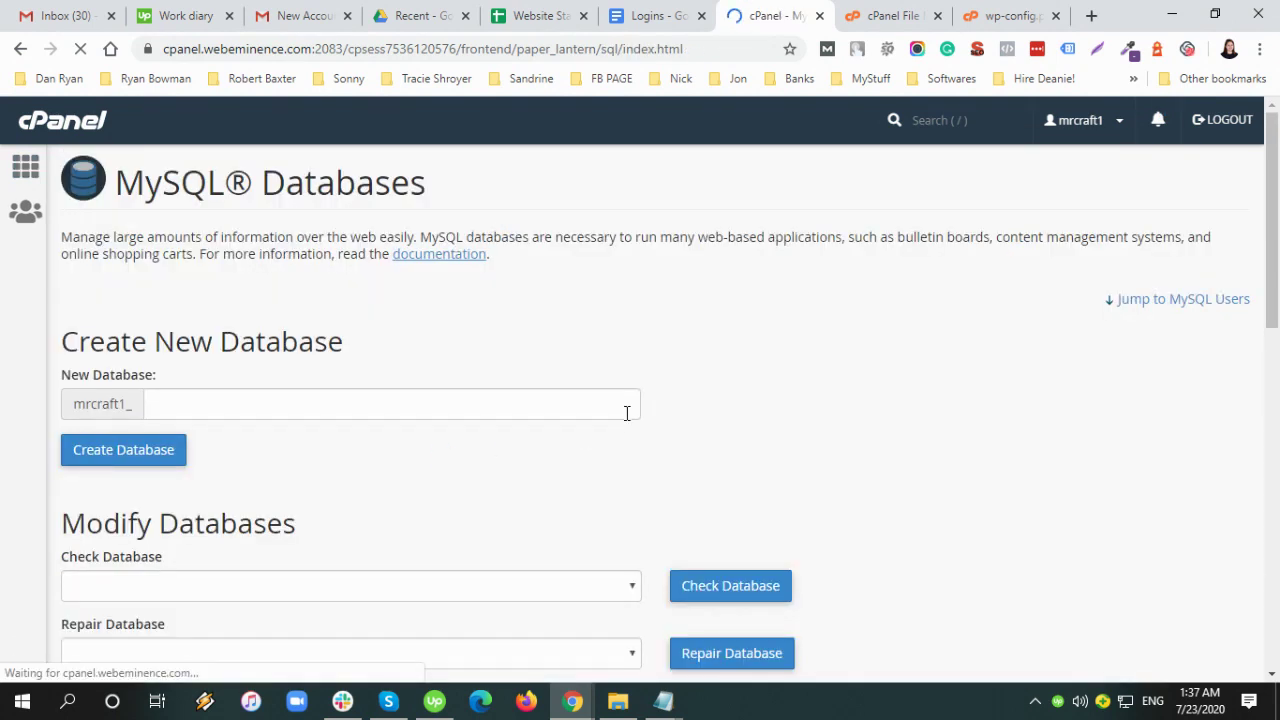
click(594, 406)
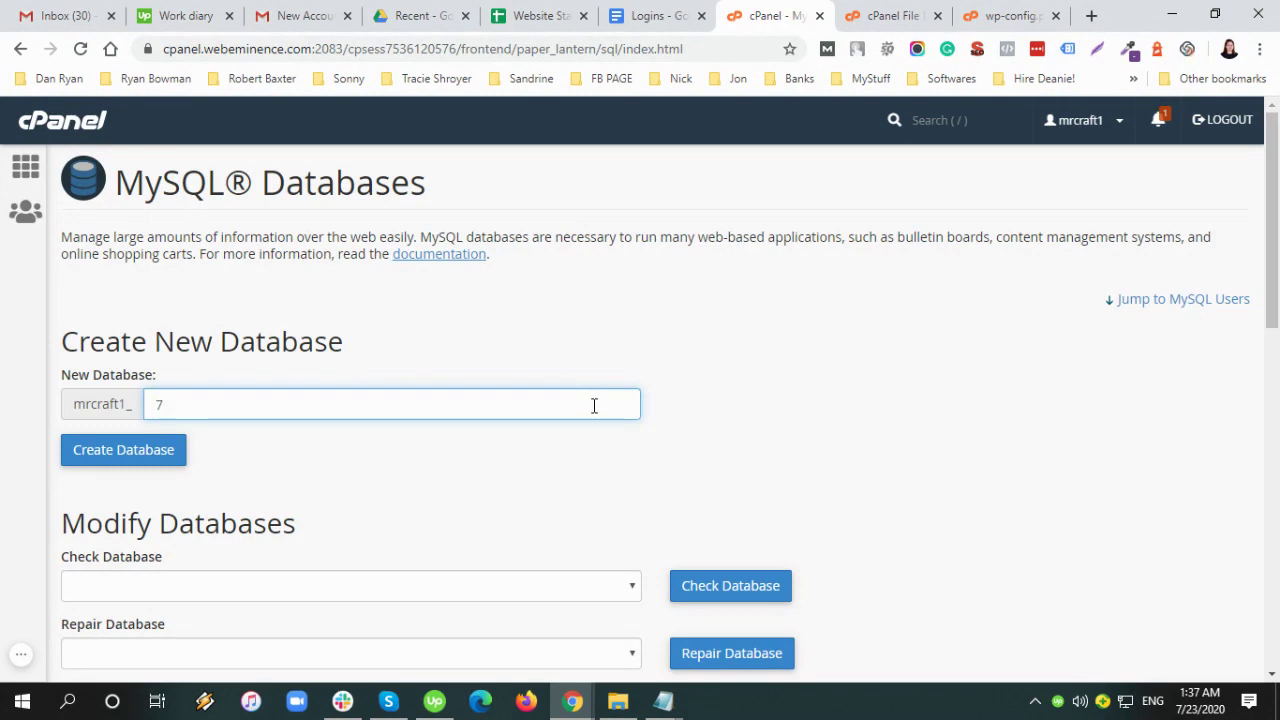
text(723)
Step: Check the mrcraft1_ name prefix and create the database mrcraft1_723
drag(62, 404, 127, 403)
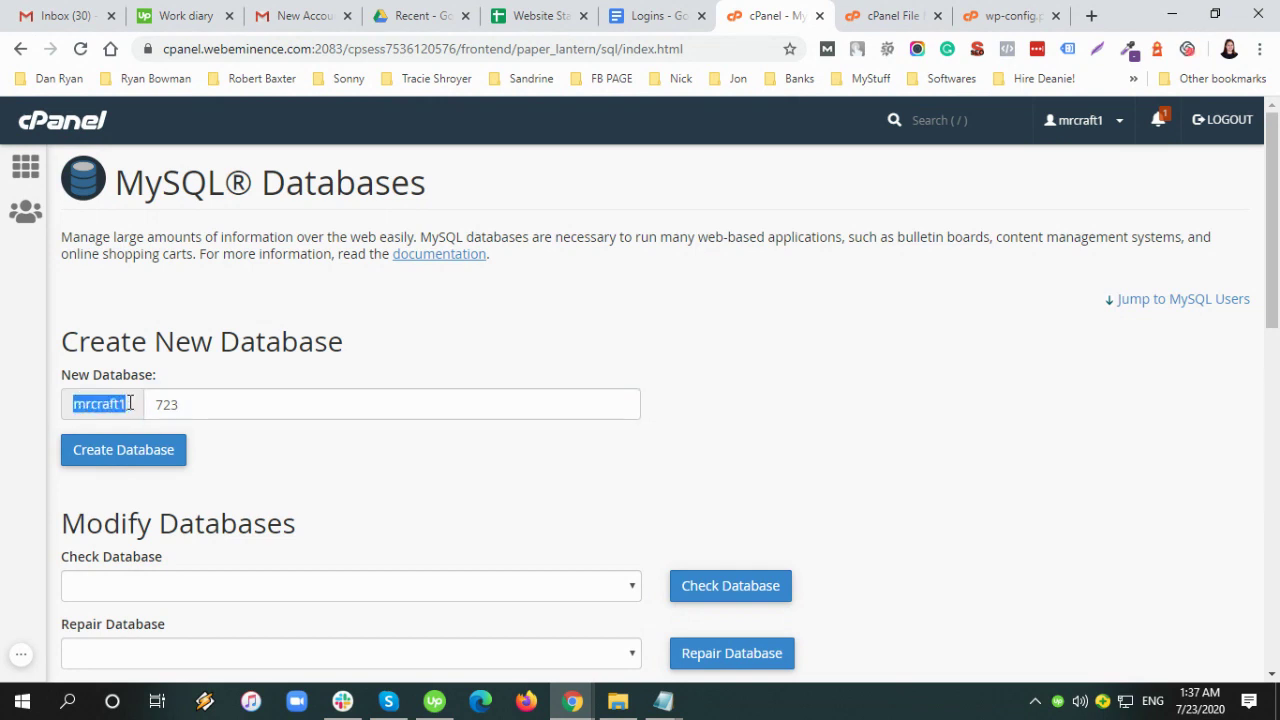
click(309, 452)
drag(62, 405, 138, 410)
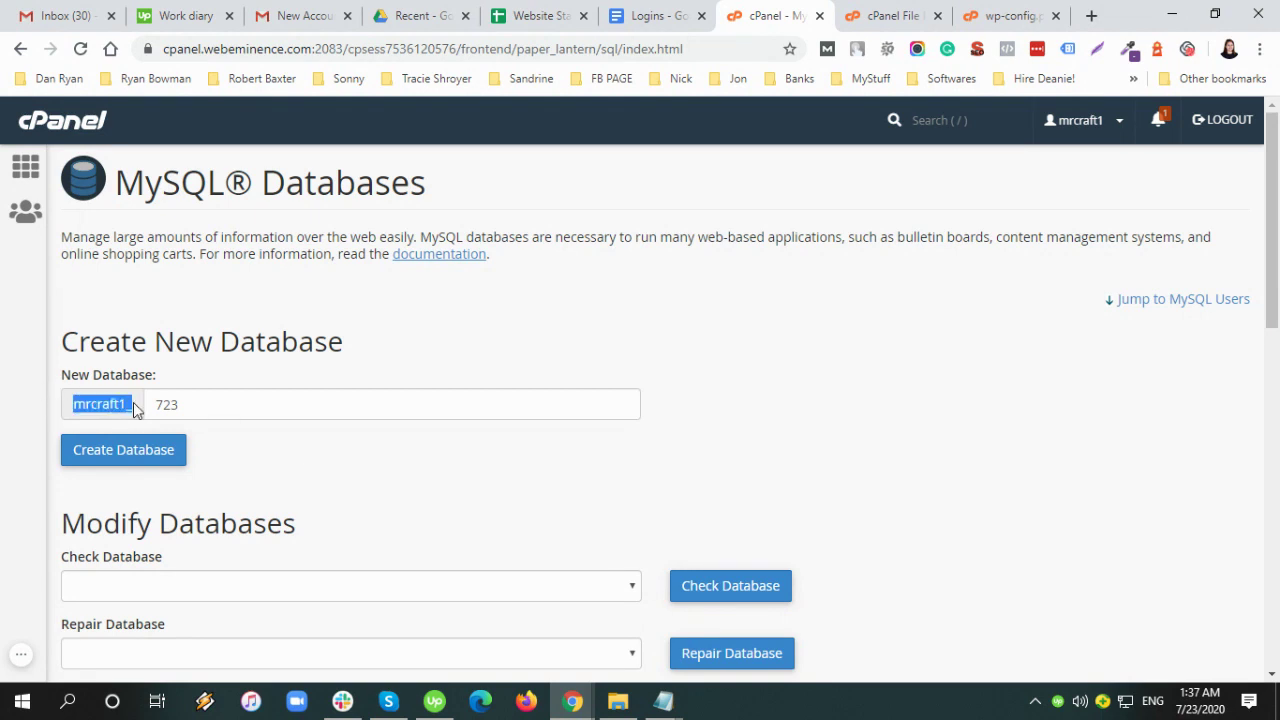
click(50, 404)
drag(78, 404, 131, 414)
click(293, 451)
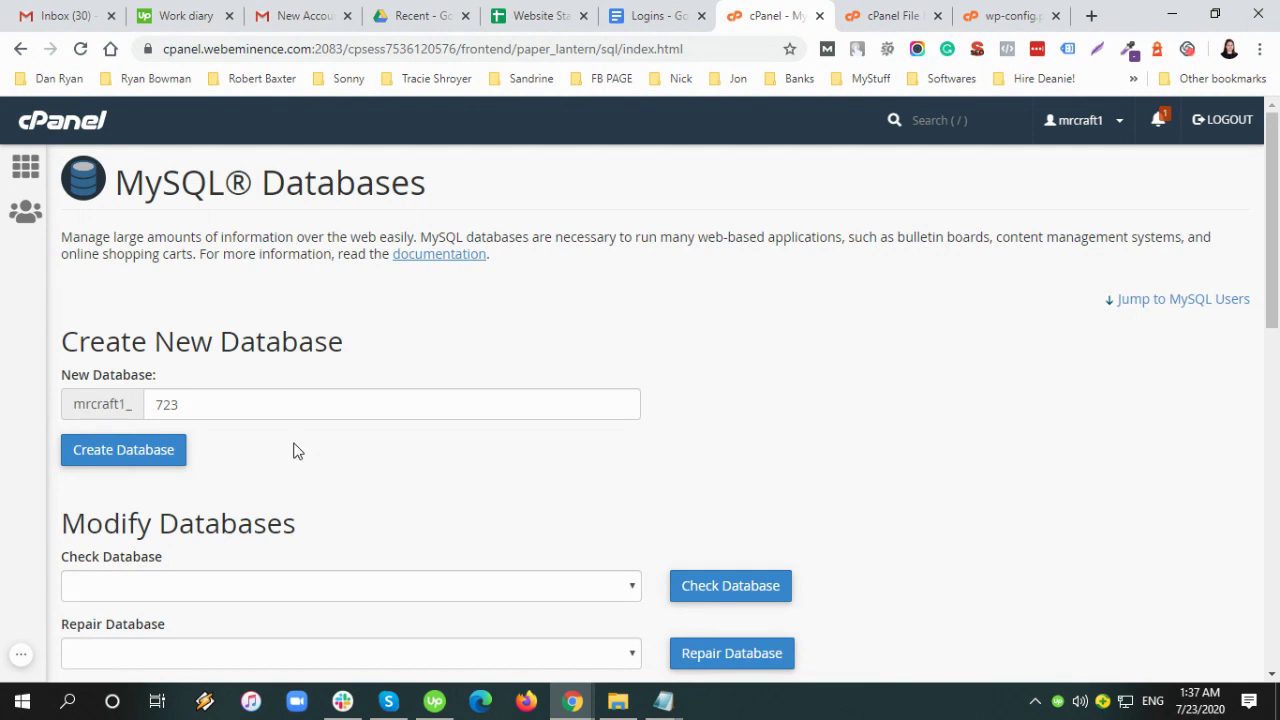
click(238, 413)
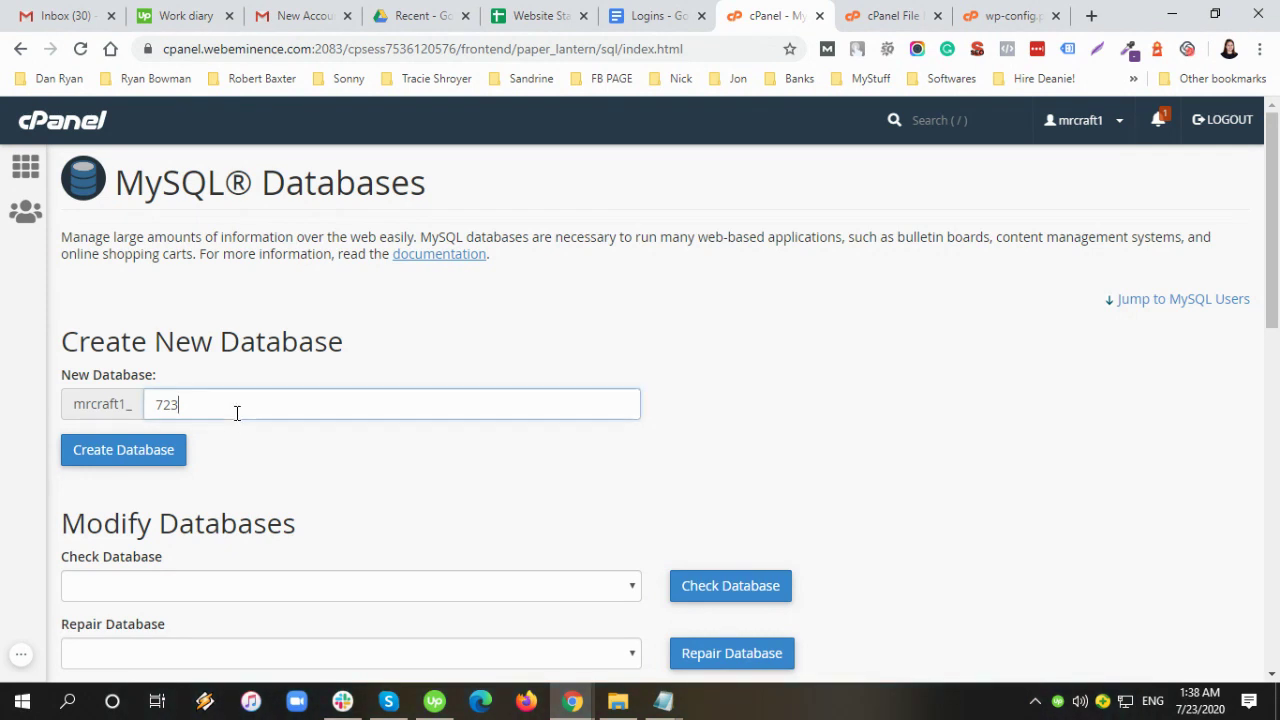
click(312, 452)
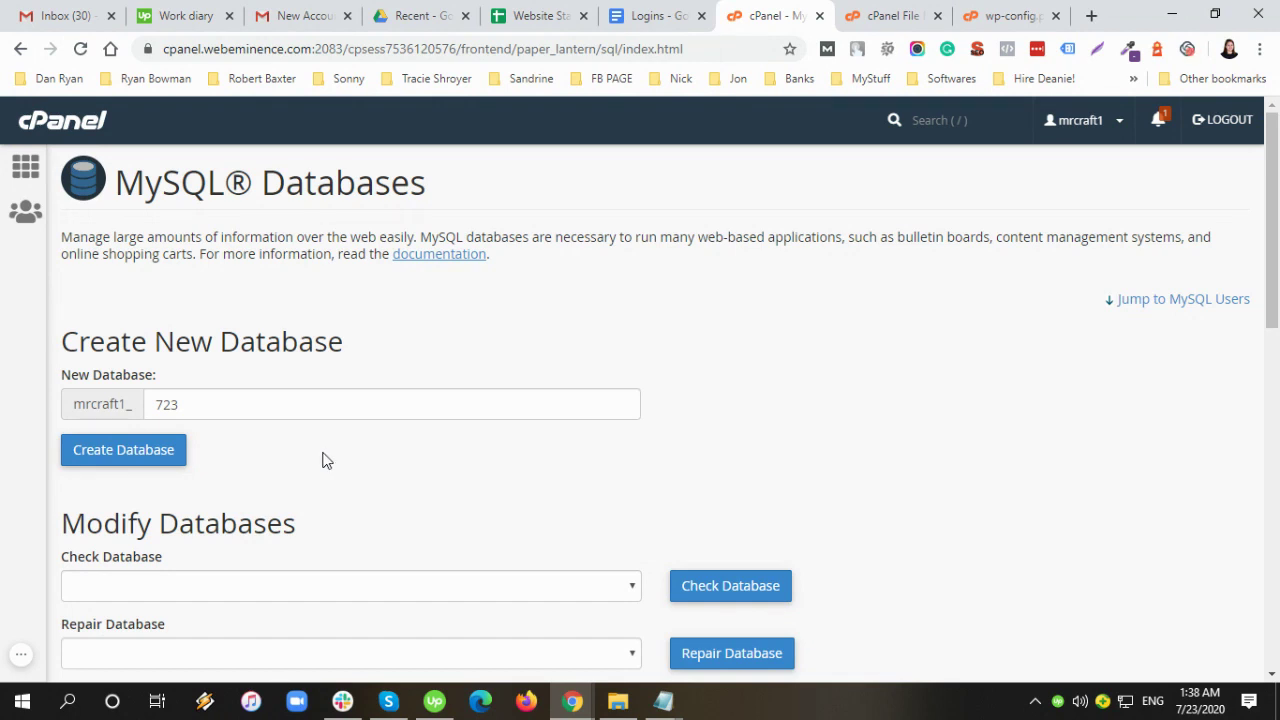
click(136, 456)
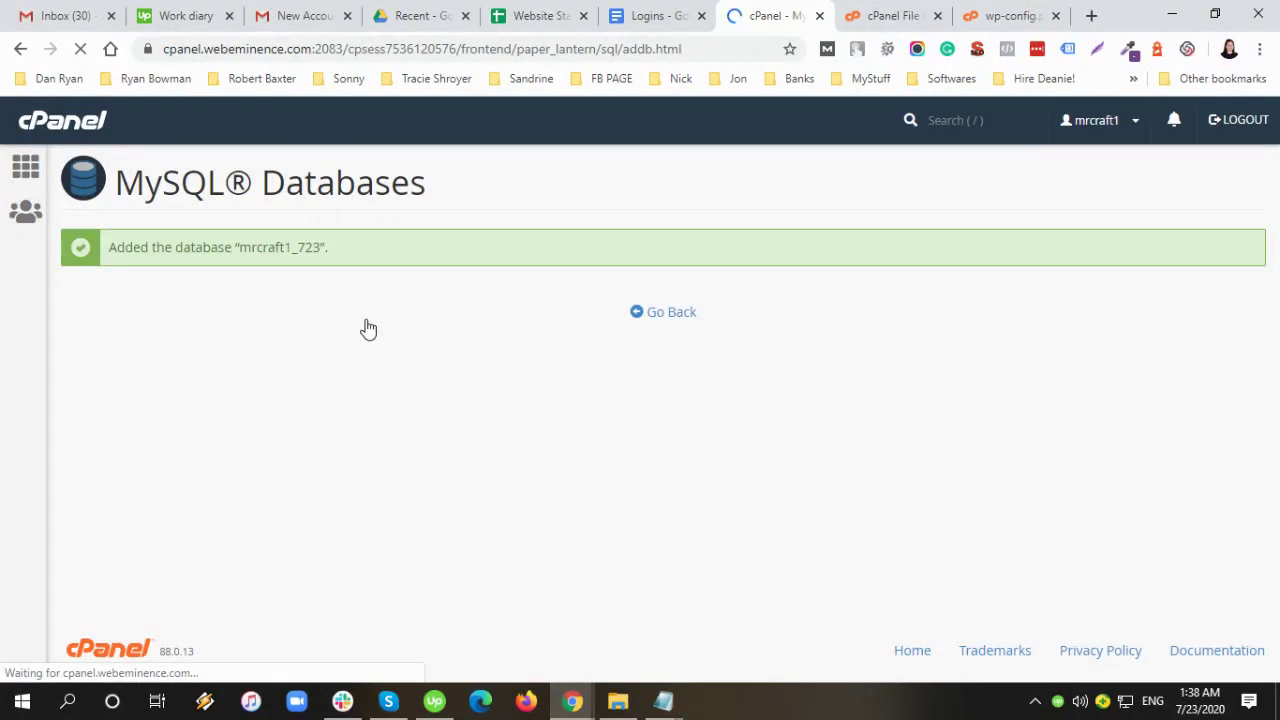
Step: Copy the database name mrcraft1_723 into the notes file
drag(241, 250, 320, 248)
key(ctrl+c)
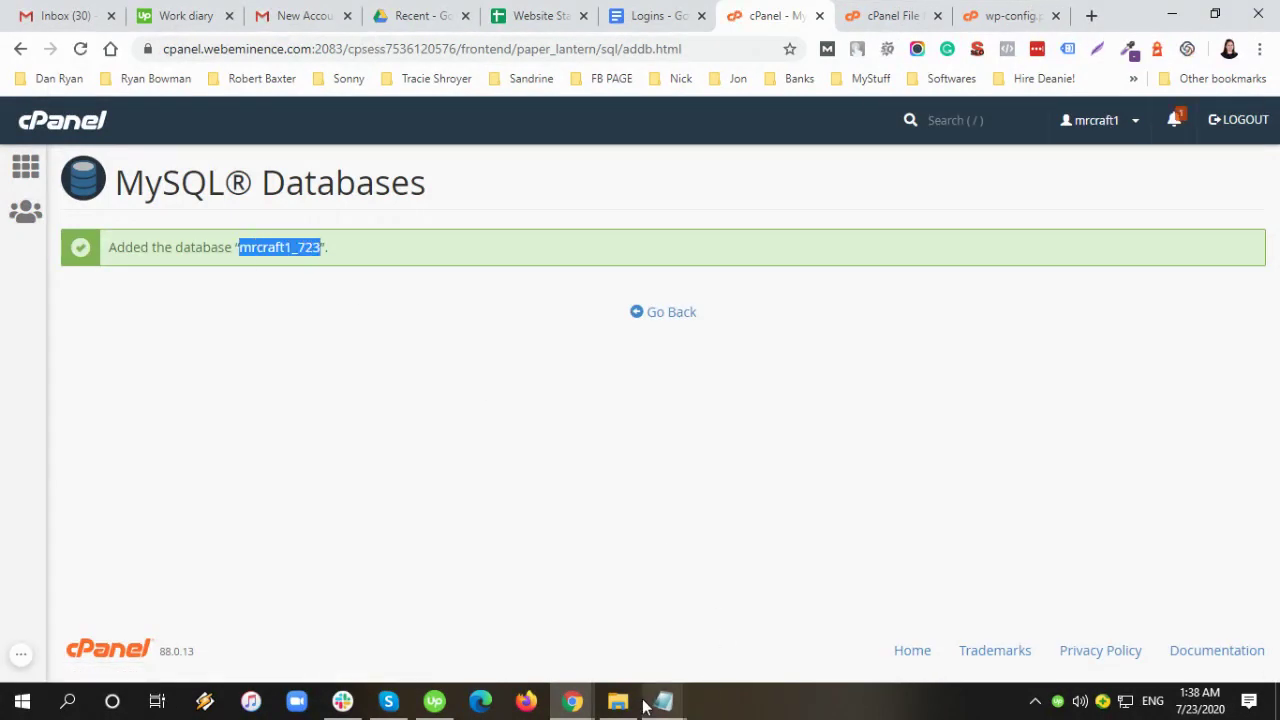
mouse_move(646, 700)
click(571, 654)
key(Return)
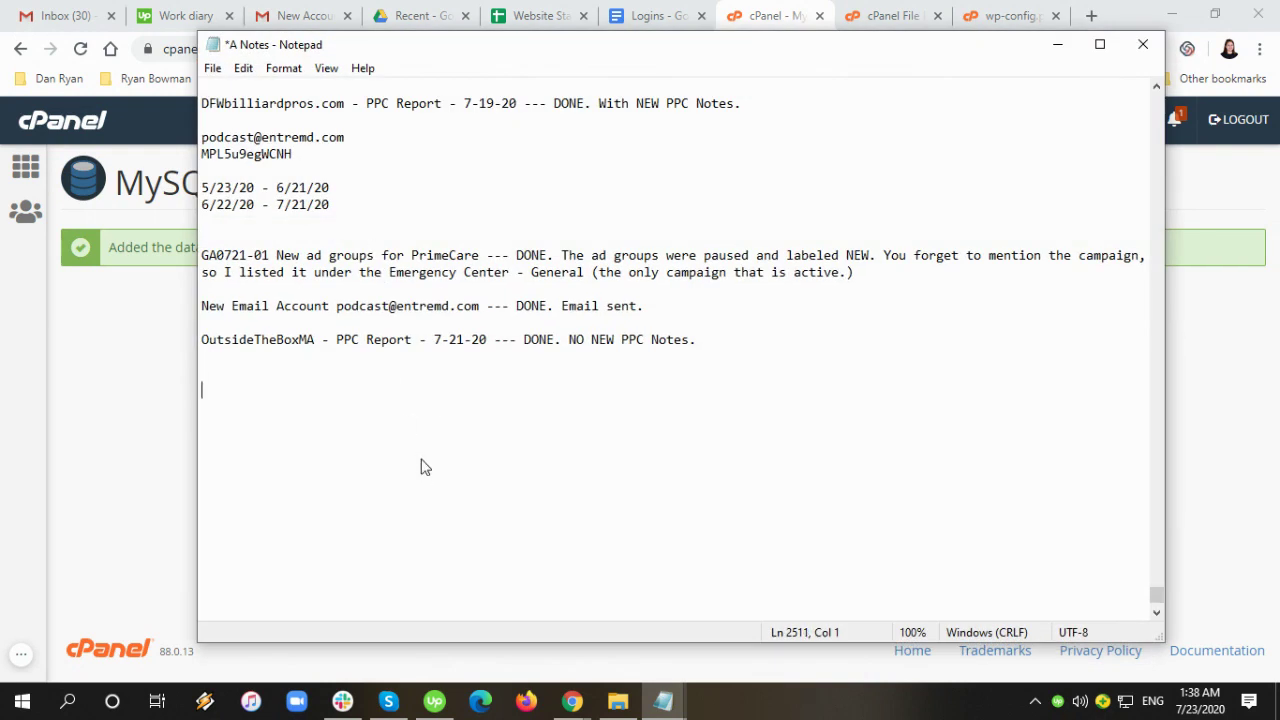
key(ctrl+v)
key(Return)
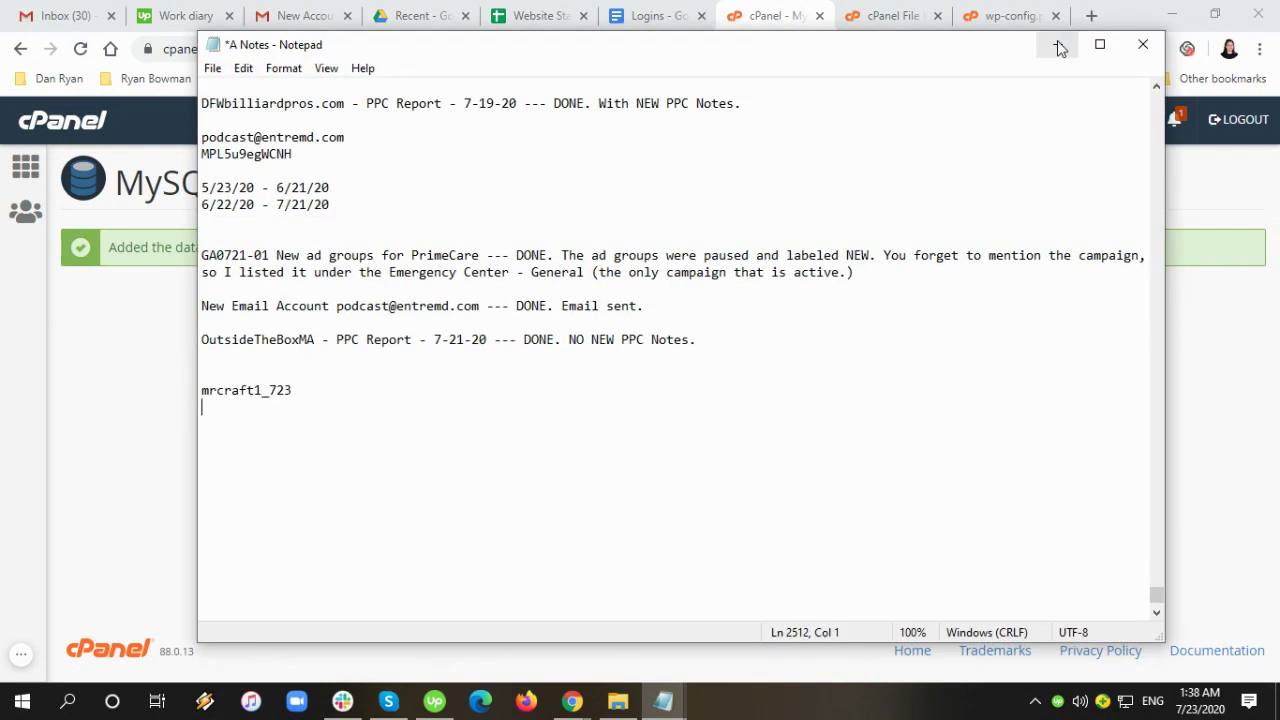
Step: Return to the MySQL Databases overview and scroll through its sections
click(1057, 44)
click(808, 393)
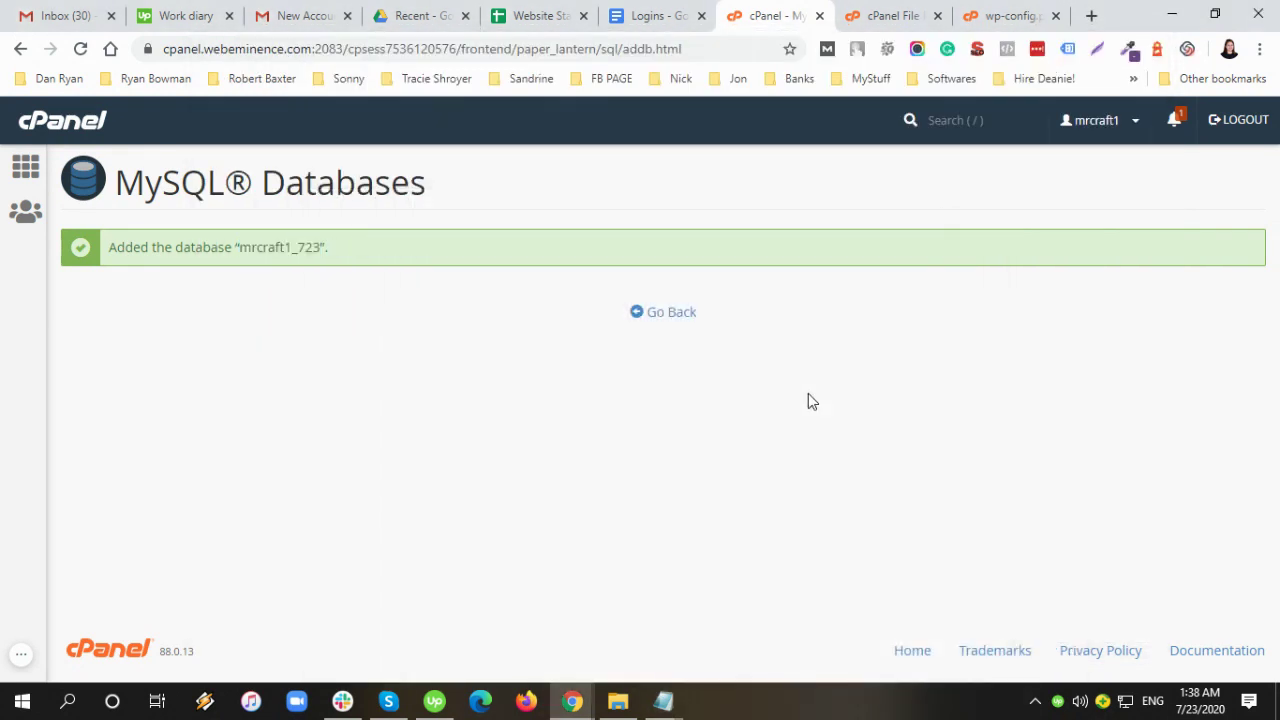
click(678, 316)
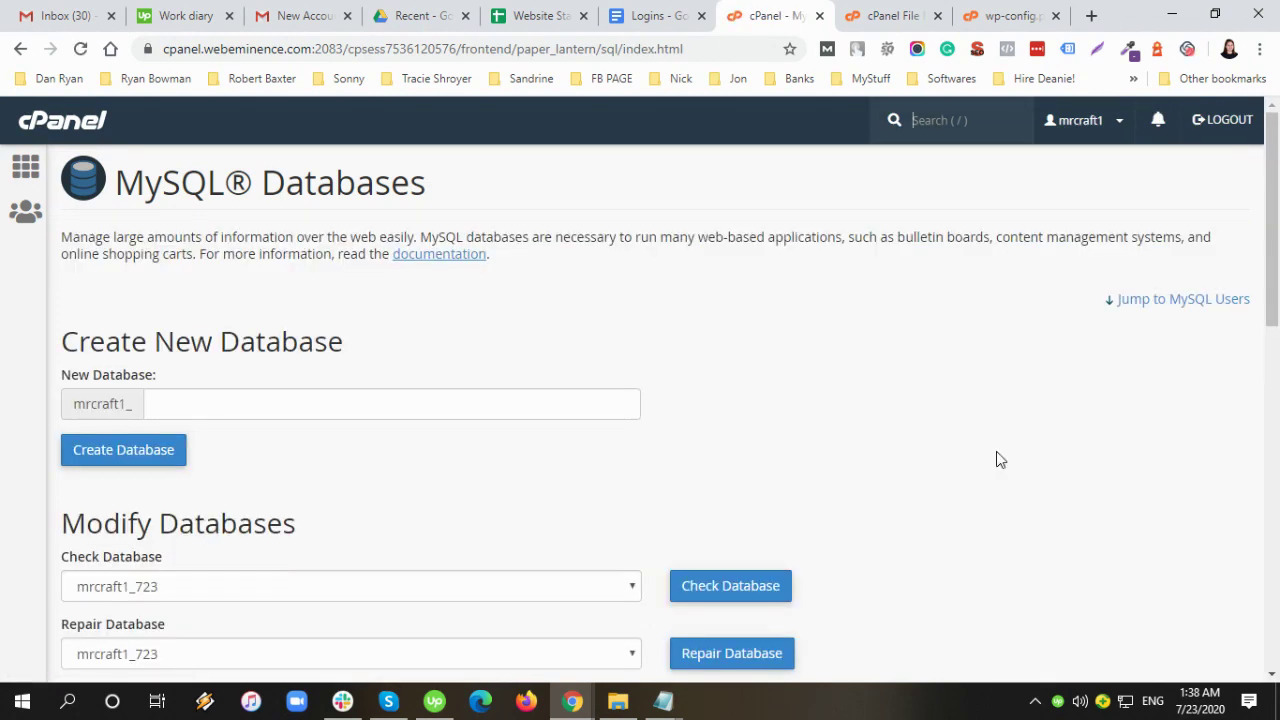
scroll(996, 459, down, 9)
scroll(996, 459, down, 1)
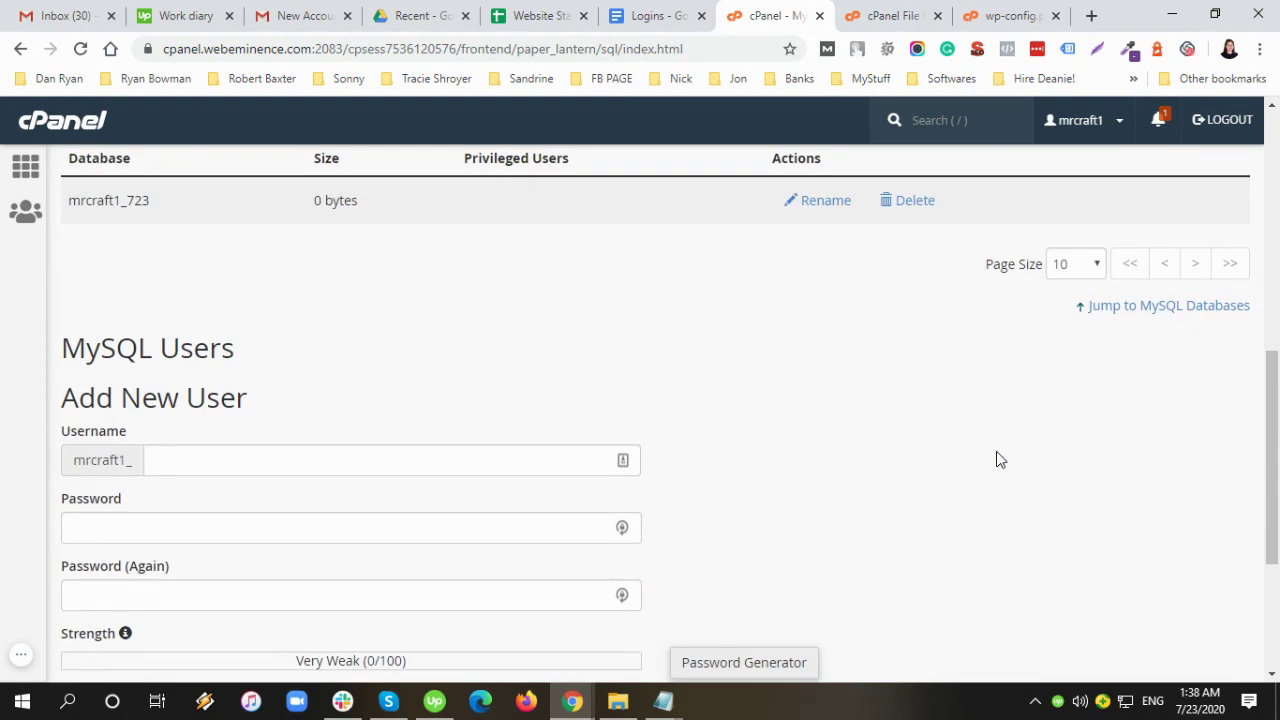
scroll(996, 459, down, 2)
scroll(996, 456, up, 5)
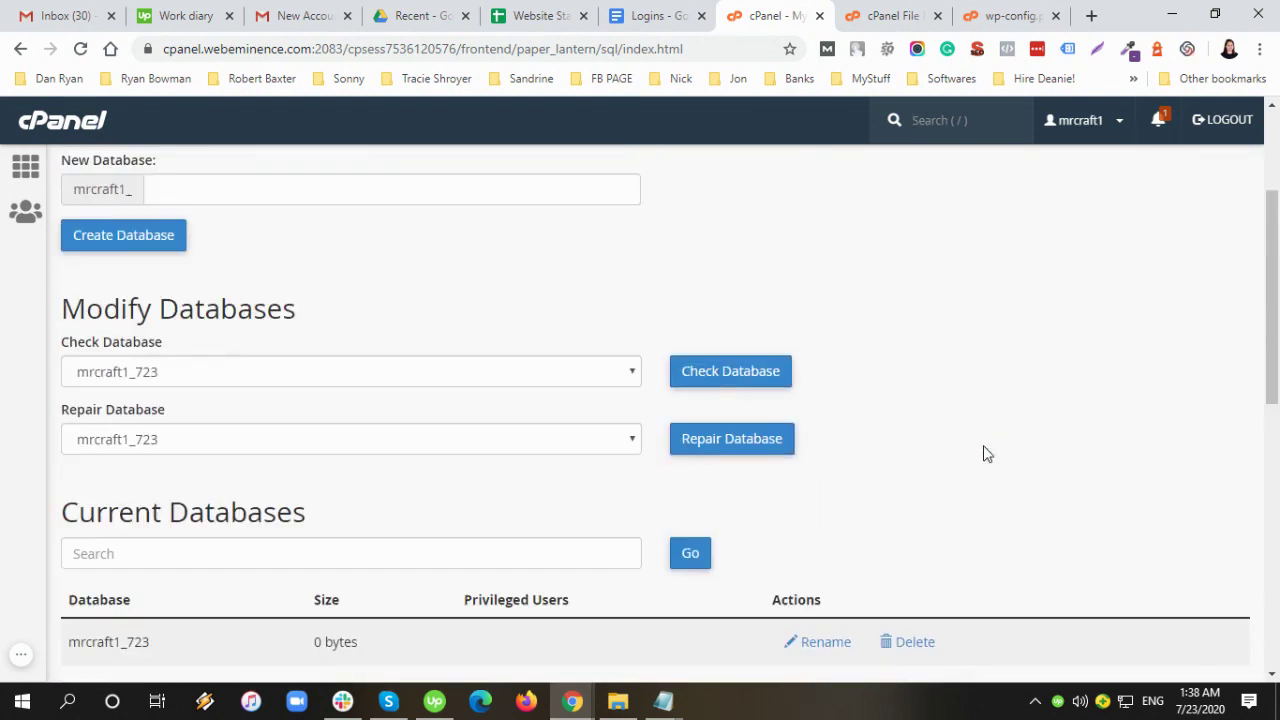
scroll(985, 454, down, 3)
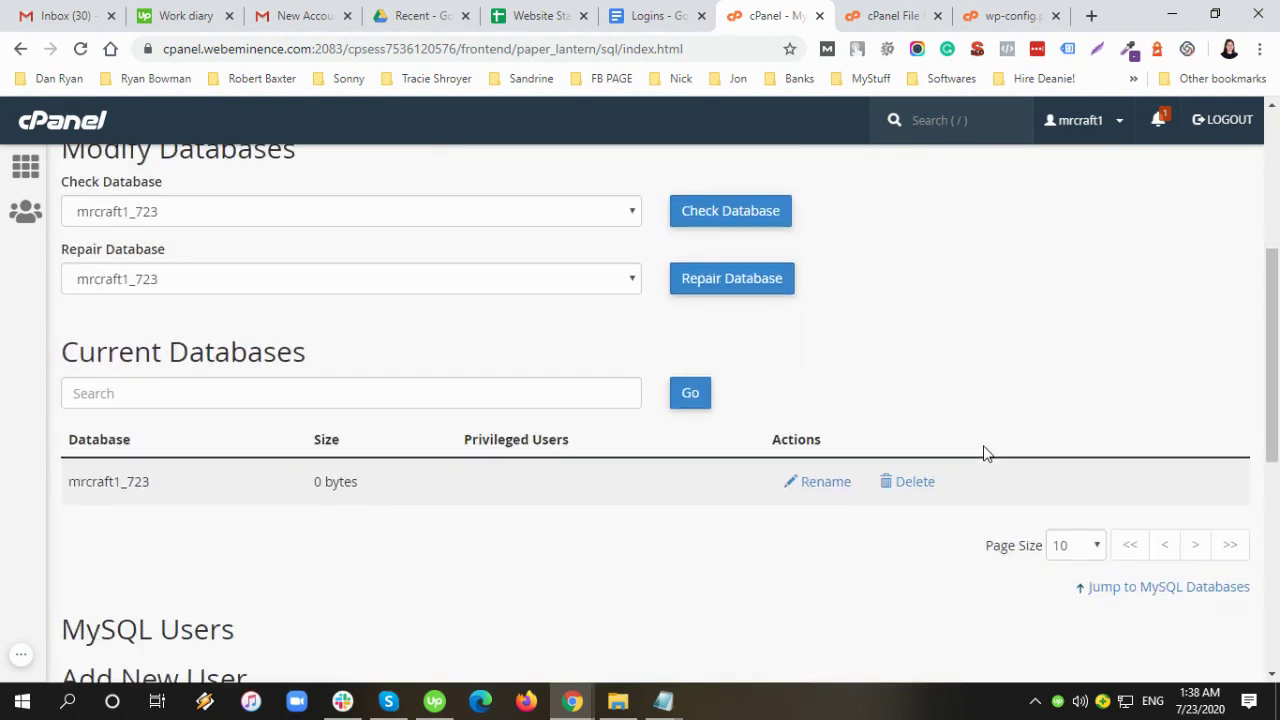
scroll(985, 454, down, 1)
scroll(985, 454, up, 5)
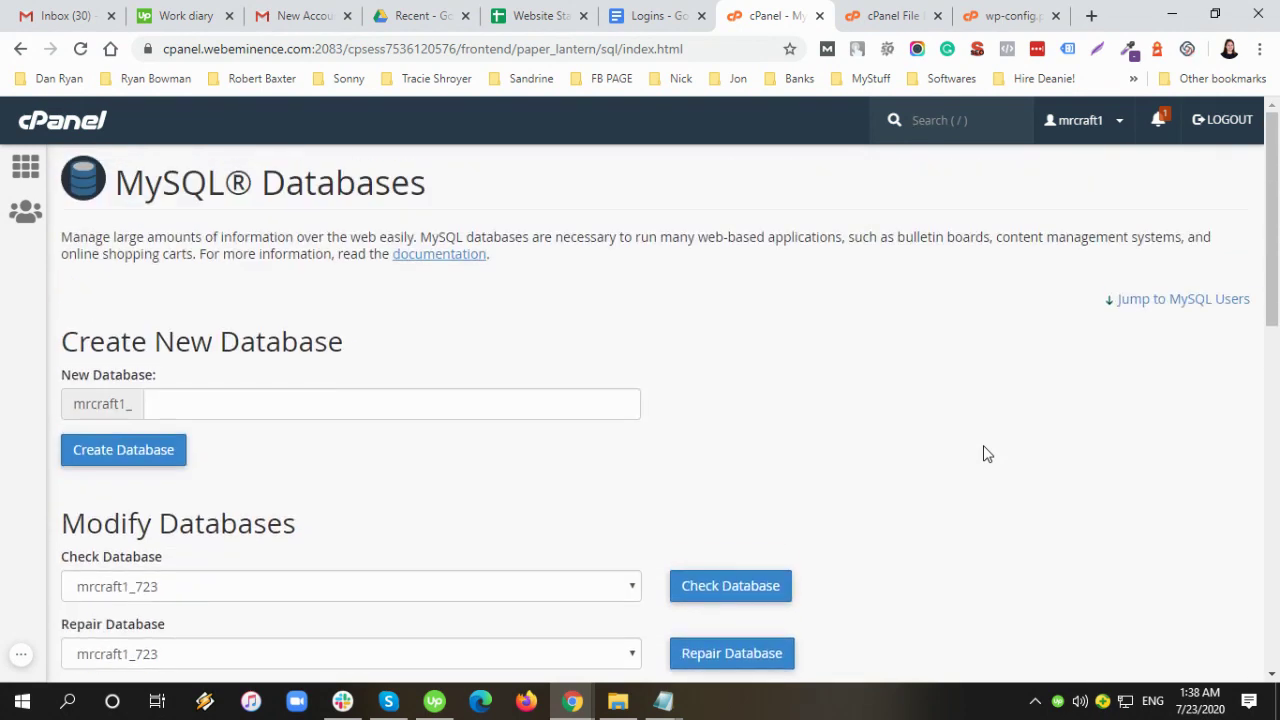
Step: Enter 723 as the new MySQL user's username, giving mrcraft1_723
scroll(985, 454, down, 5)
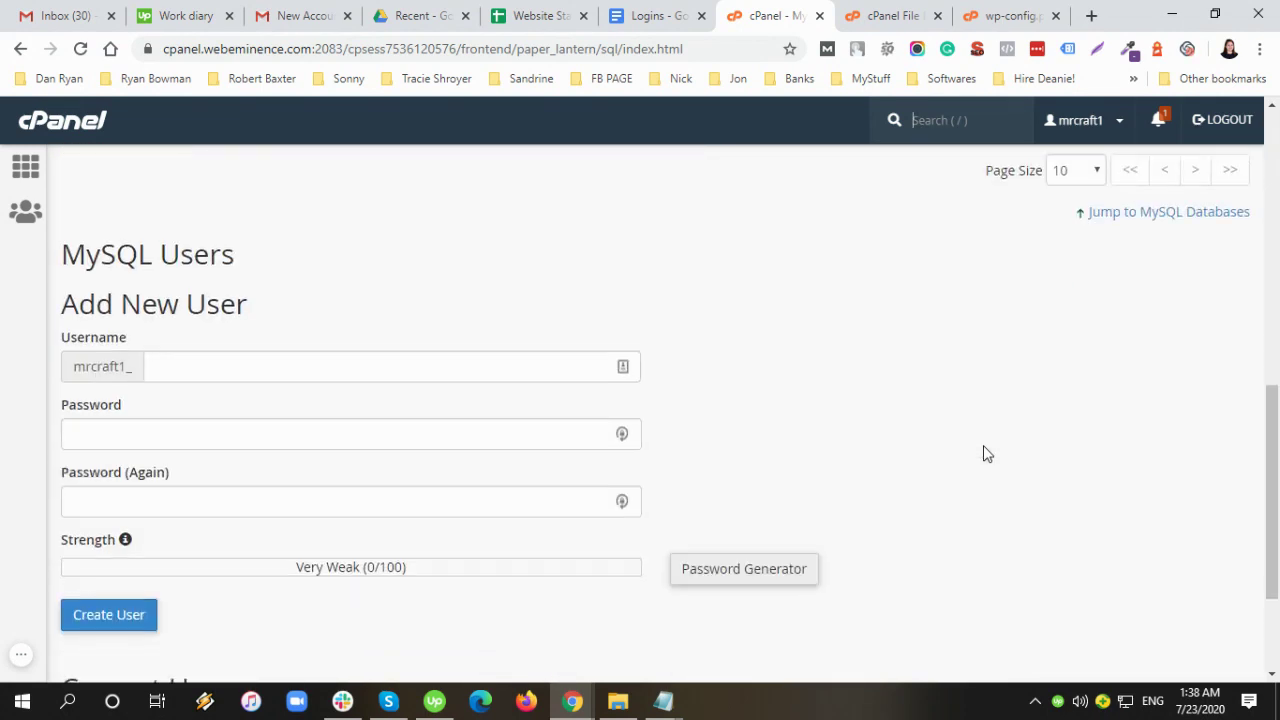
scroll(985, 454, down, 1)
click(376, 272)
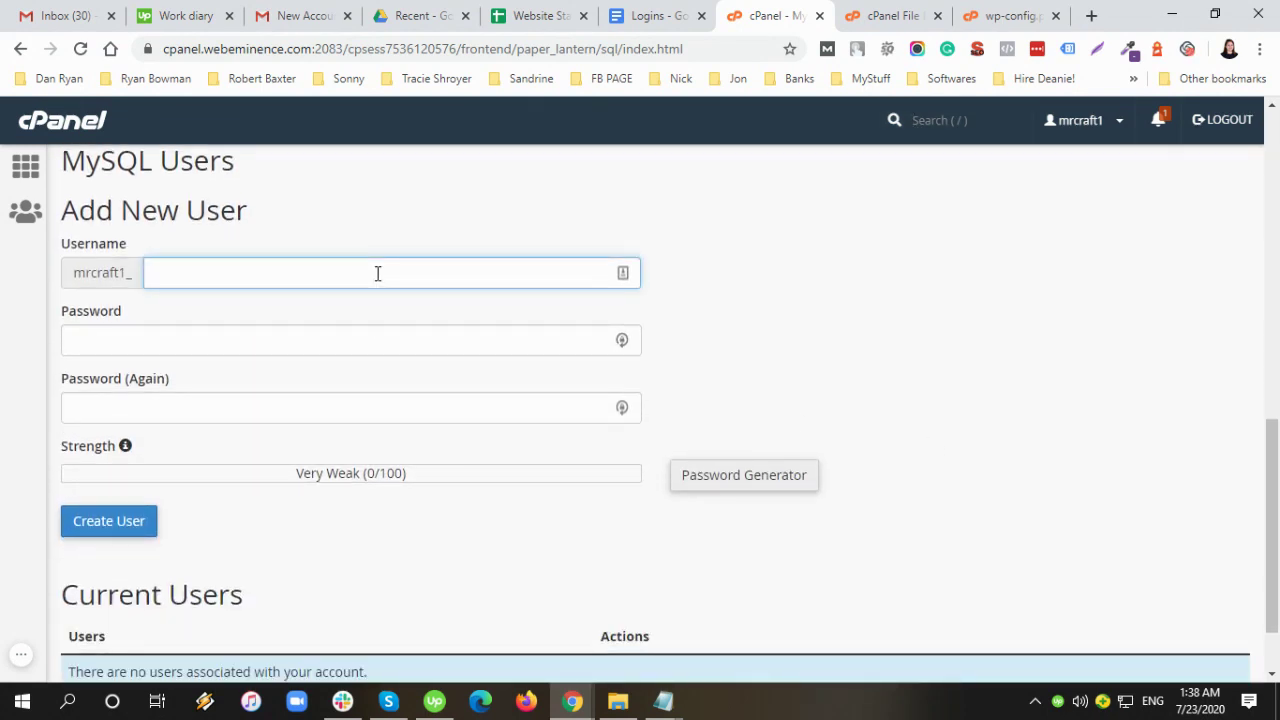
mouse_move(666, 697)
click(595, 630)
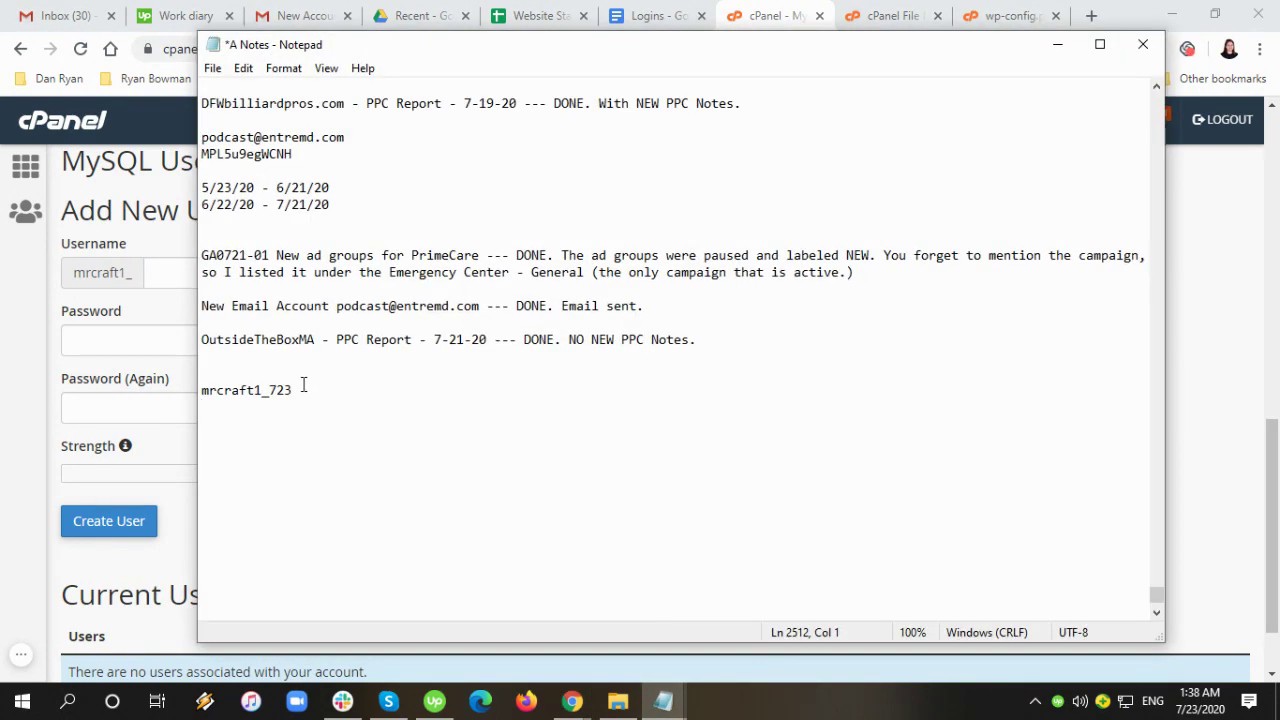
click(1060, 45)
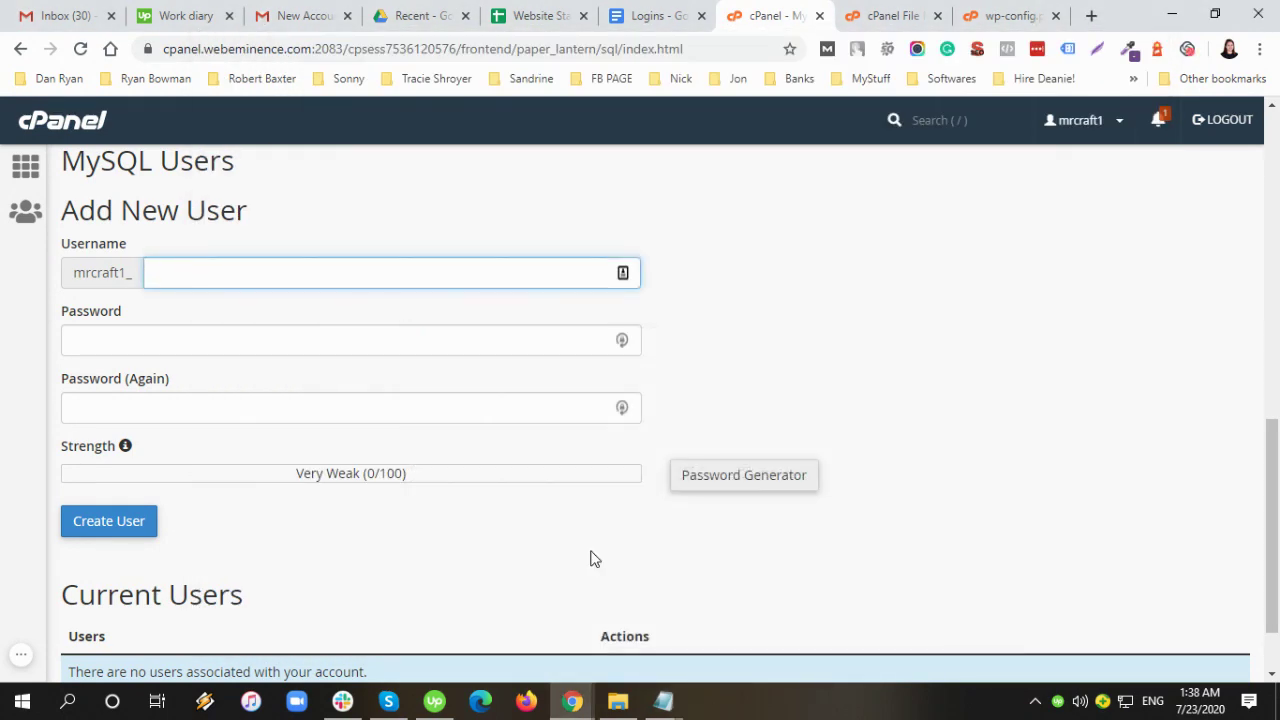
text(723)
mouse_move(672, 710)
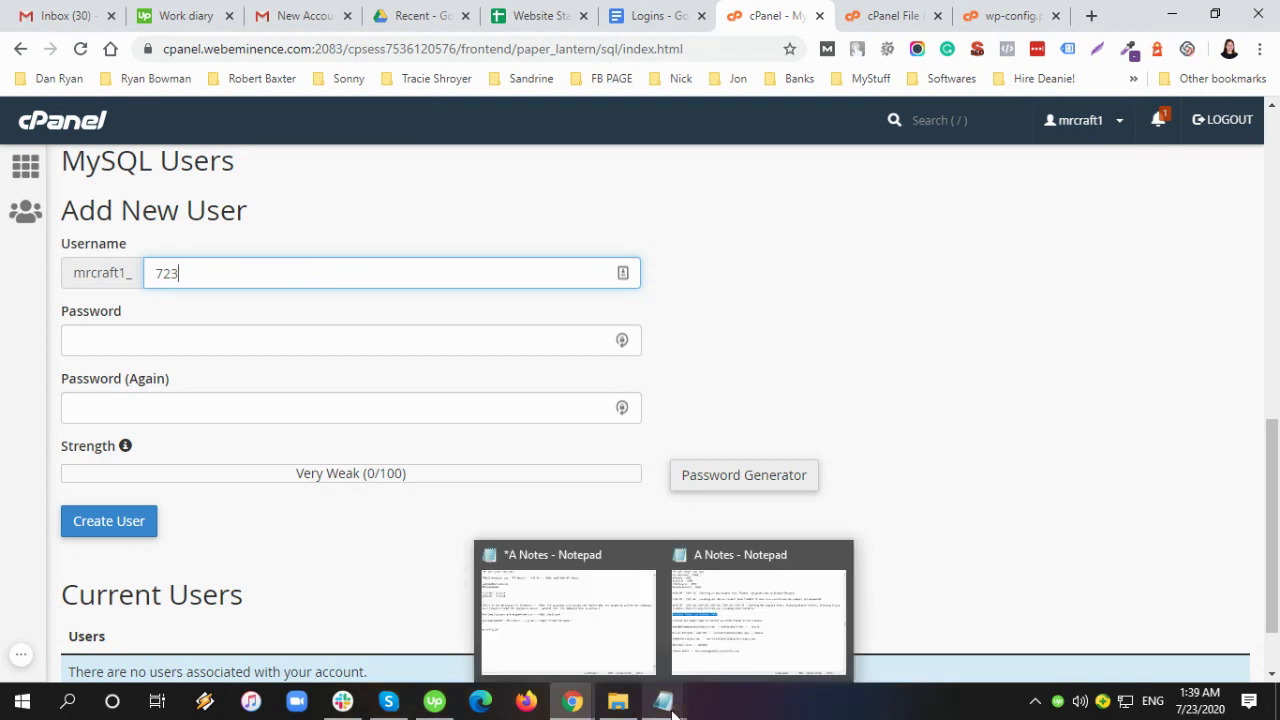
click(843, 517)
scroll(846, 557, down, 1)
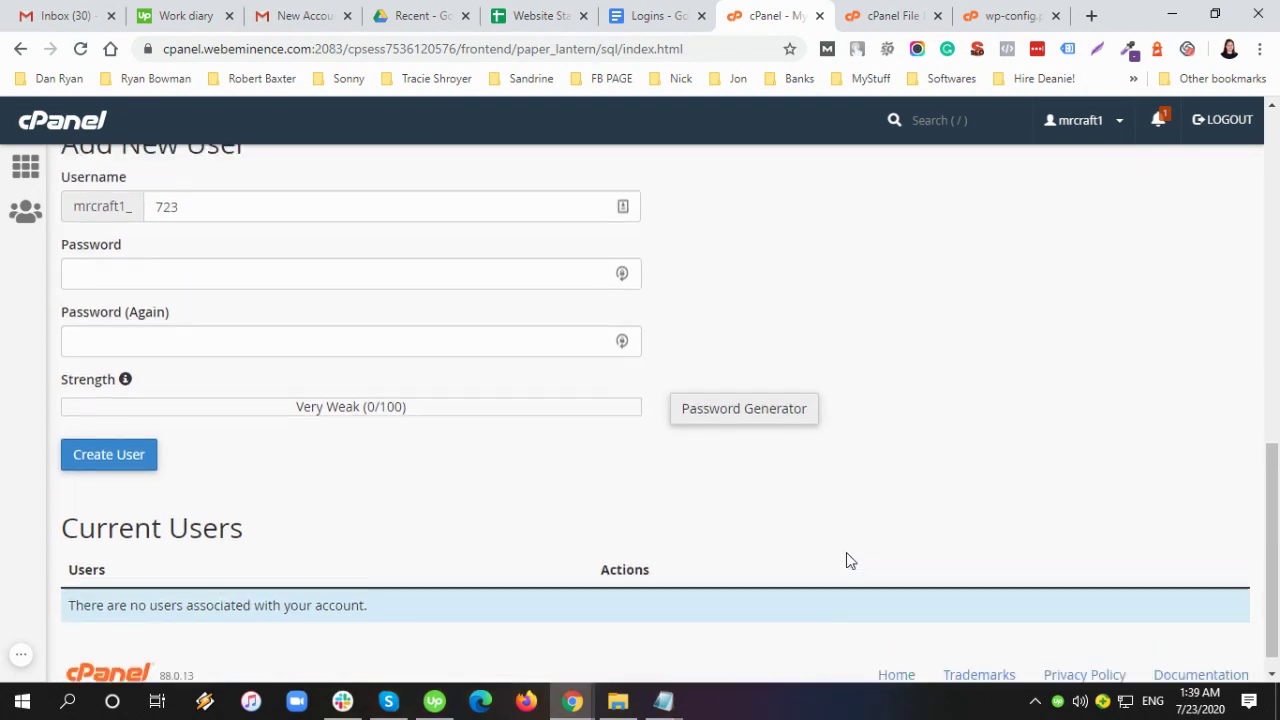
scroll(846, 560, up, 5)
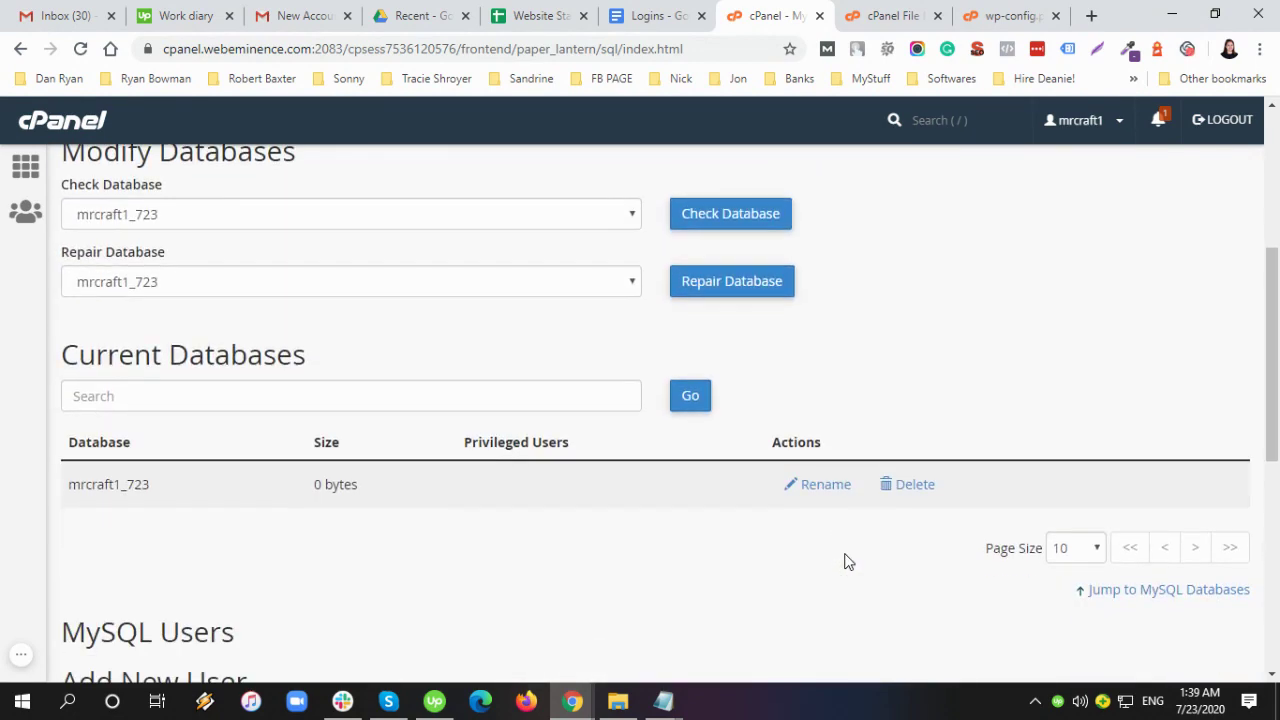
Step: Rename the database mrcraft1_723 to mrcraft1_wp723
click(825, 484)
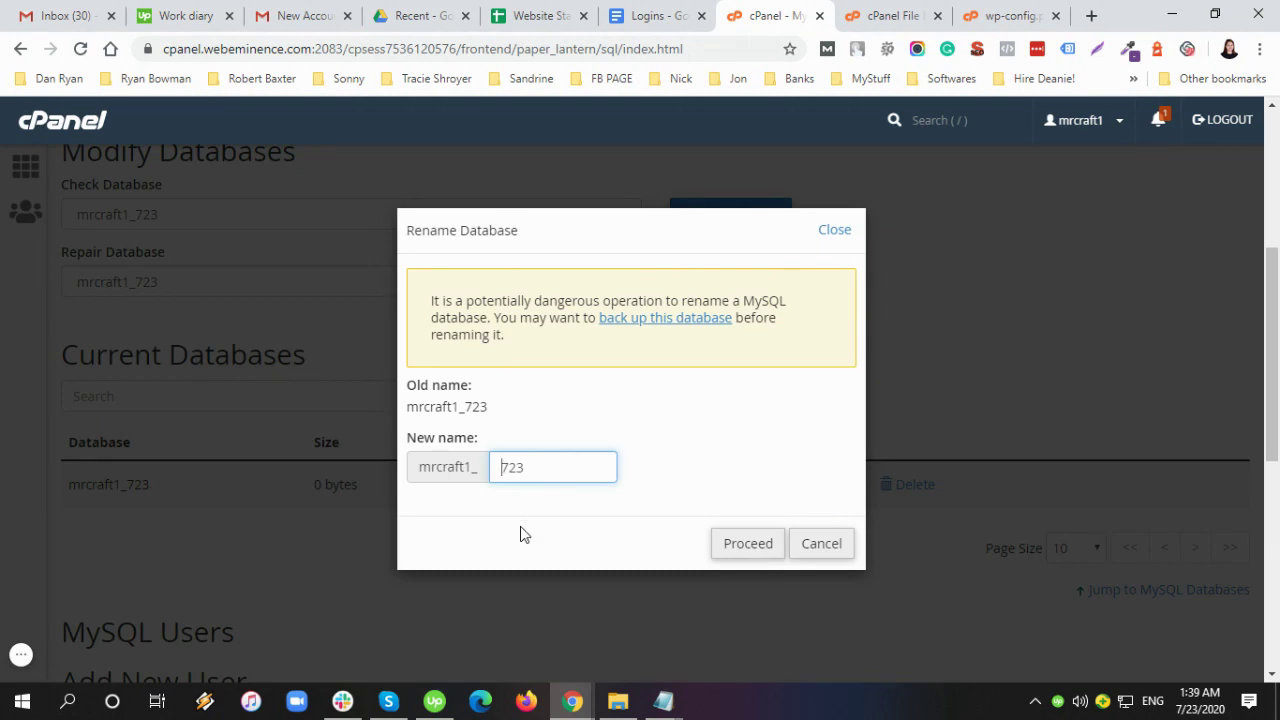
text(wp)
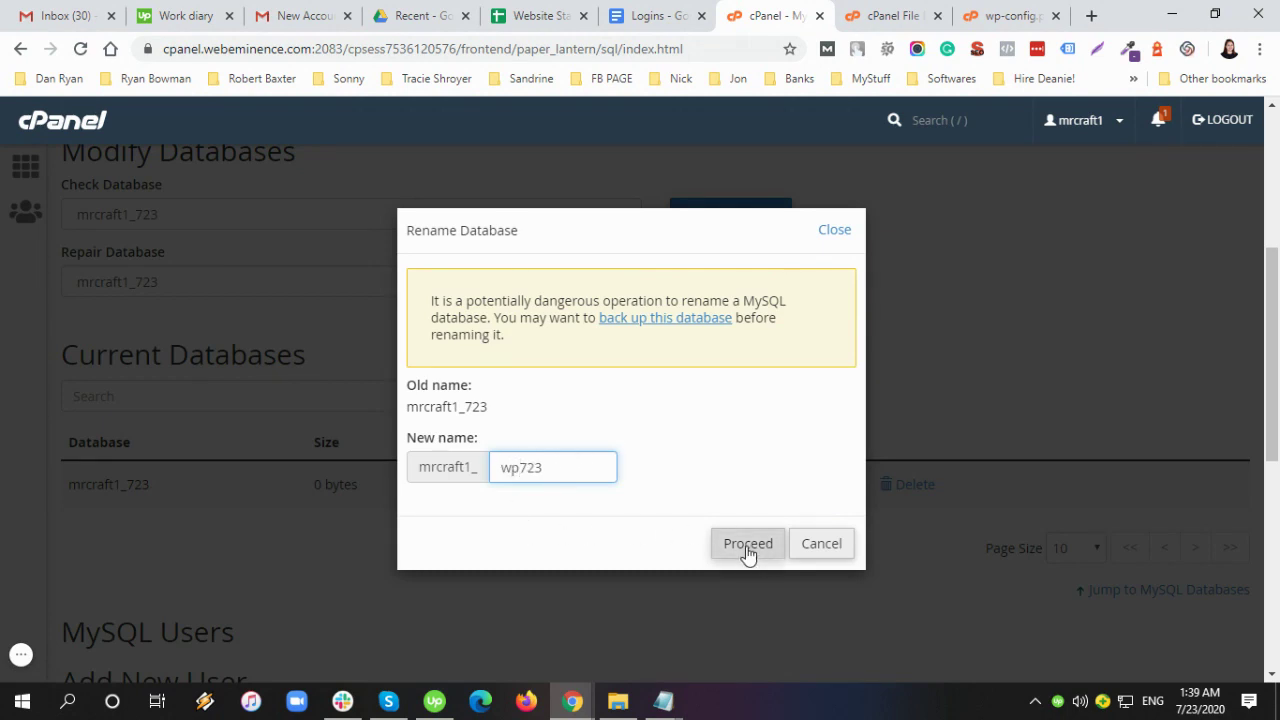
click(738, 544)
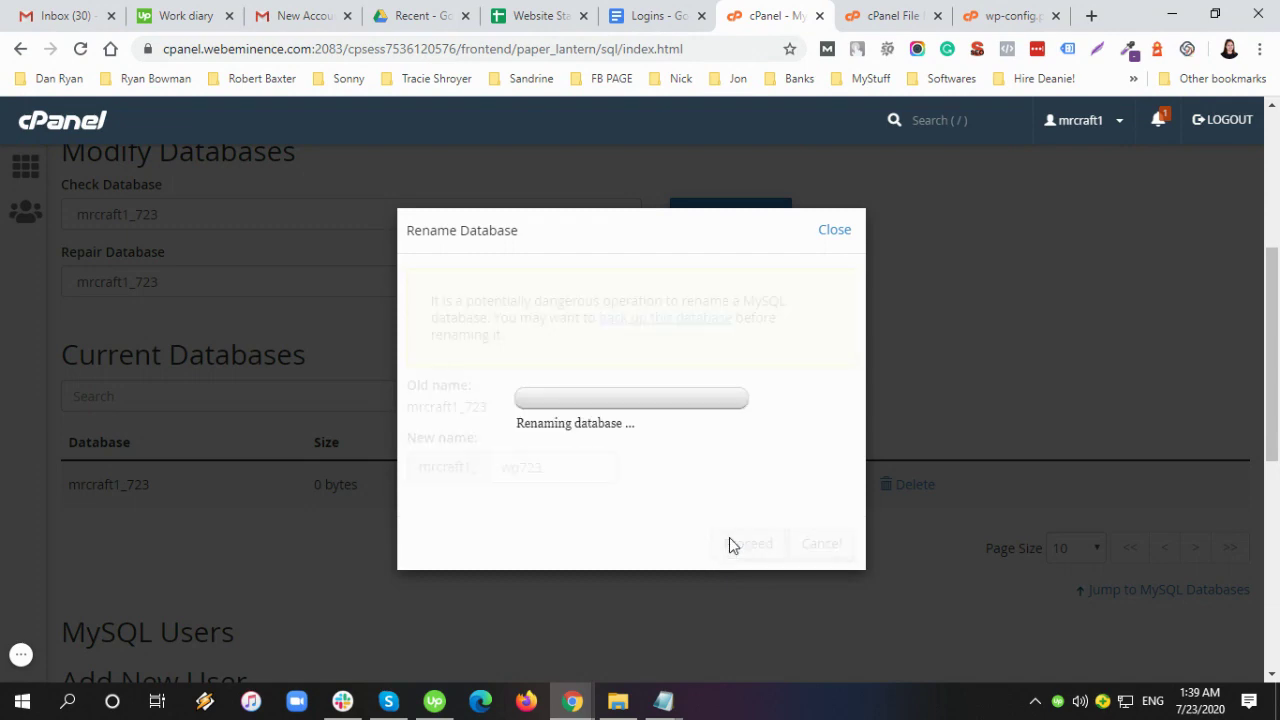
Step: Select the renamed database name mrcraft1_wp723 and bring the notes file forward
mouse_move(650, 702)
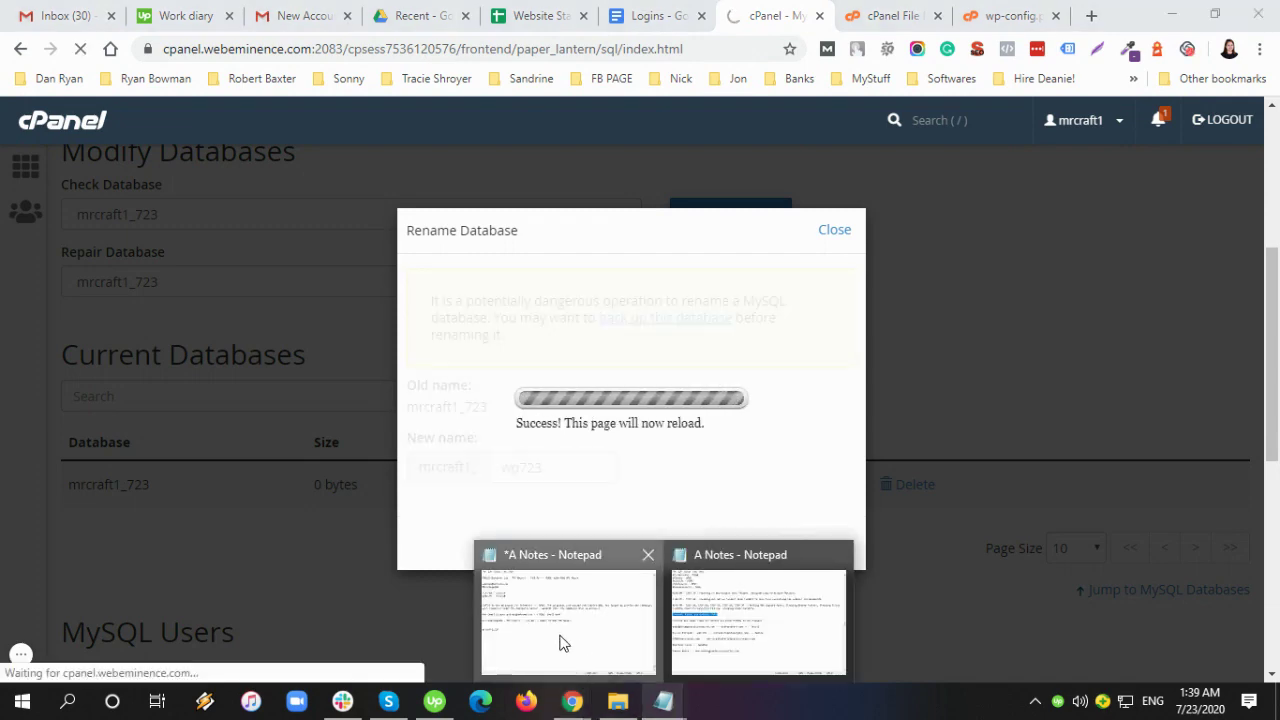
click(560, 640)
scroll(507, 358, up, 12)
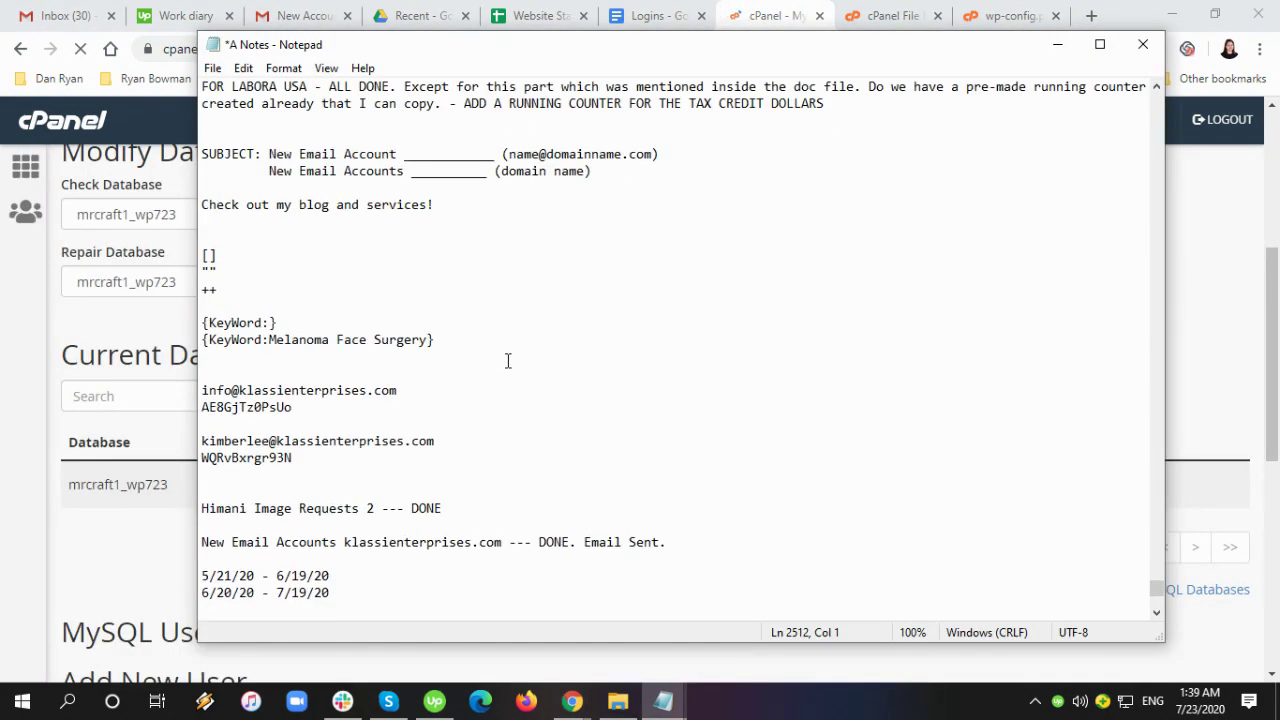
scroll(507, 360, up, 20)
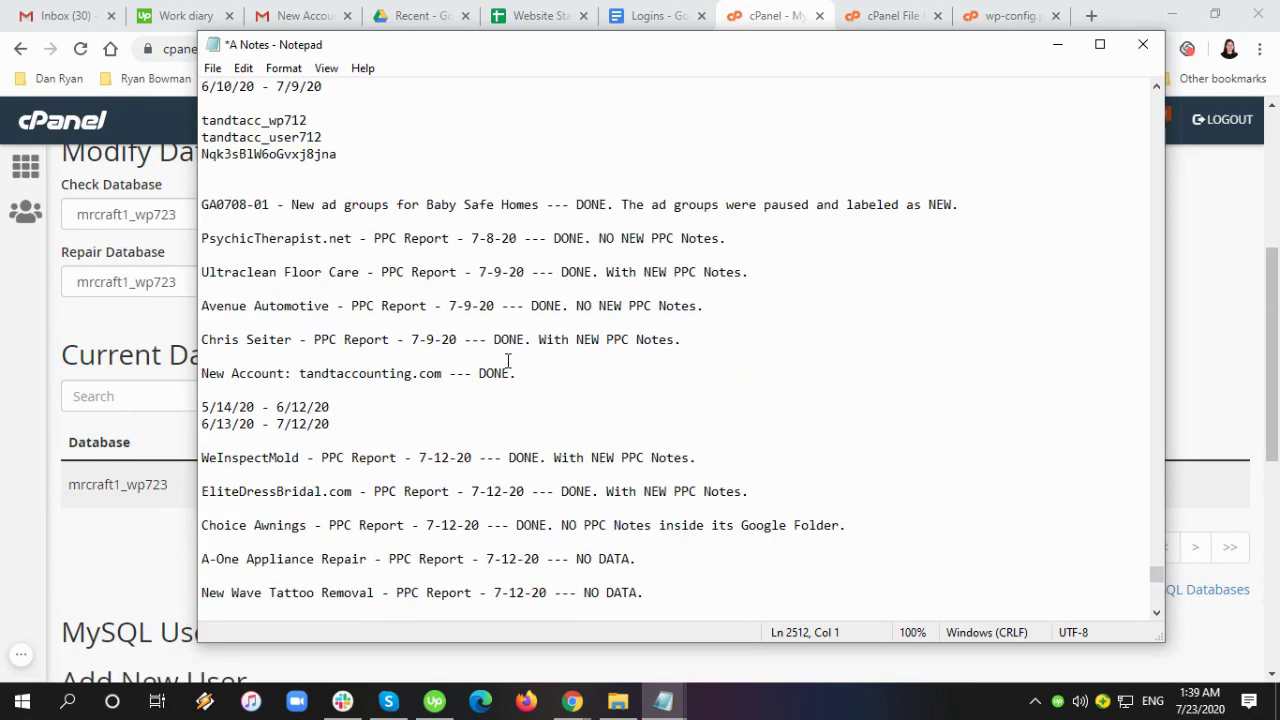
scroll(507, 360, down, 20)
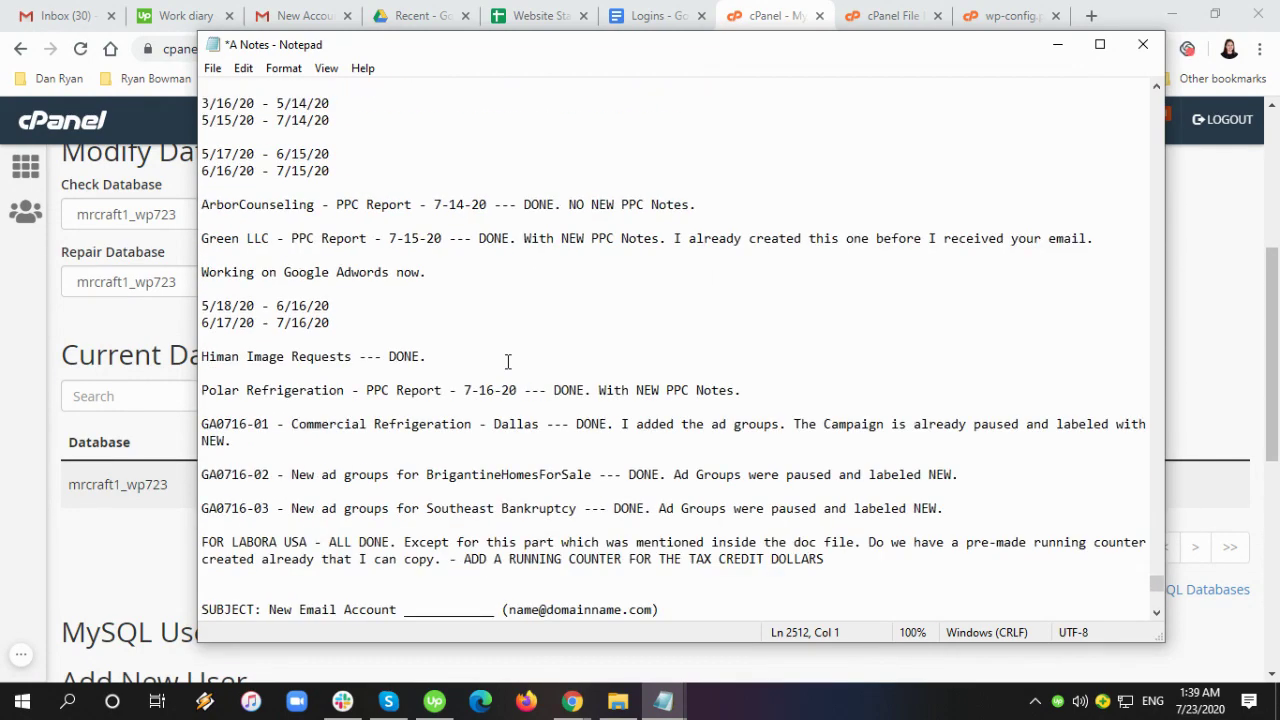
scroll(507, 360, down, 6)
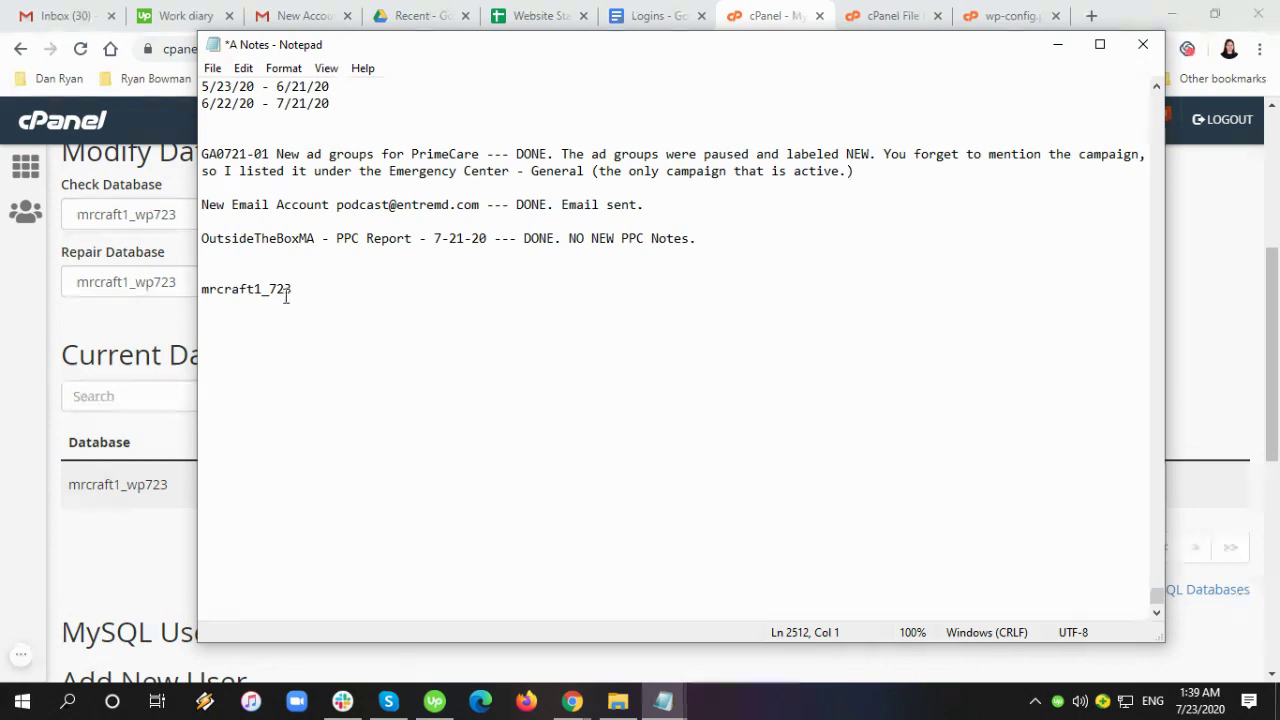
click(1053, 44)
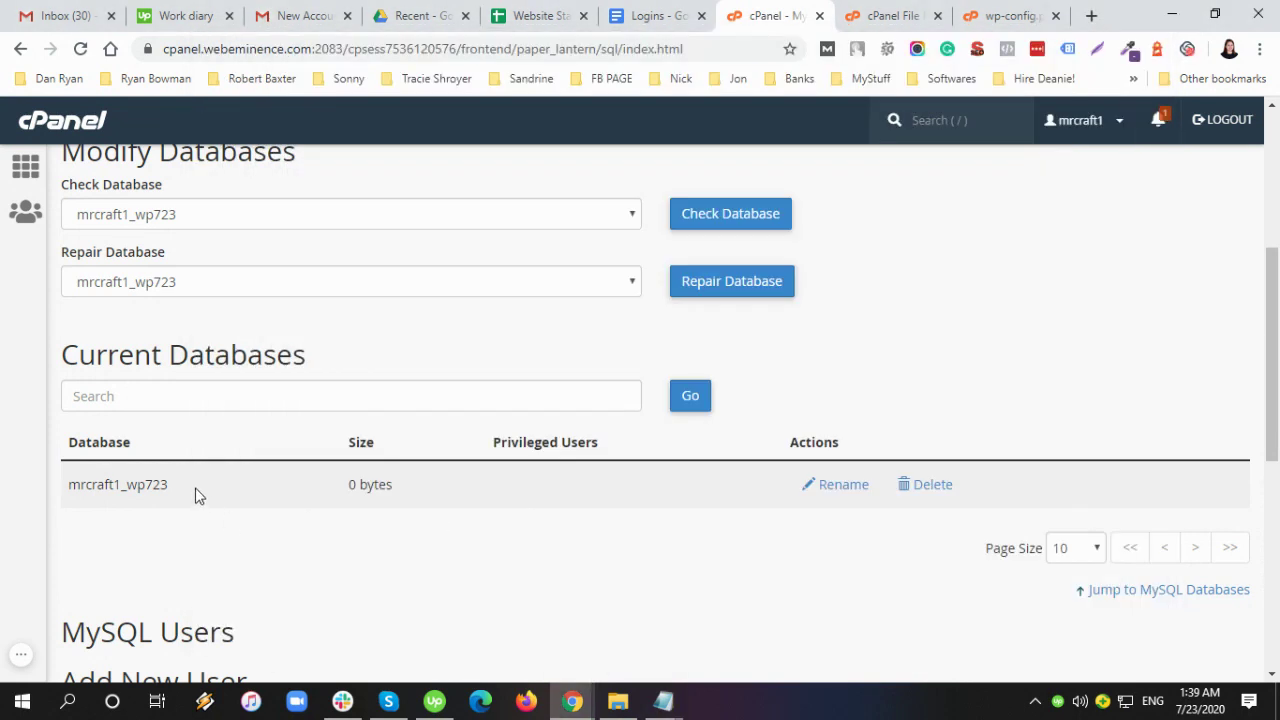
drag(170, 485, 71, 484)
key(ctrl+c)
click(537, 585)
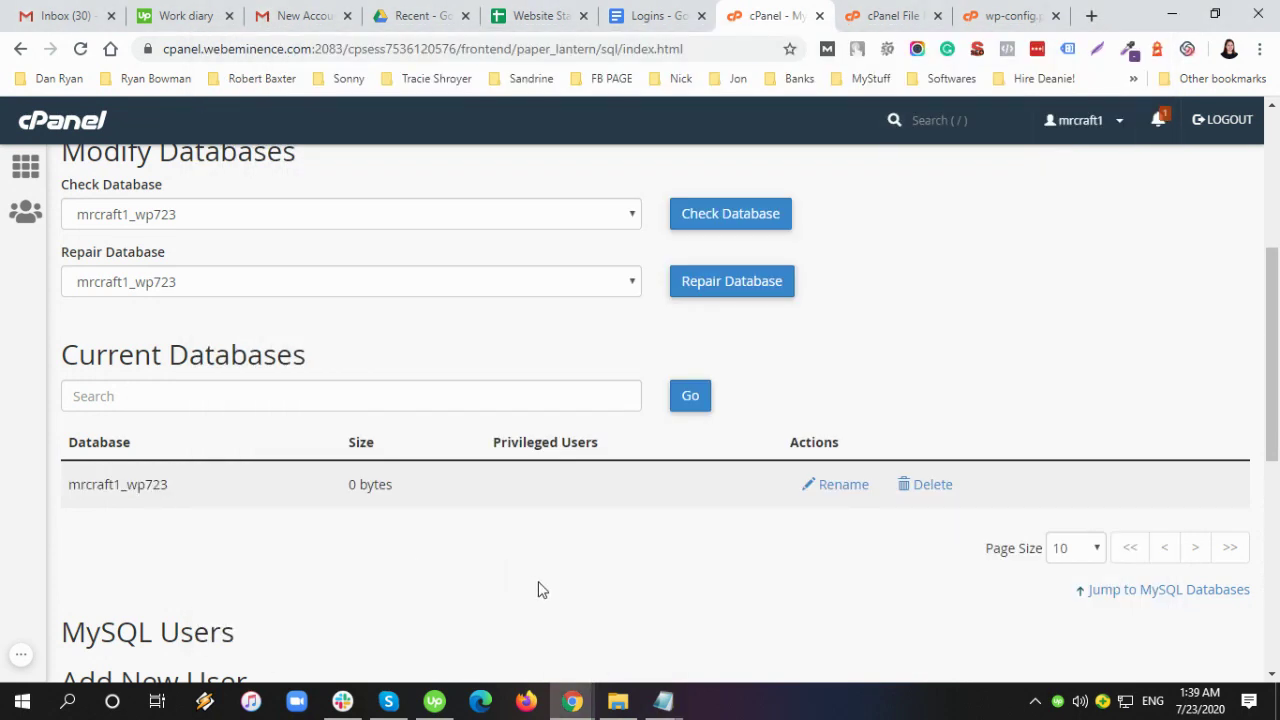
mouse_move(672, 712)
click(574, 590)
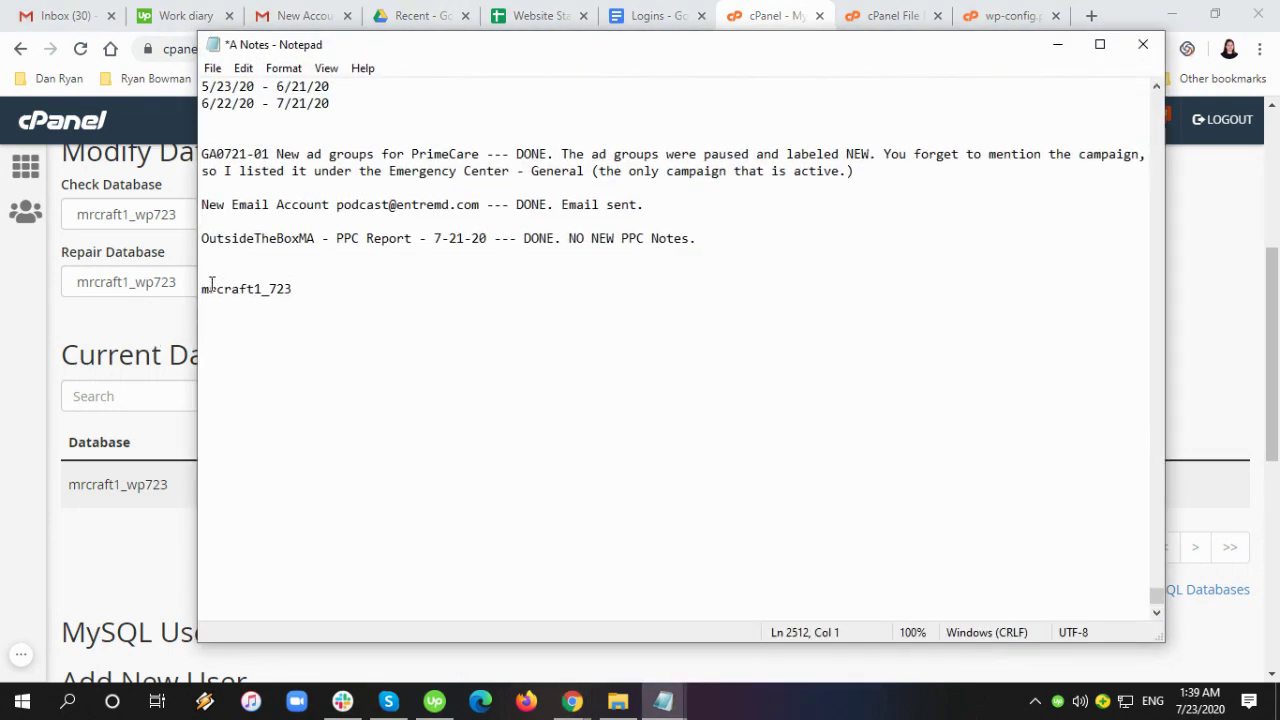
Step: Replace mrcraft1_723 with mrcraft1_wp723 in the notes
drag(204, 289, 291, 310)
key(ctrl+v)
click(1057, 44)
Step: Enter user723 as the new MySQL username, giving mrcraft1_user723
scroll(613, 578, down, 4)
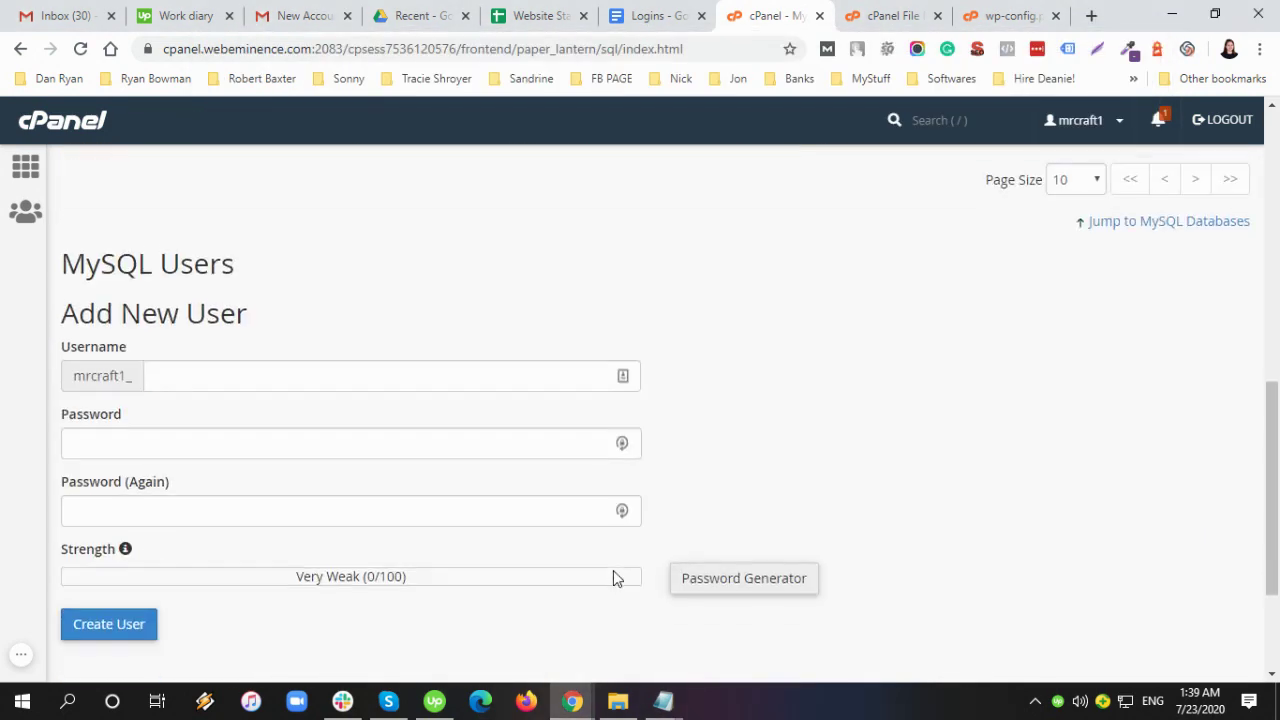
click(433, 370)
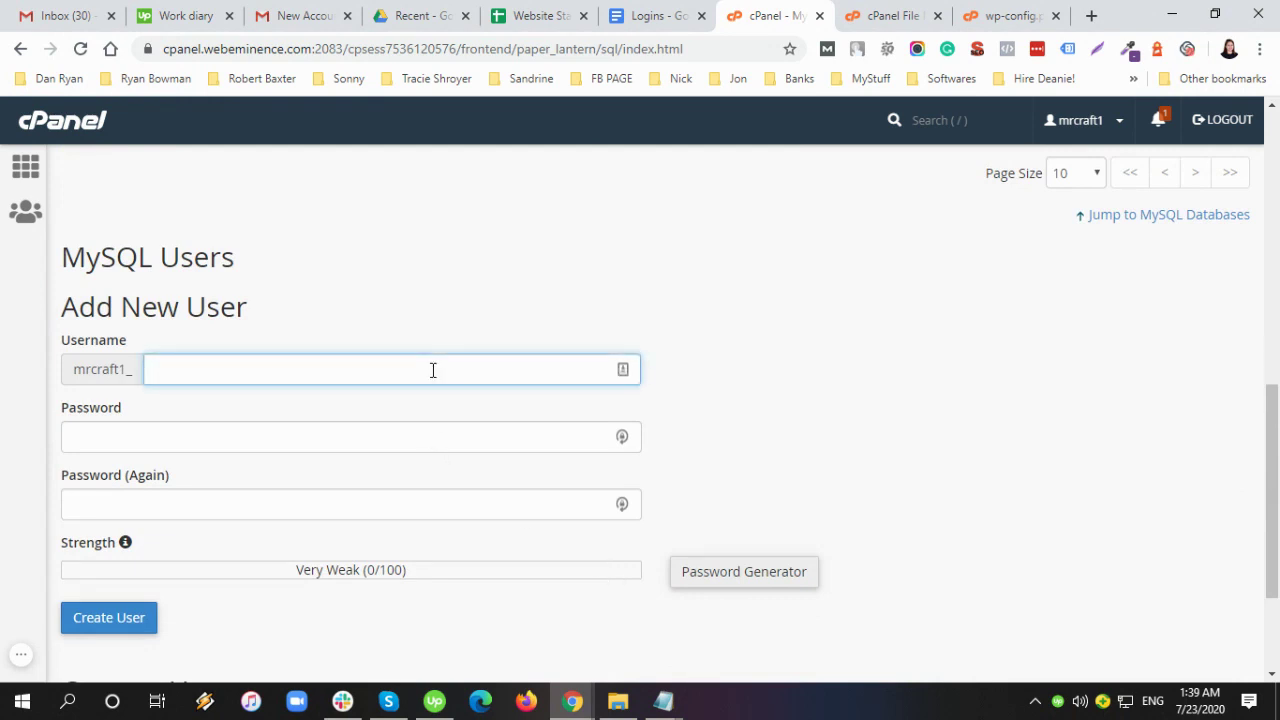
text(user)
mouse_move(684, 705)
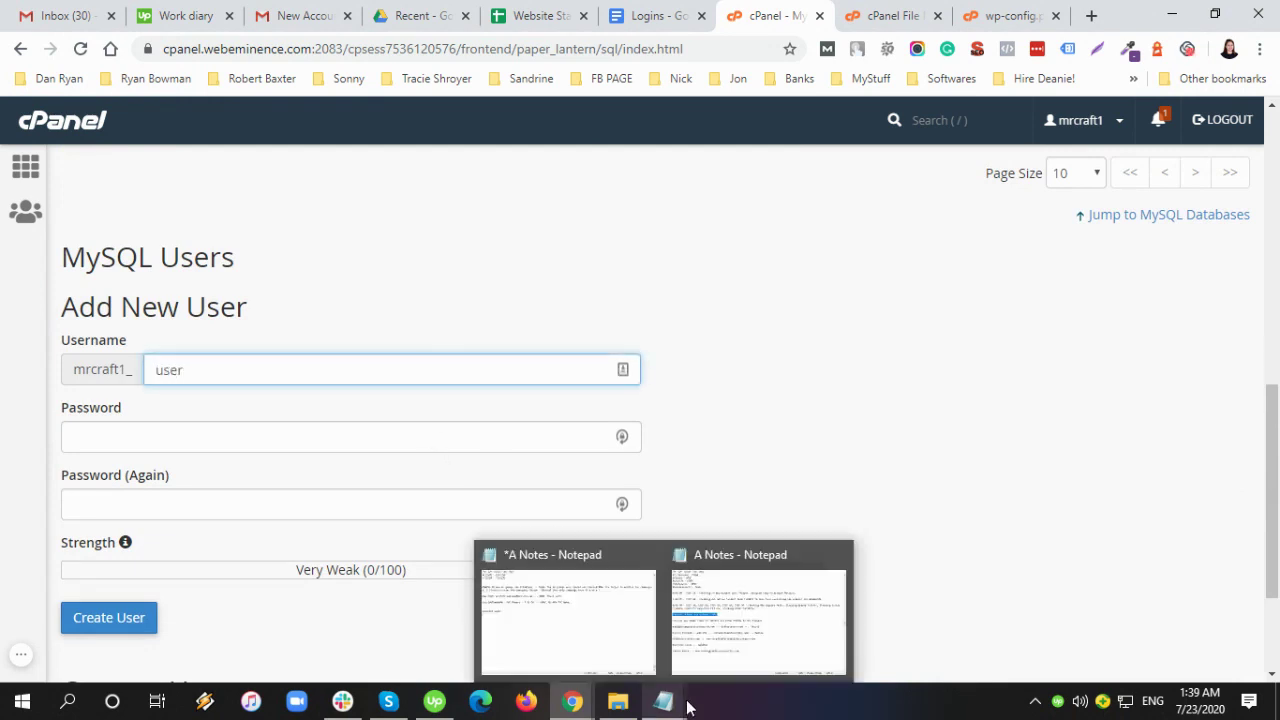
click(608, 652)
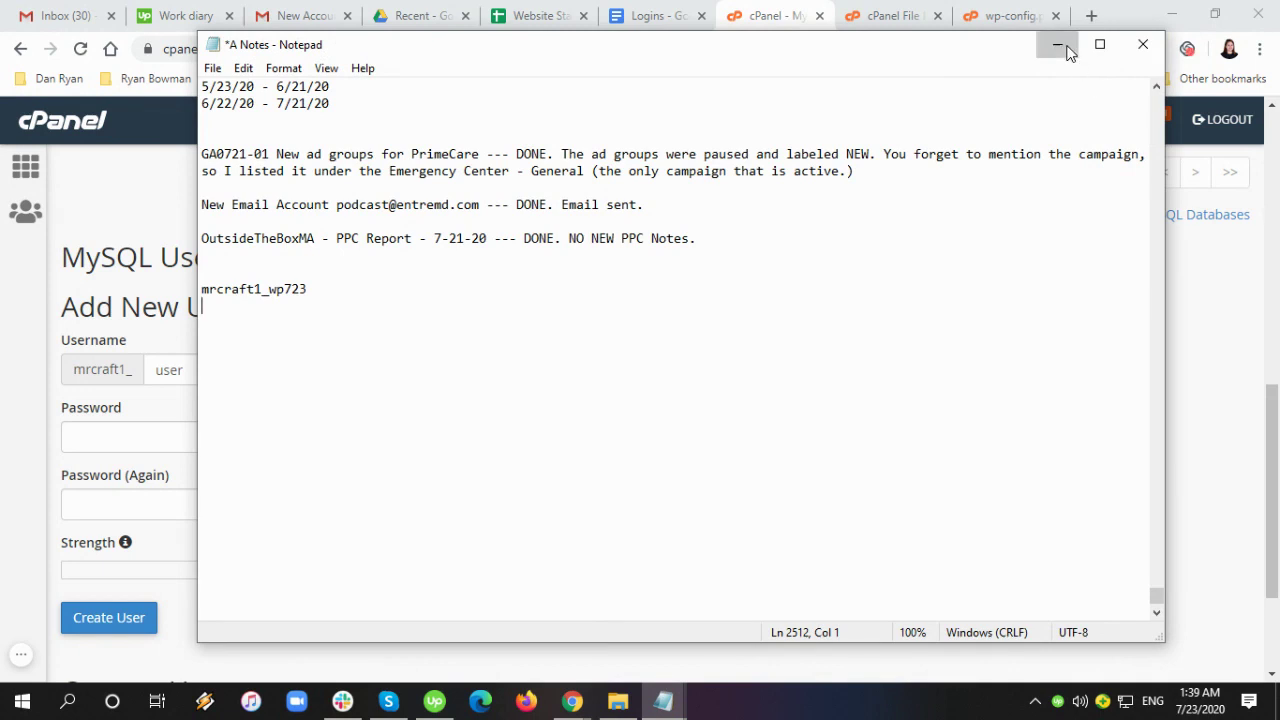
click(1055, 44)
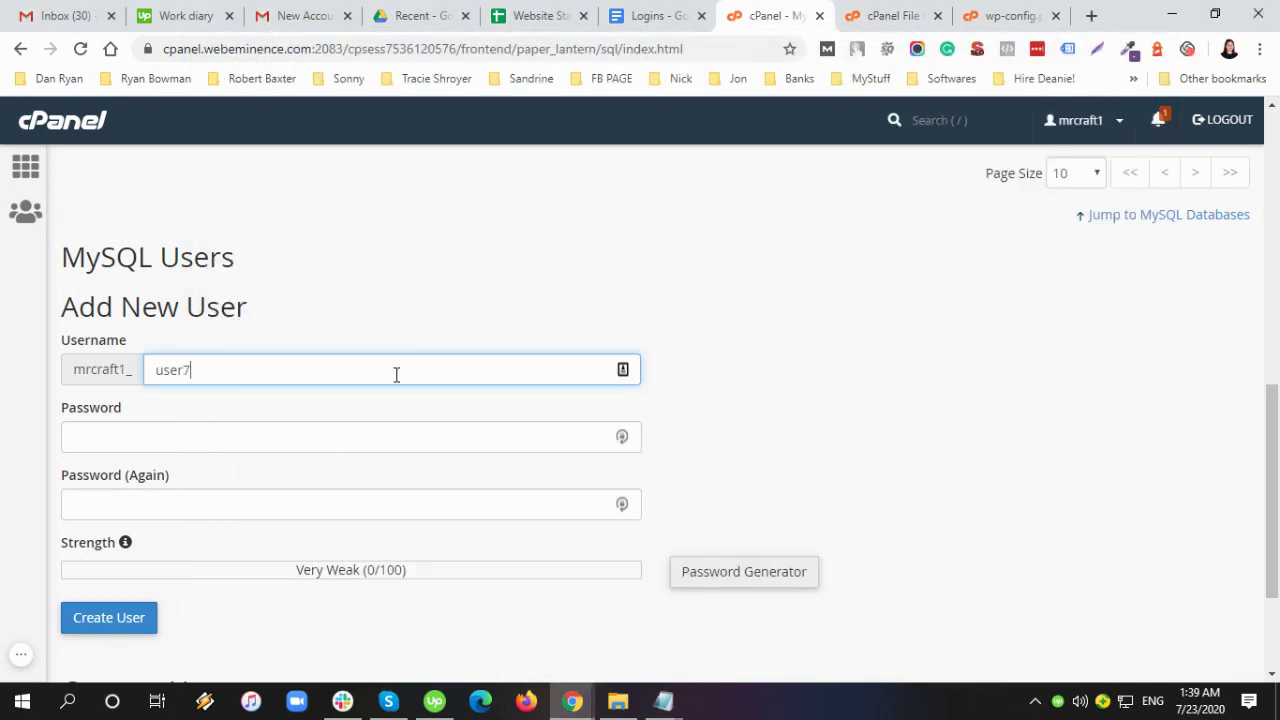
text(723)
click(805, 487)
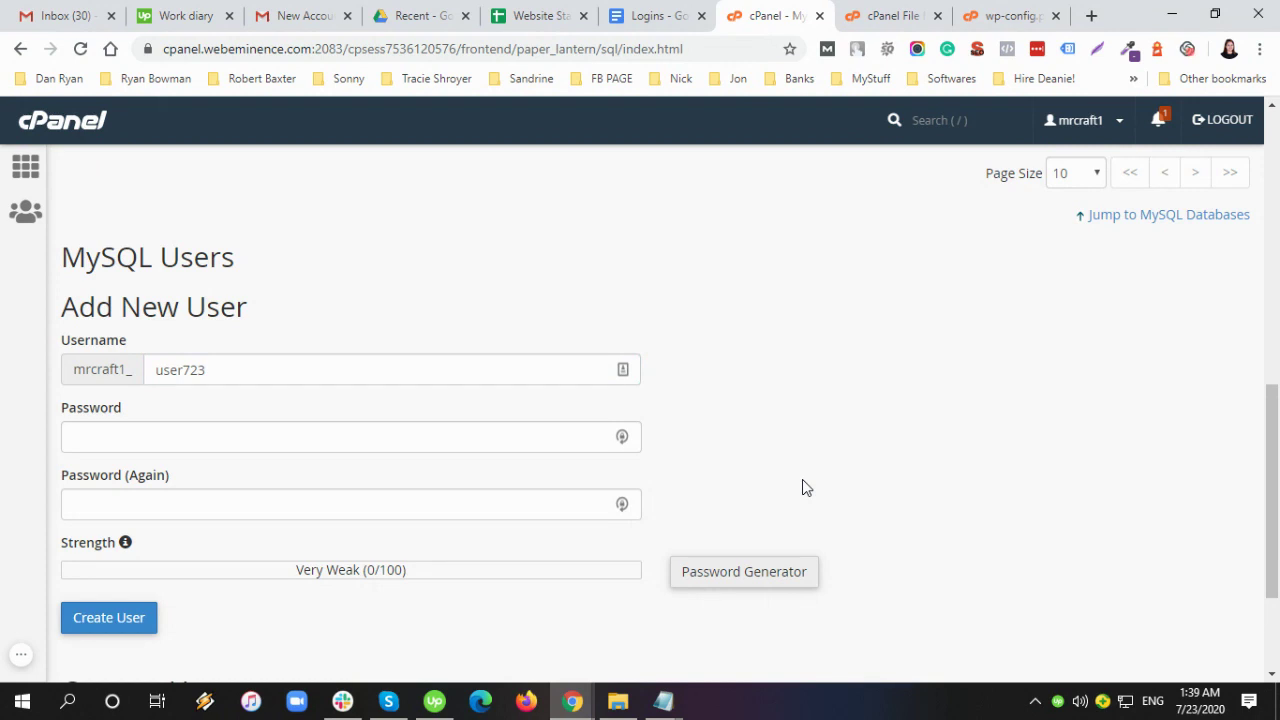
scroll(802, 487, down, 2)
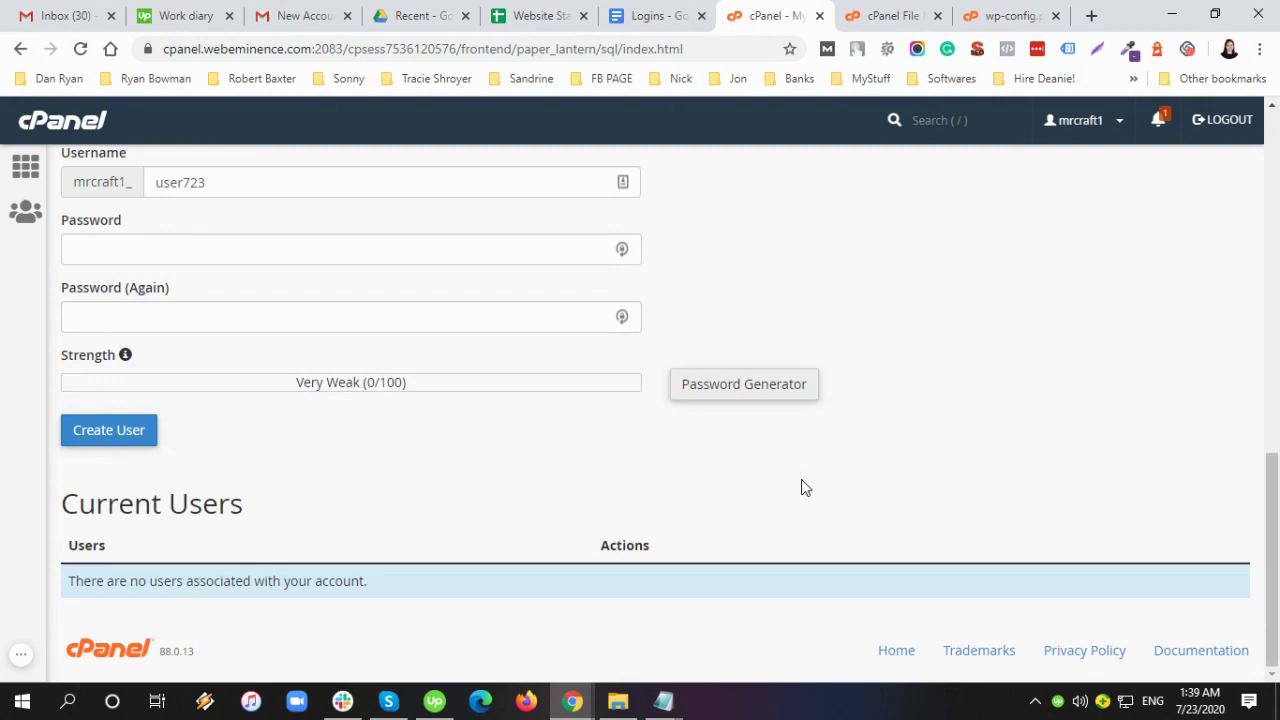
Step: Generate an 18-character password of letters and numbers in the Password Generator
click(752, 396)
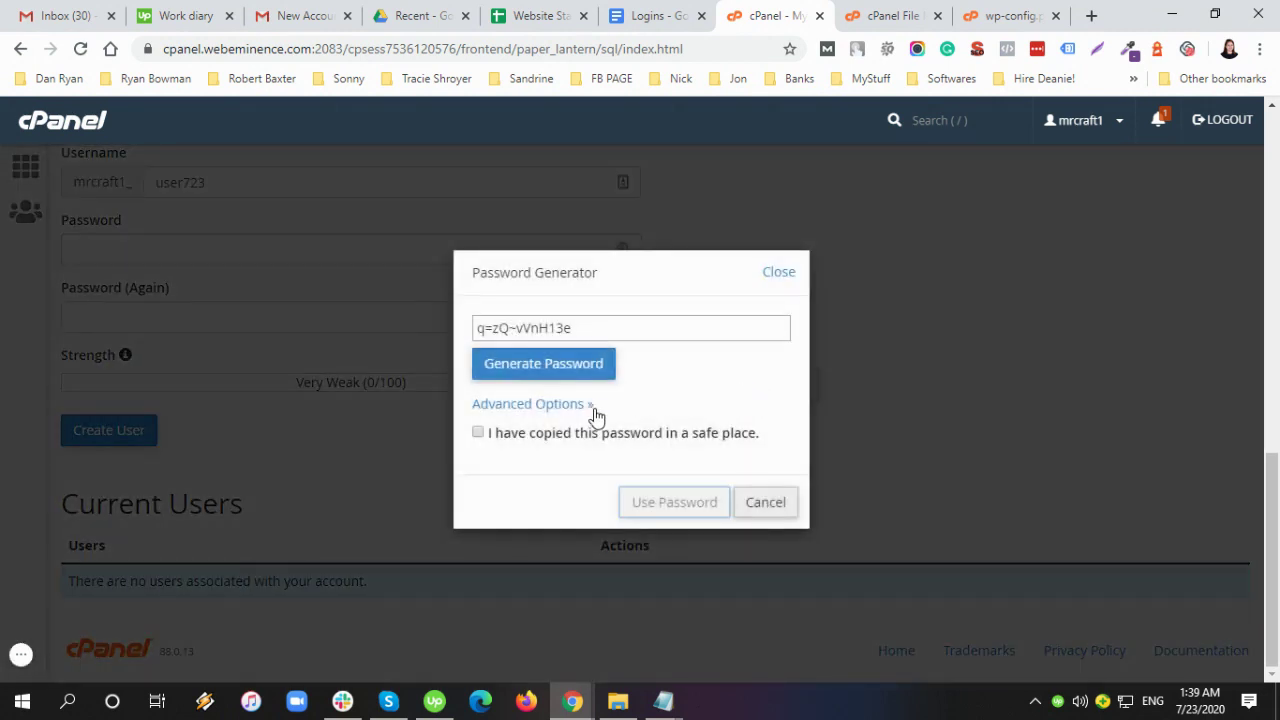
click(553, 404)
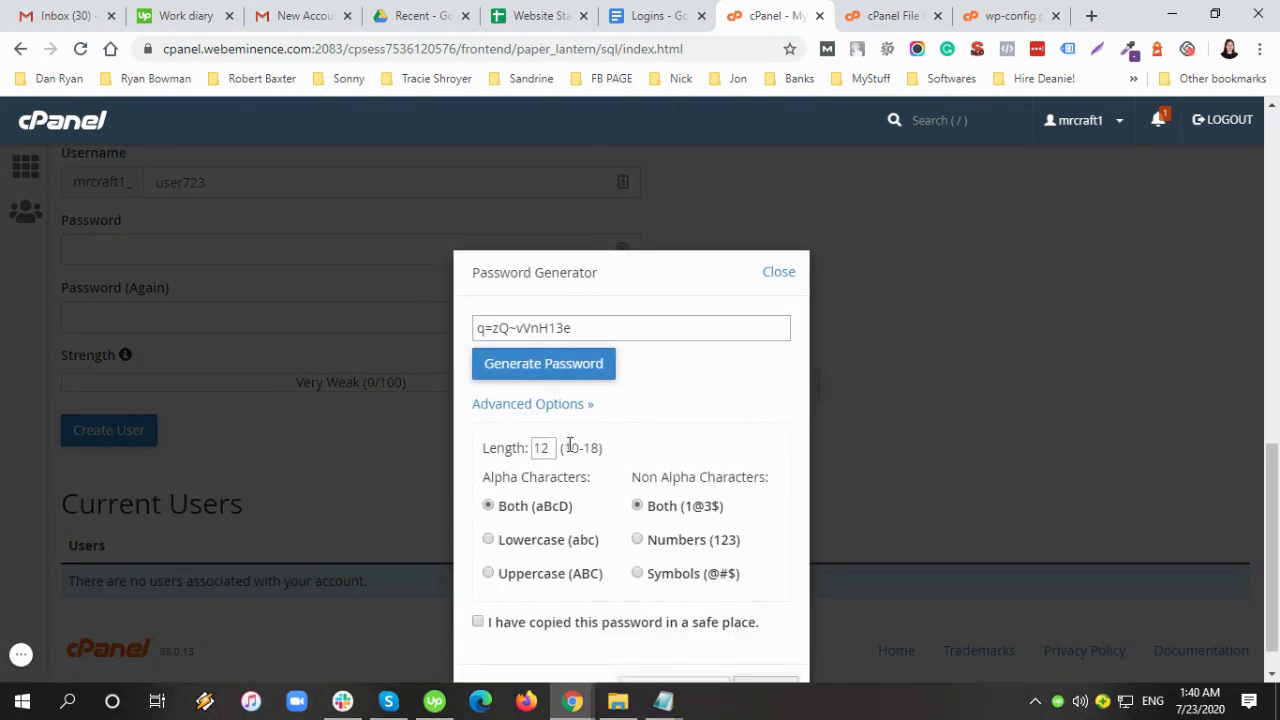
double_click(543, 452)
text(18)
click(638, 545)
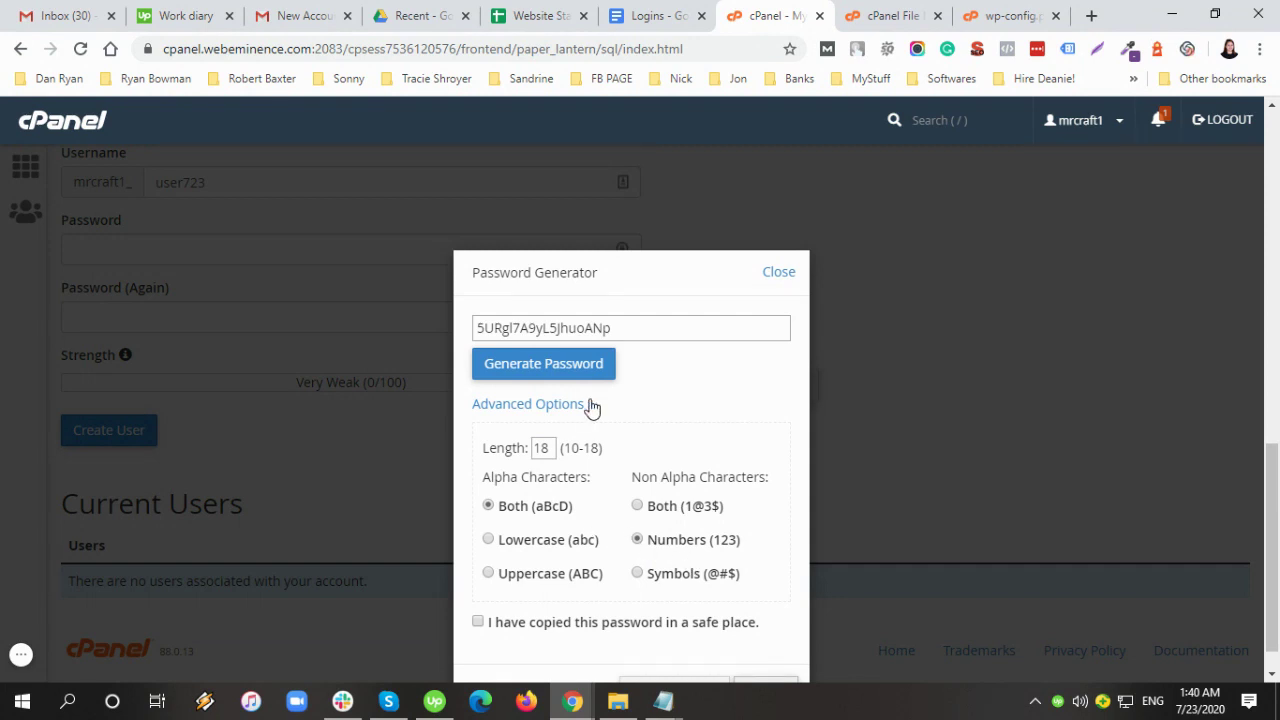
click(560, 369)
Step: Save the generated password in the notes, confirm it is copied, and apply it to both fields
drag(640, 331, 474, 334)
key(ctrl+c)
mouse_move(674, 703)
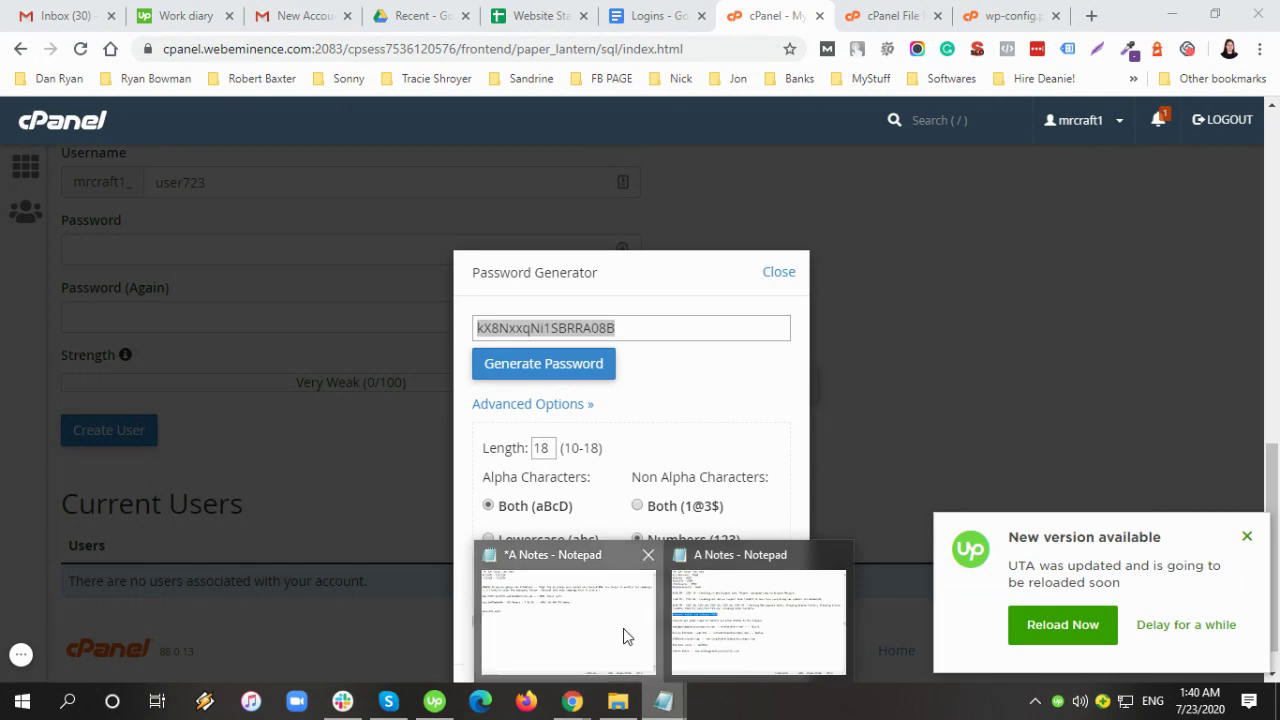
click(626, 634)
key(Return)
key(ctrl+v)
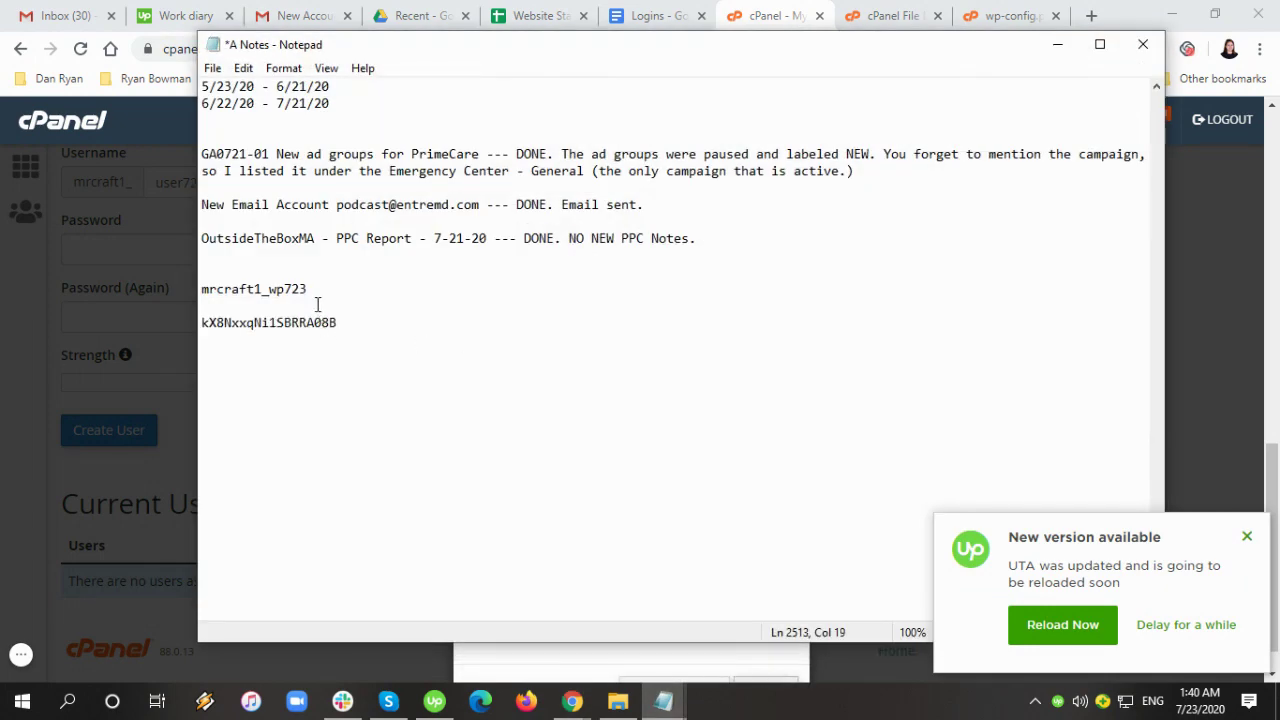
click(316, 306)
click(1206, 623)
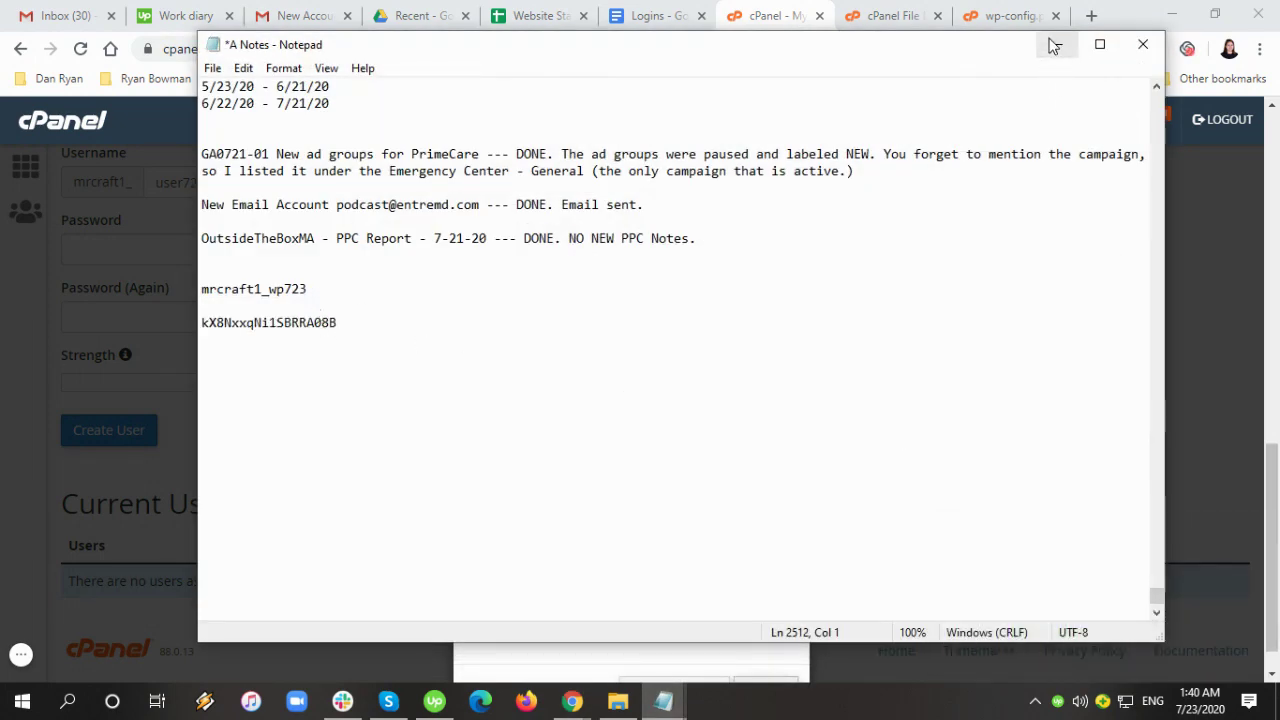
click(1057, 44)
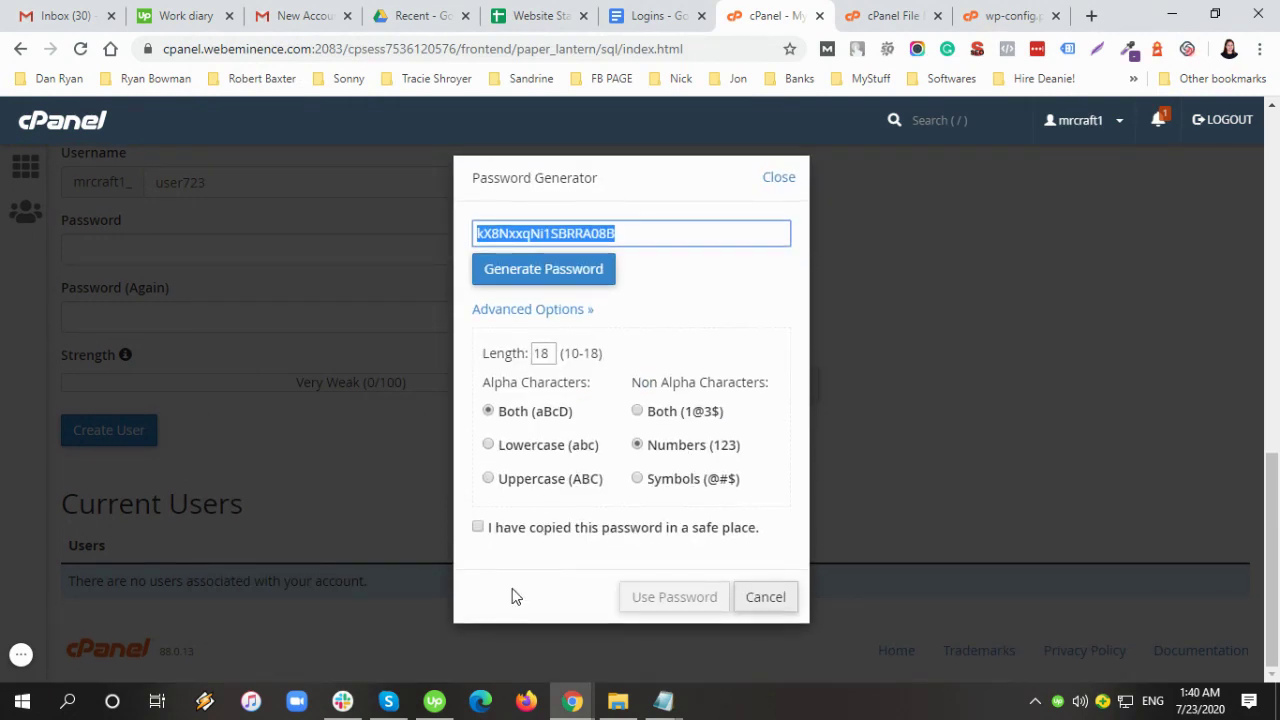
click(477, 529)
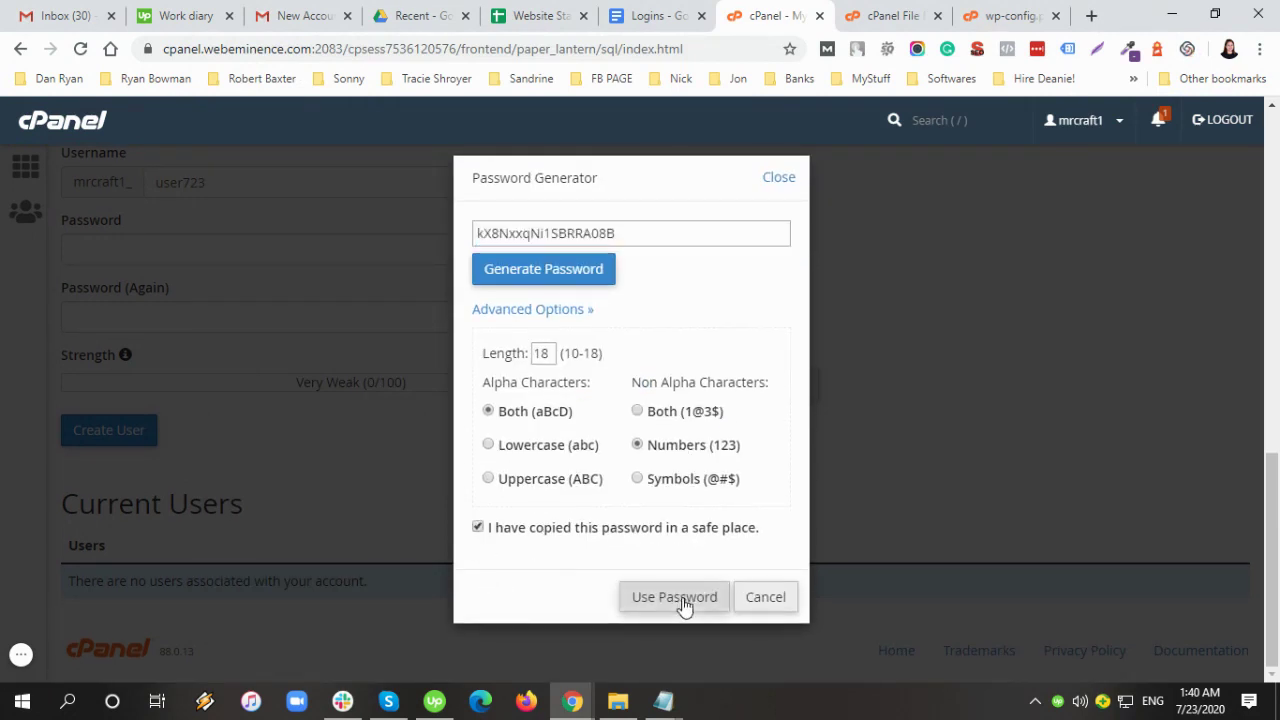
click(677, 599)
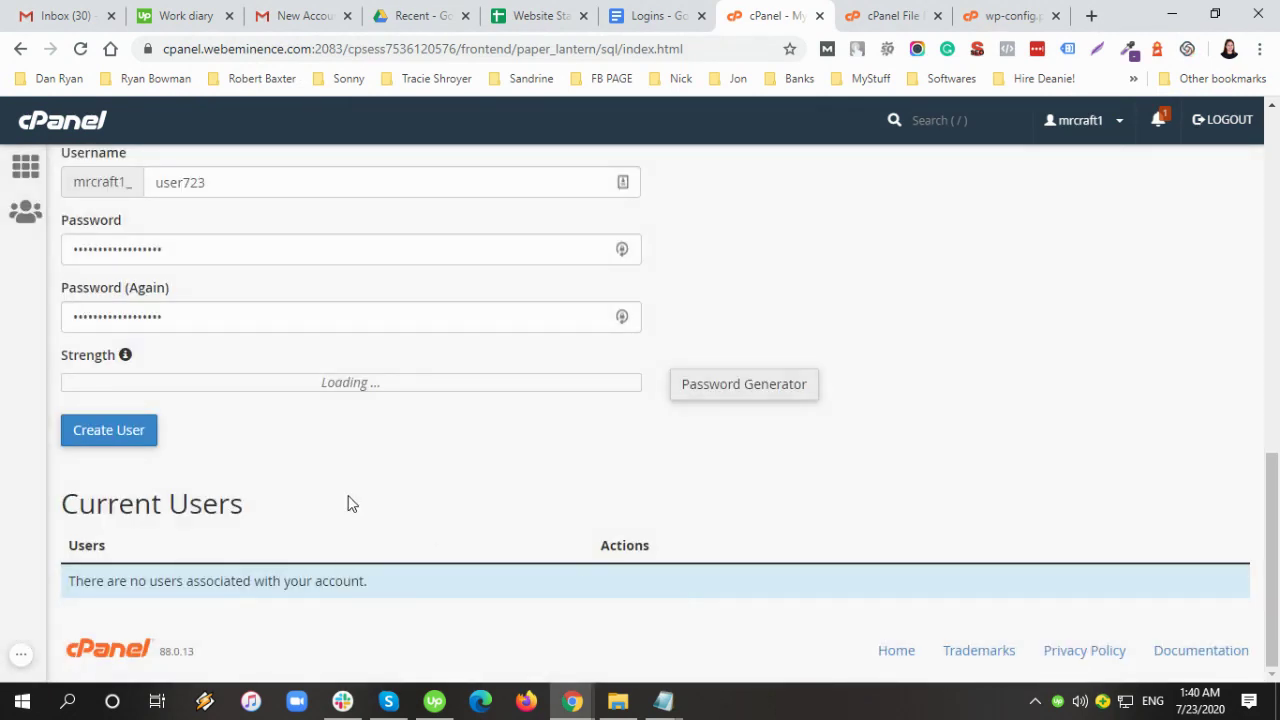
Step: Create the MySQL user mrcraft1_user723 and select its name in the success message
click(114, 436)
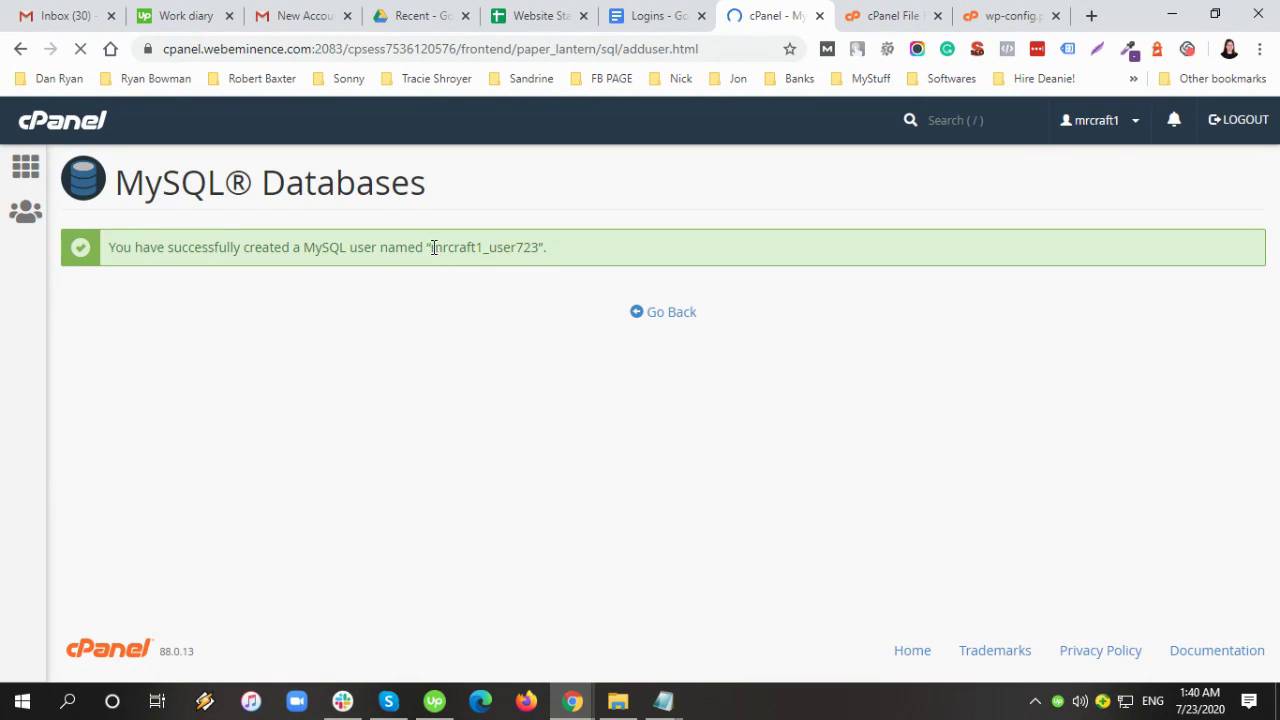
drag(431, 248, 532, 249)
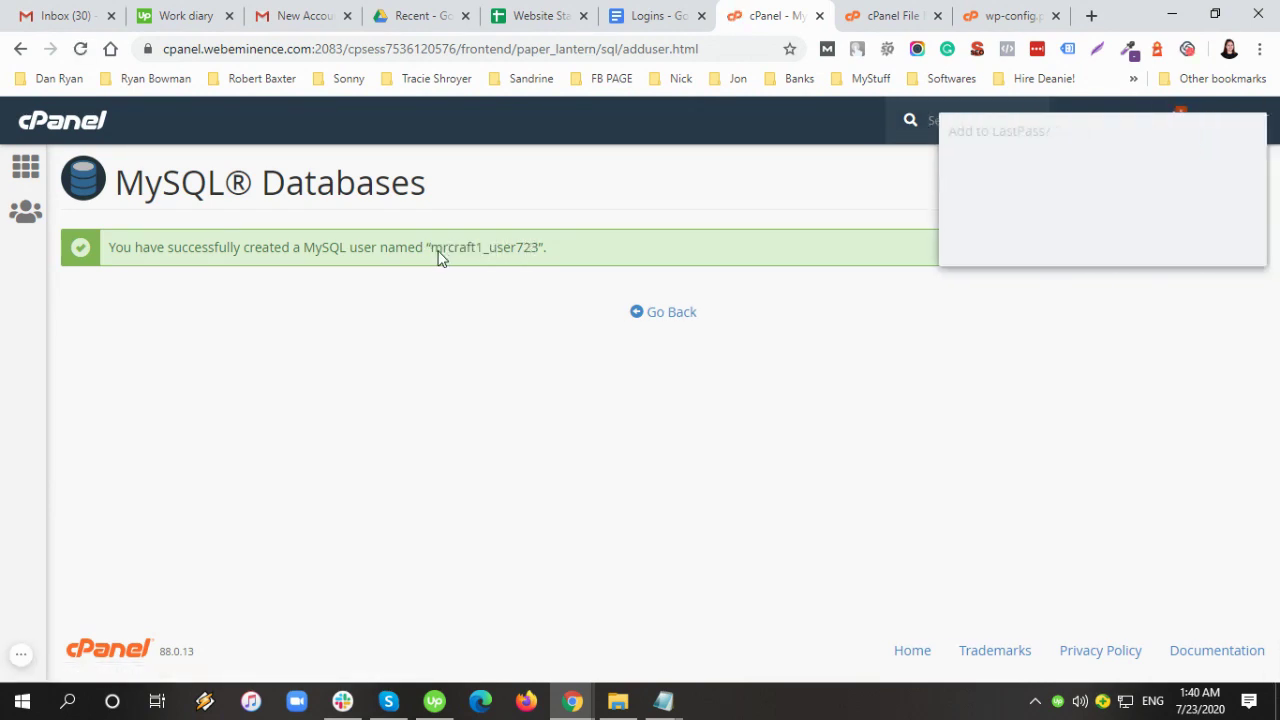
click(1120, 241)
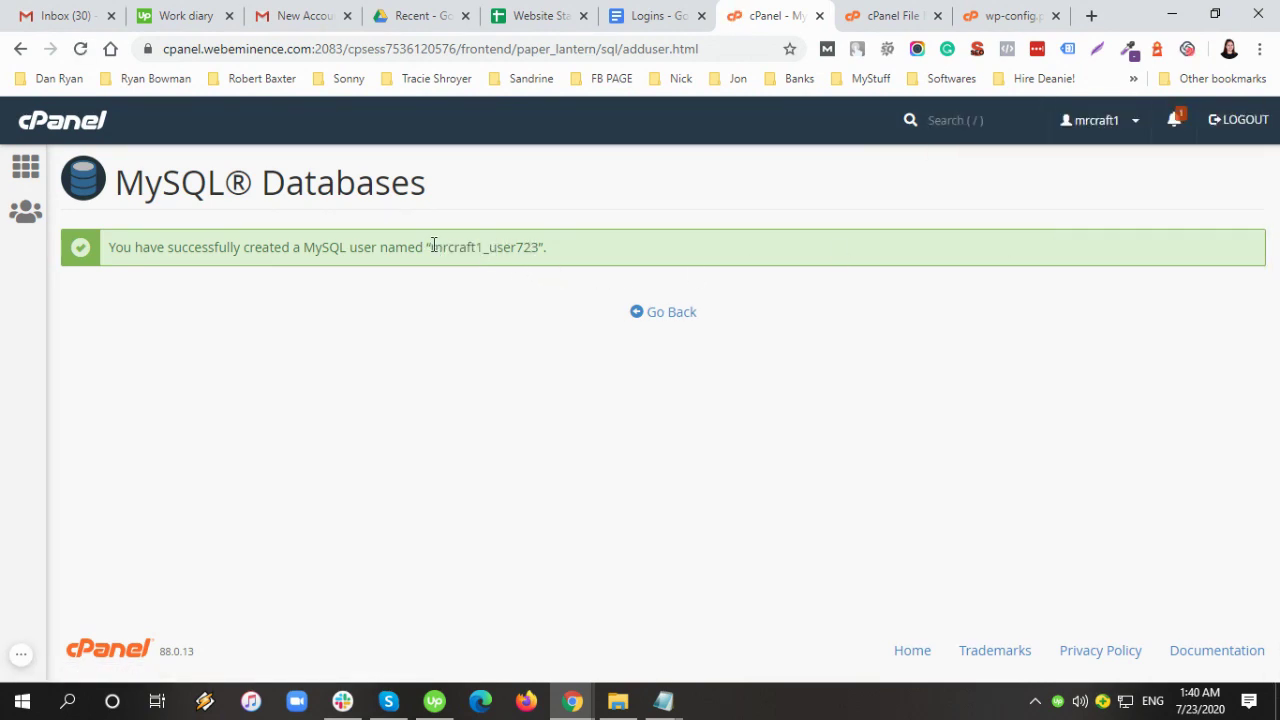
drag(432, 246, 544, 250)
key(ctrl+c)
click(723, 380)
Step: Return to MySQL Databases, paste the user name into the notes, and find Add User To Database
click(683, 313)
mouse_move(668, 708)
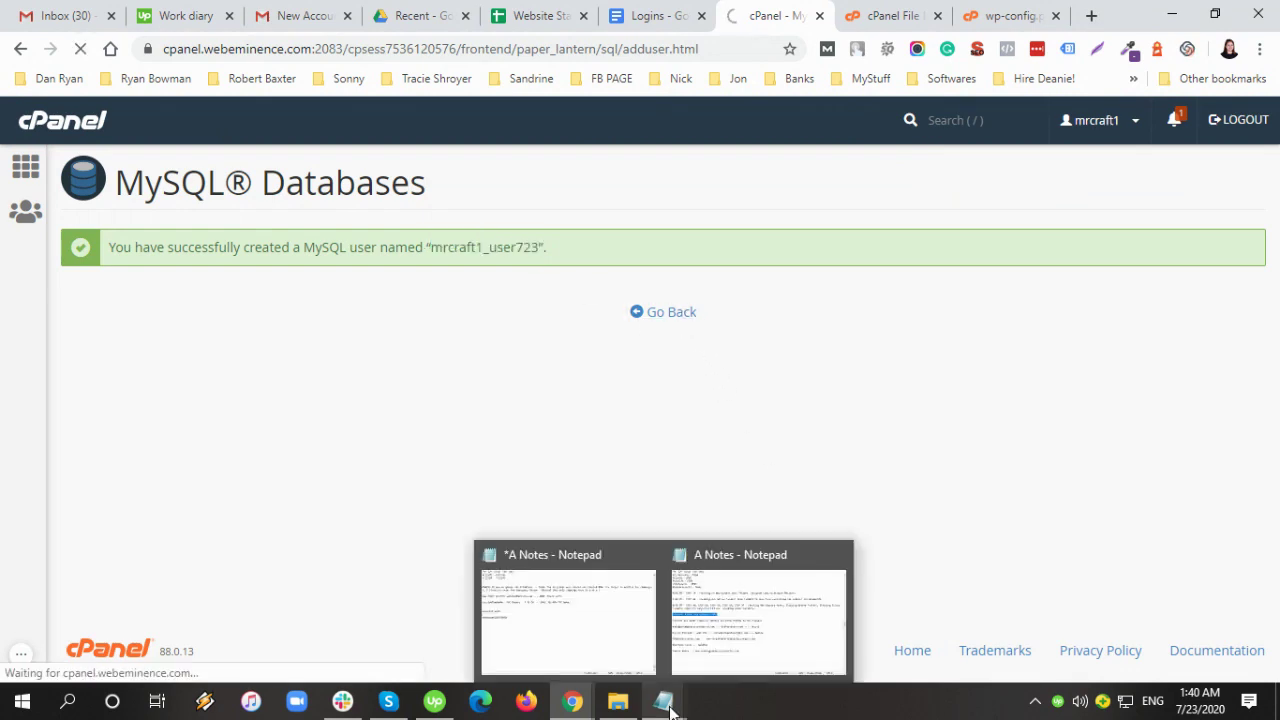
click(570, 605)
key(ctrl+v)
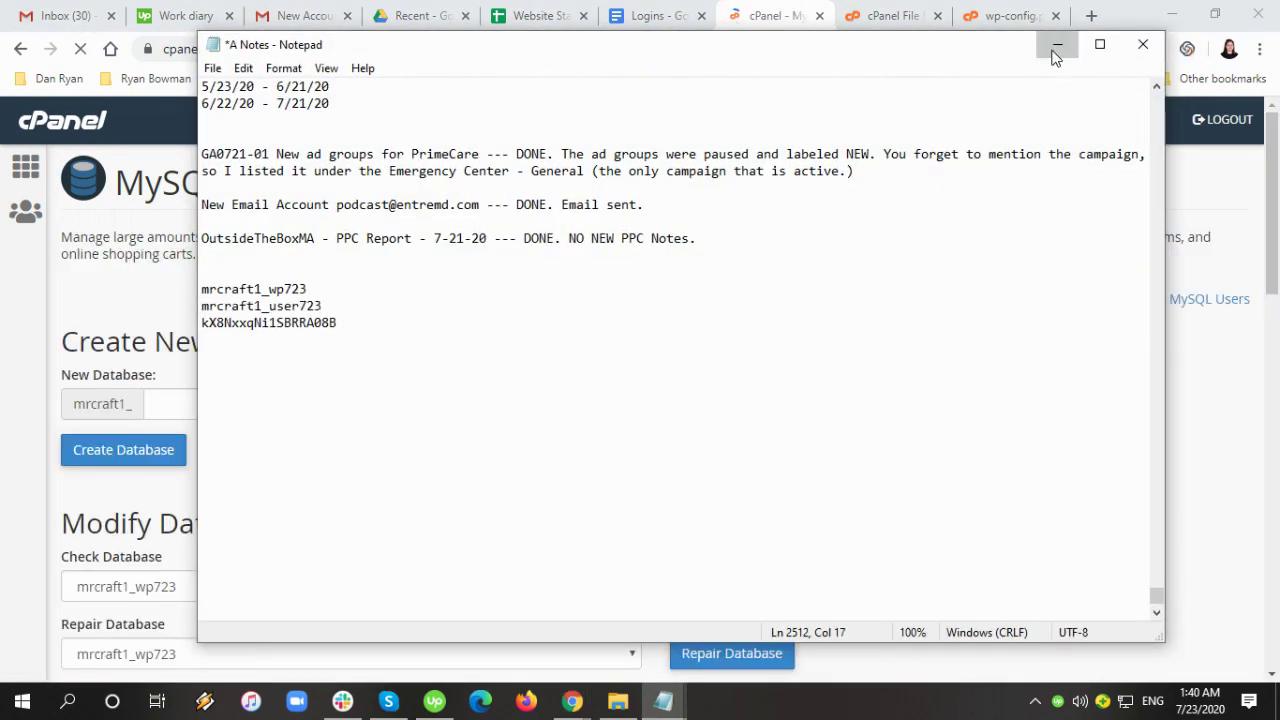
click(1053, 52)
scroll(903, 434, down, 3)
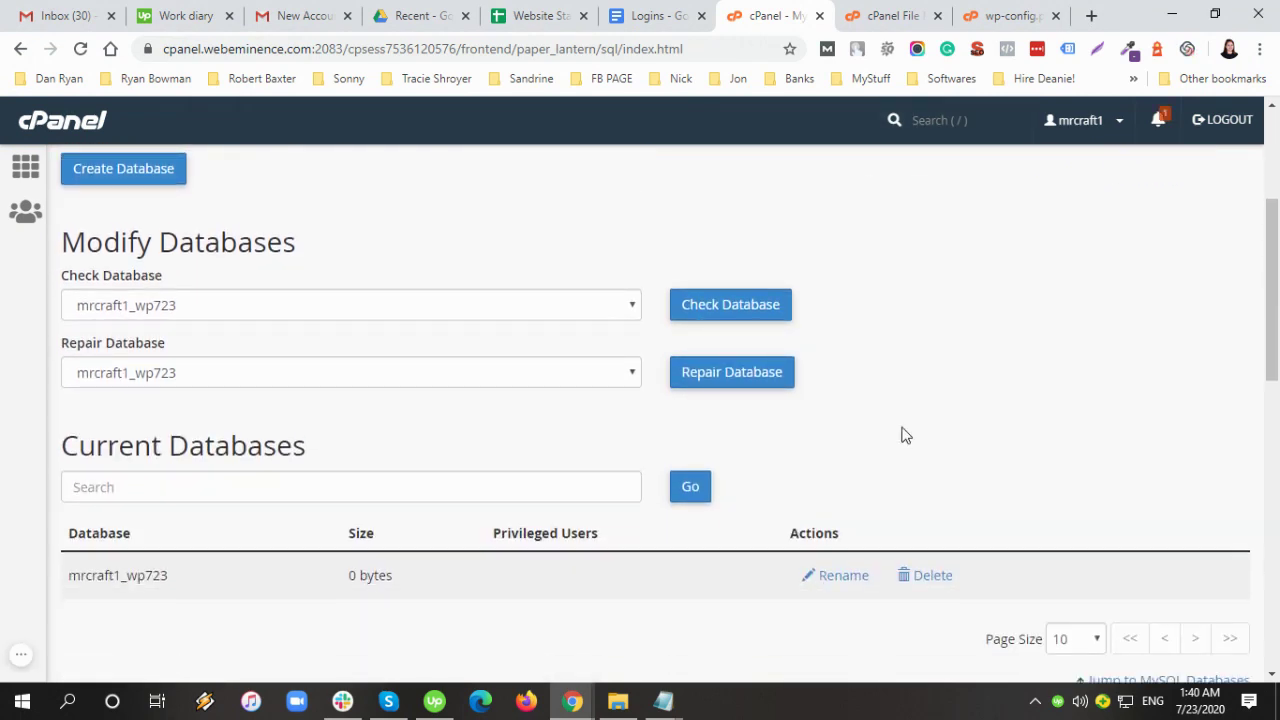
scroll(903, 434, down, 7)
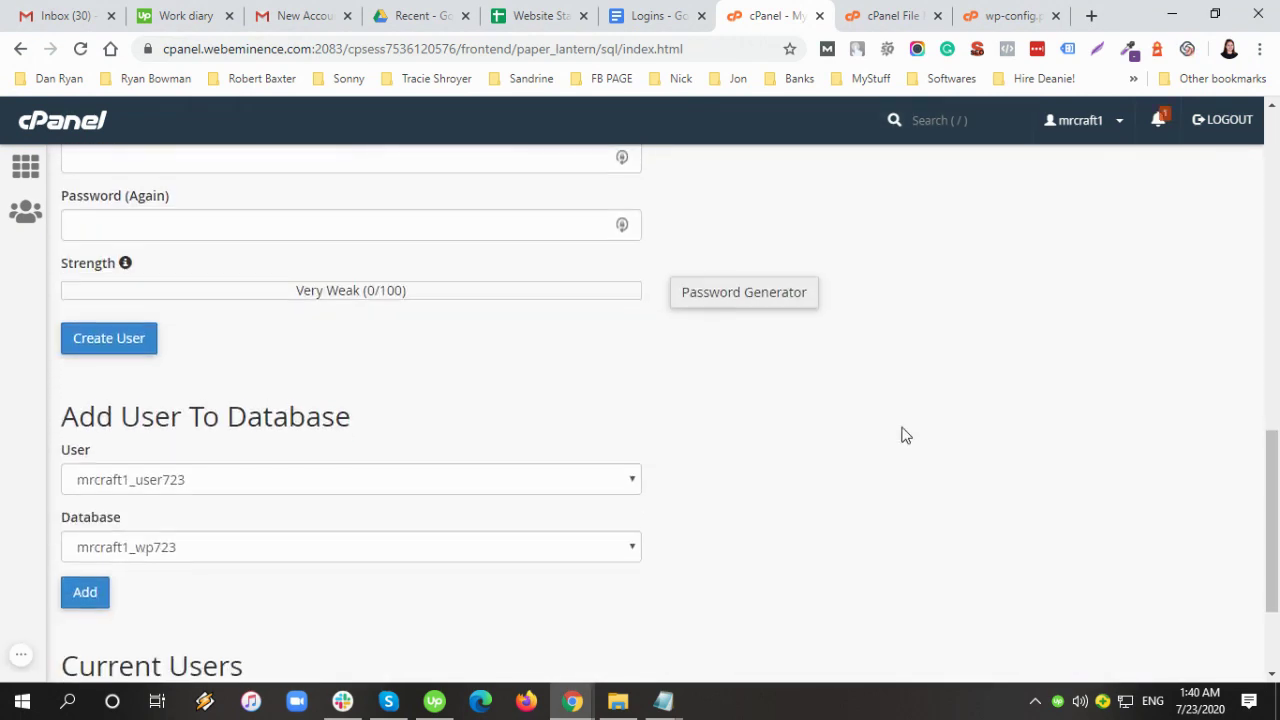
scroll(903, 434, down, 2)
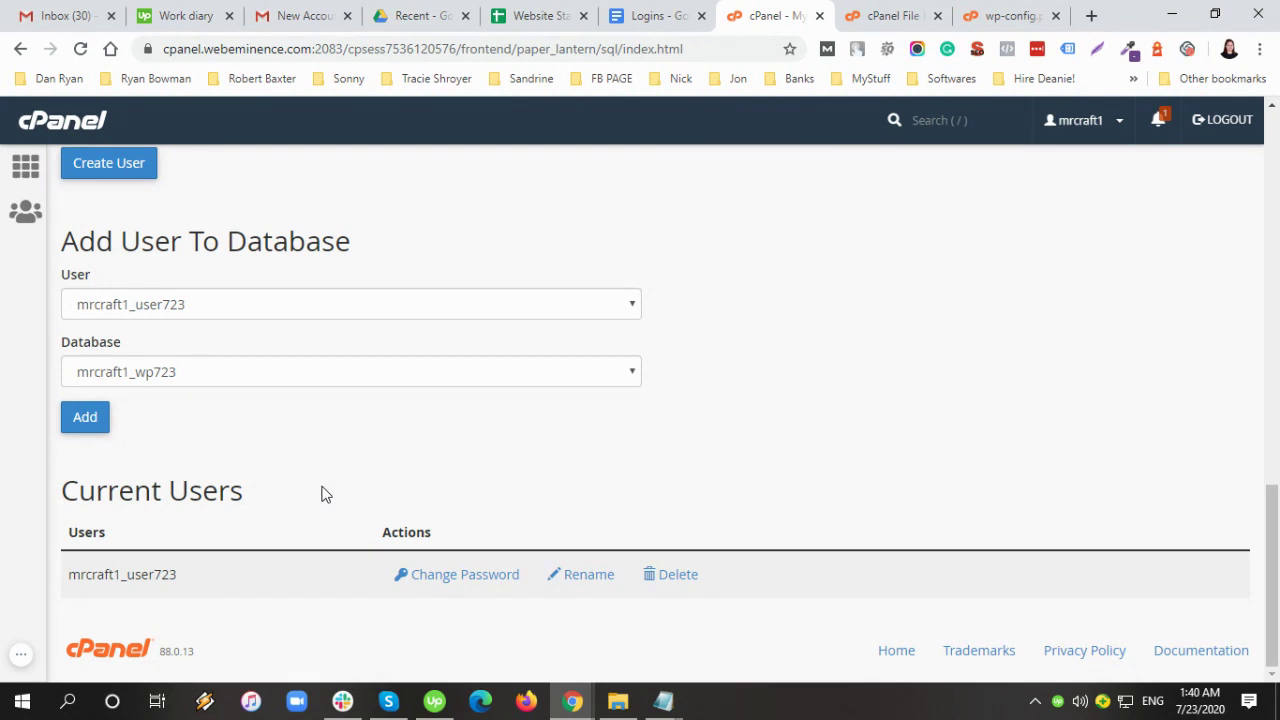
scroll(300, 460, up, 1)
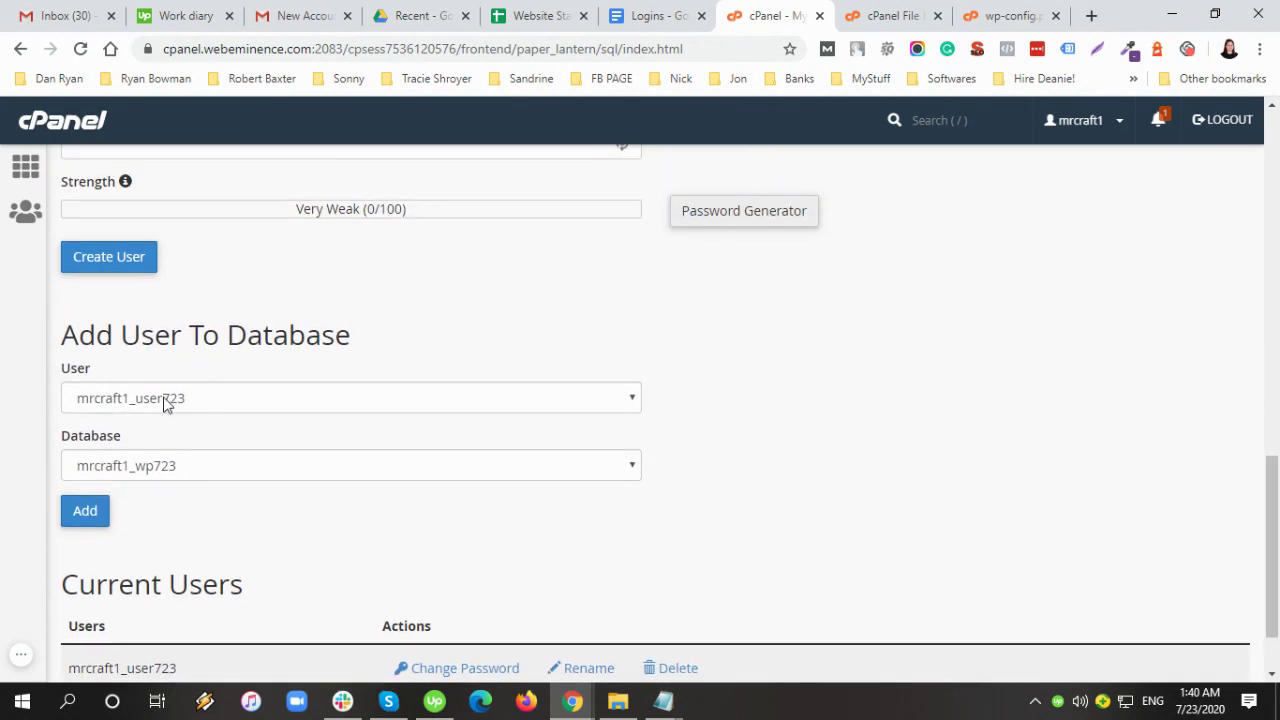
Step: Grant mrcraft1_user723 ALL PRIVILEGES on mrcraft1_wp723, save, and return to MySQL Databases
click(85, 511)
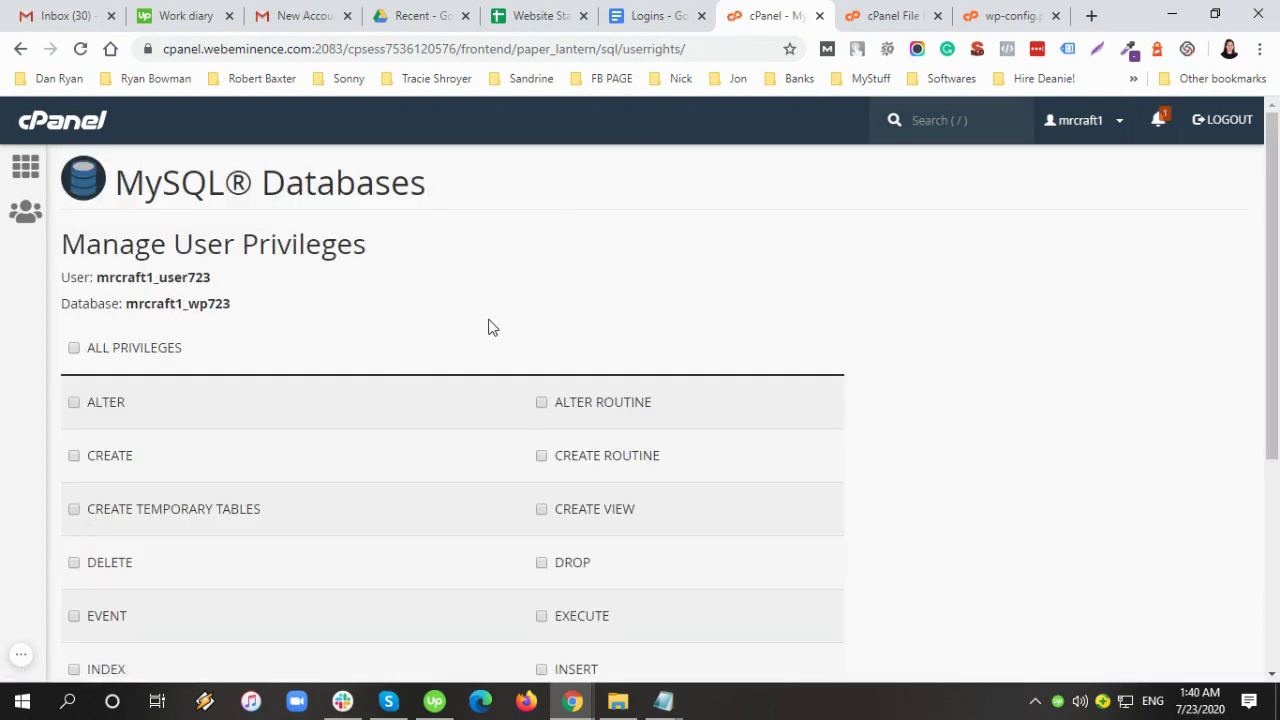
click(74, 349)
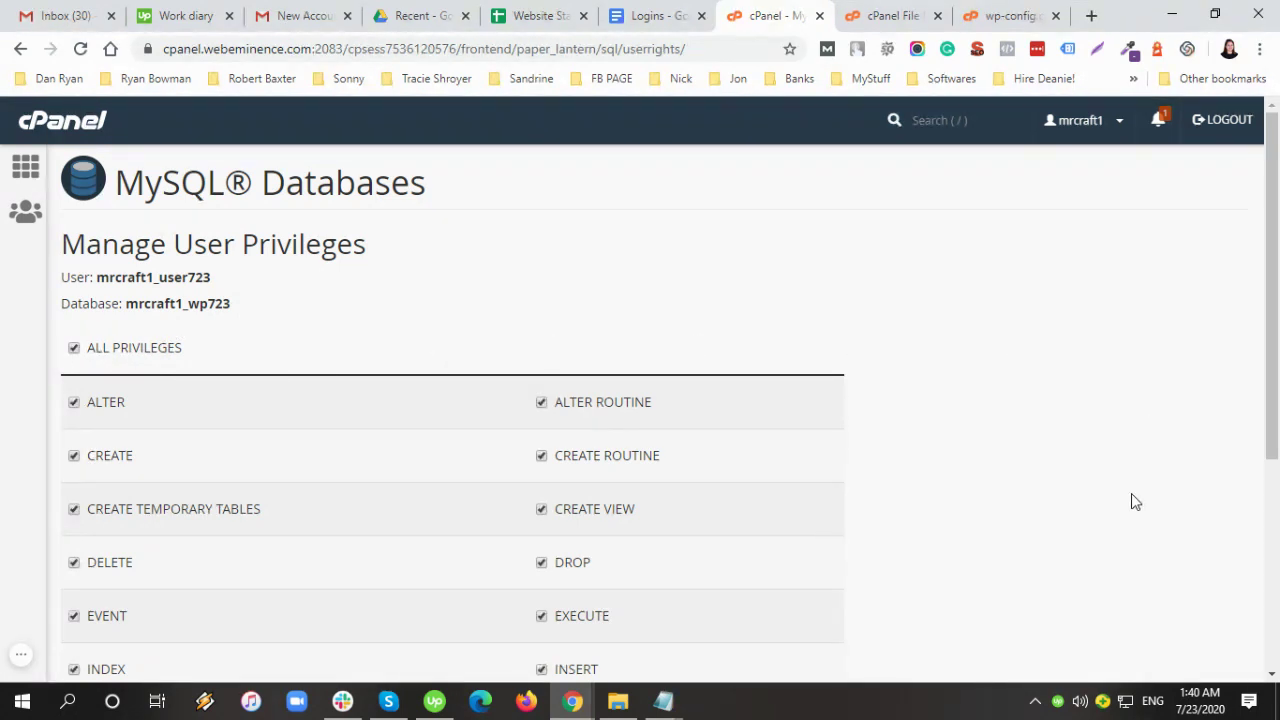
scroll(1133, 494, down, 1)
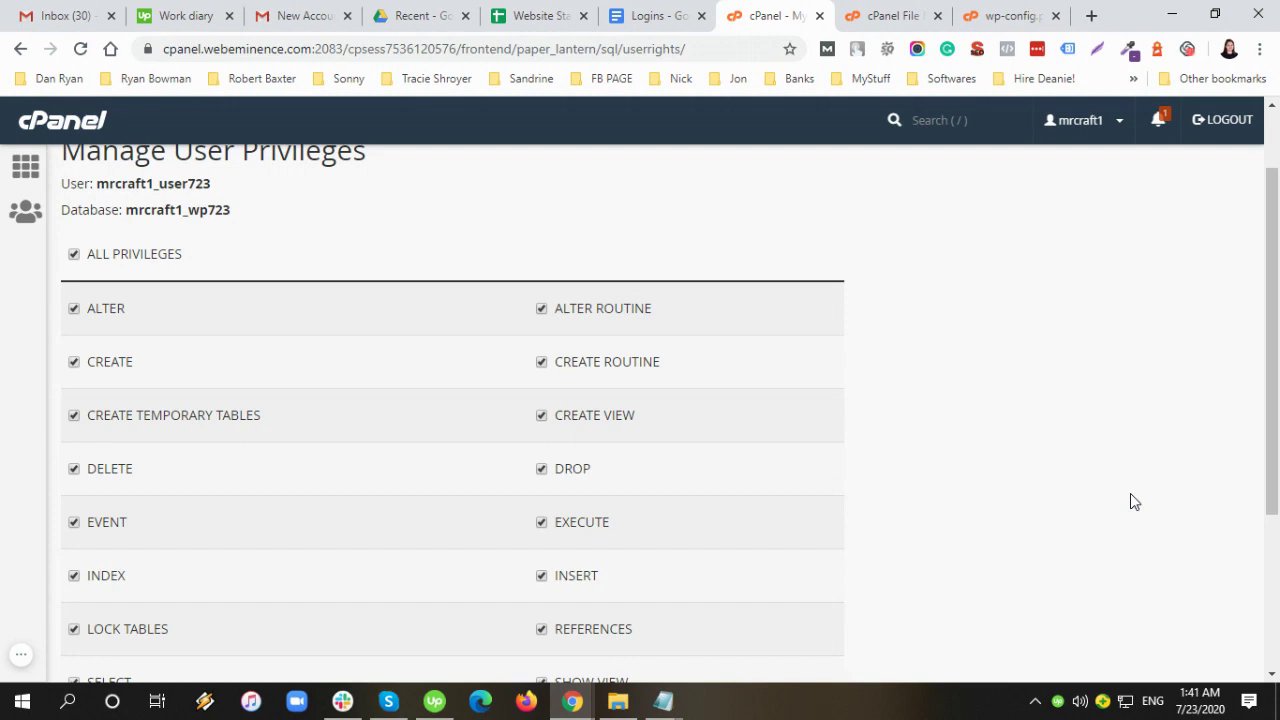
scroll(1133, 499, down, 3)
scroll(186, 337, up, 4)
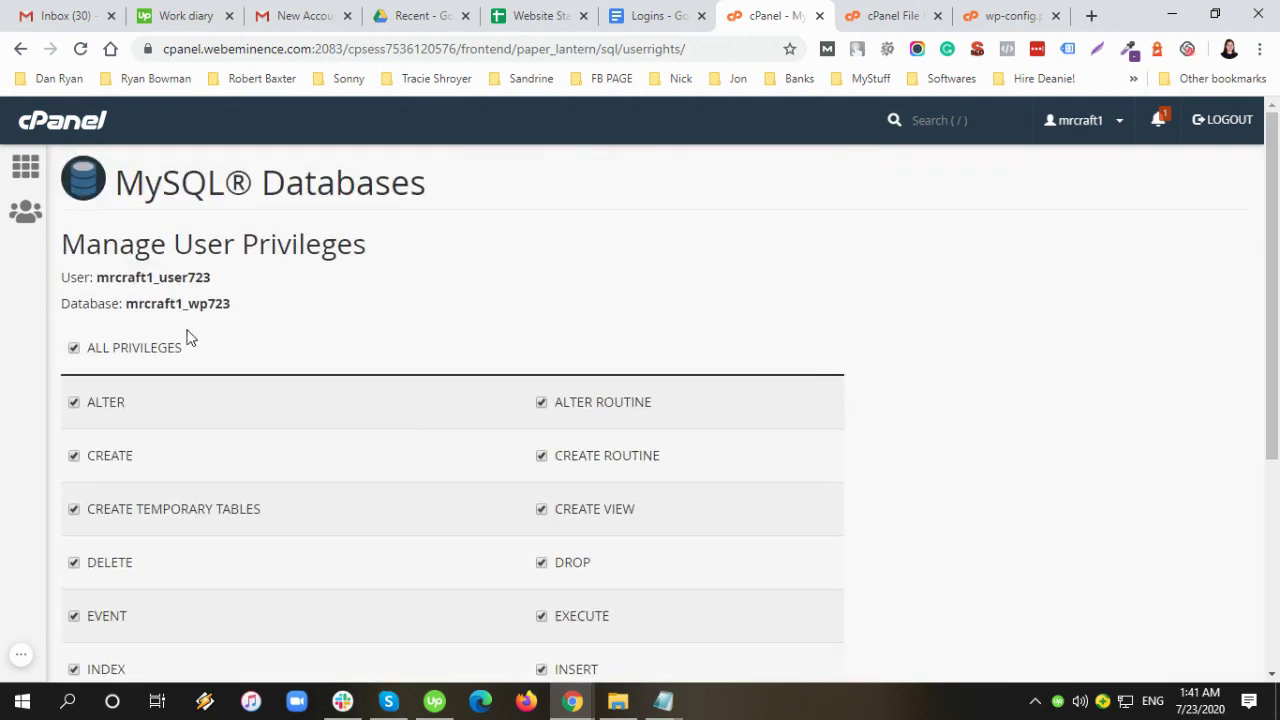
scroll(123, 363, down, 4)
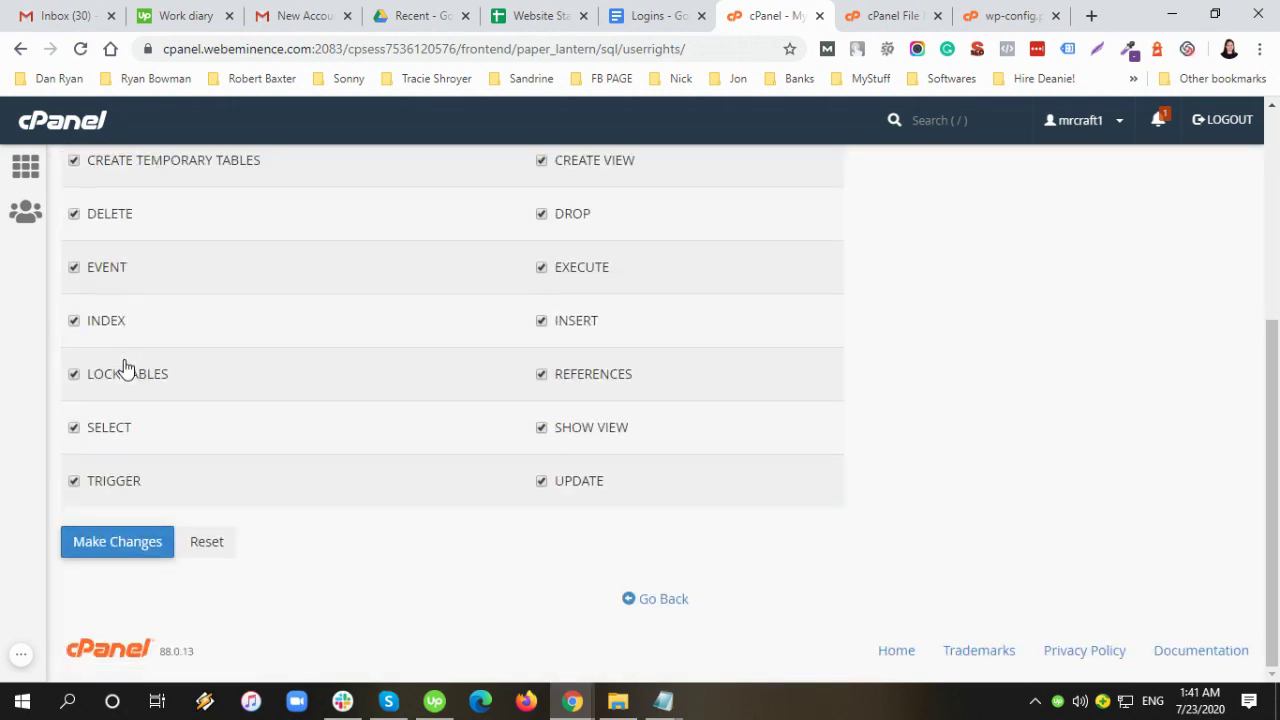
scroll(125, 369, up, 2)
scroll(125, 369, up, 2)
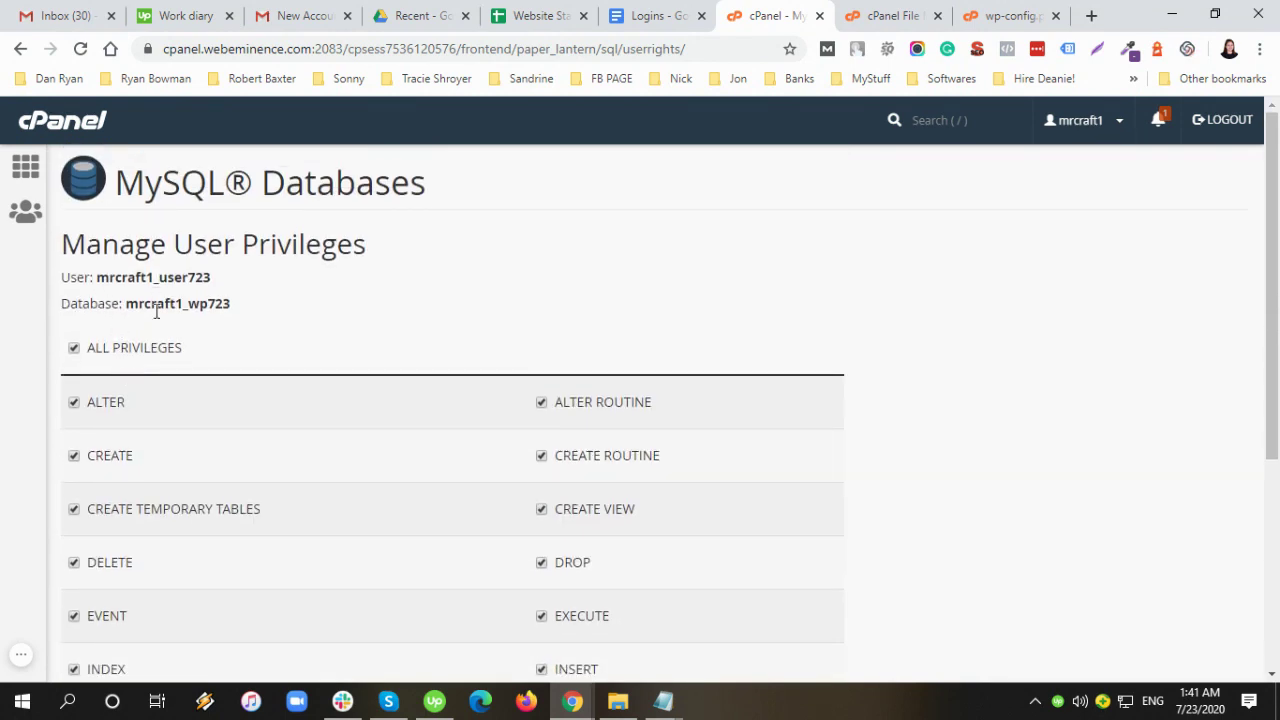
scroll(214, 331, down, 4)
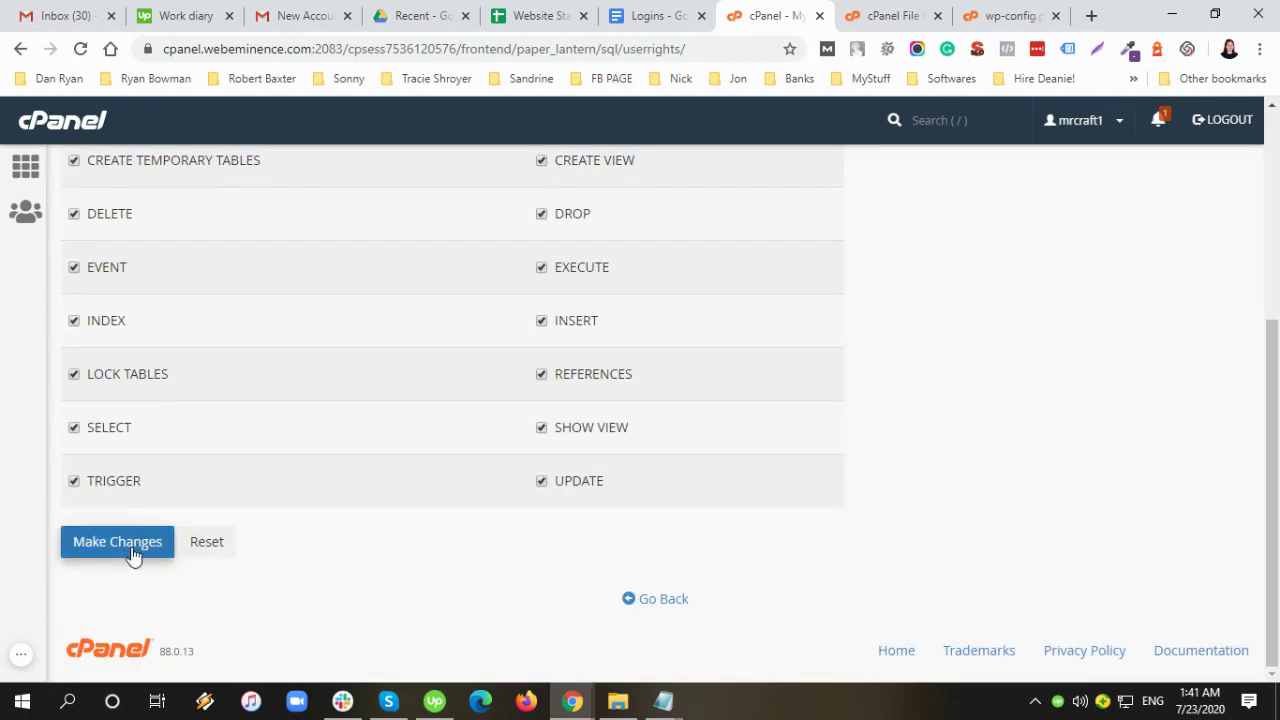
click(125, 545)
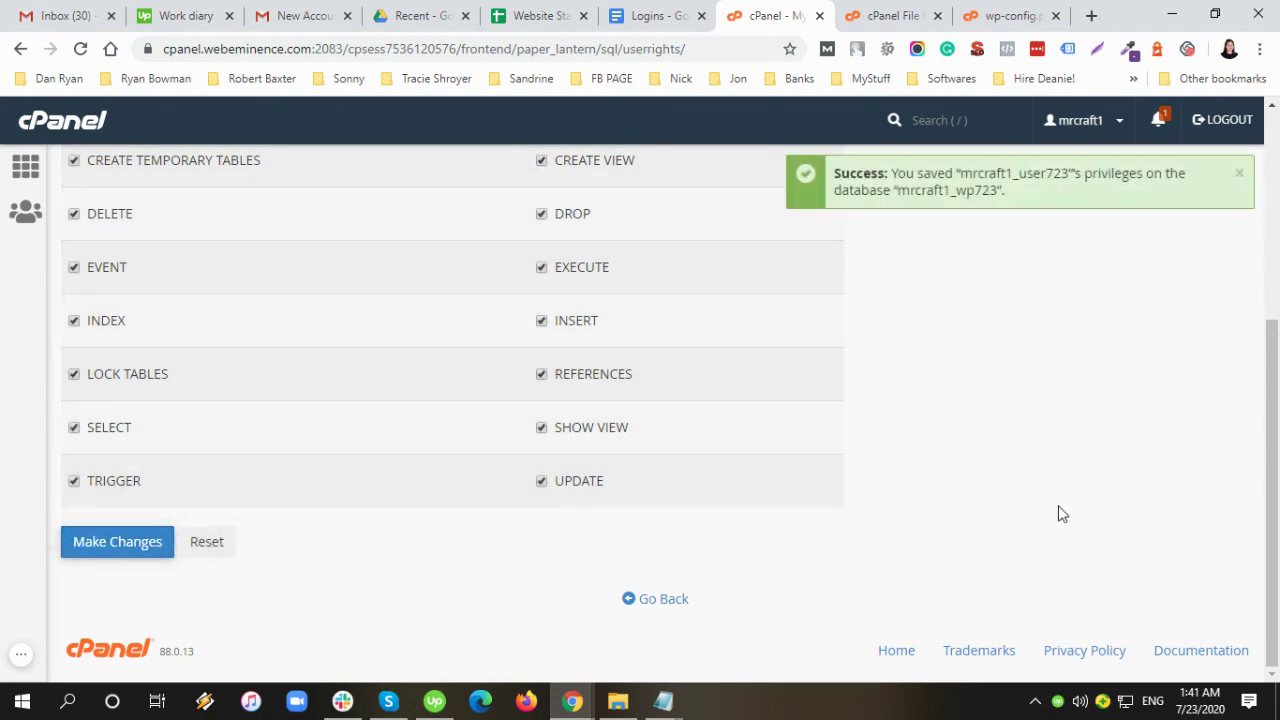
click(675, 599)
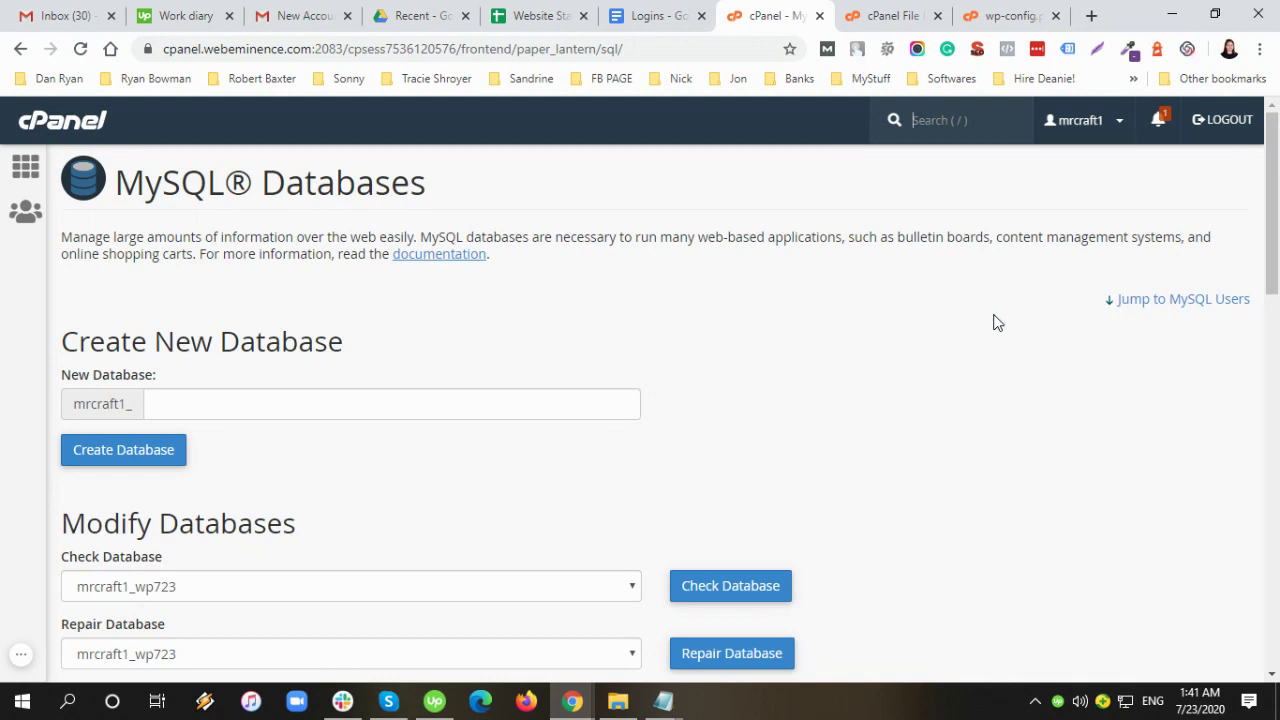
Step: Replace the DB_NAME placeholder in wp-config.php with mrcraft1_wp723 from the notes
click(1013, 8)
click(263, 450)
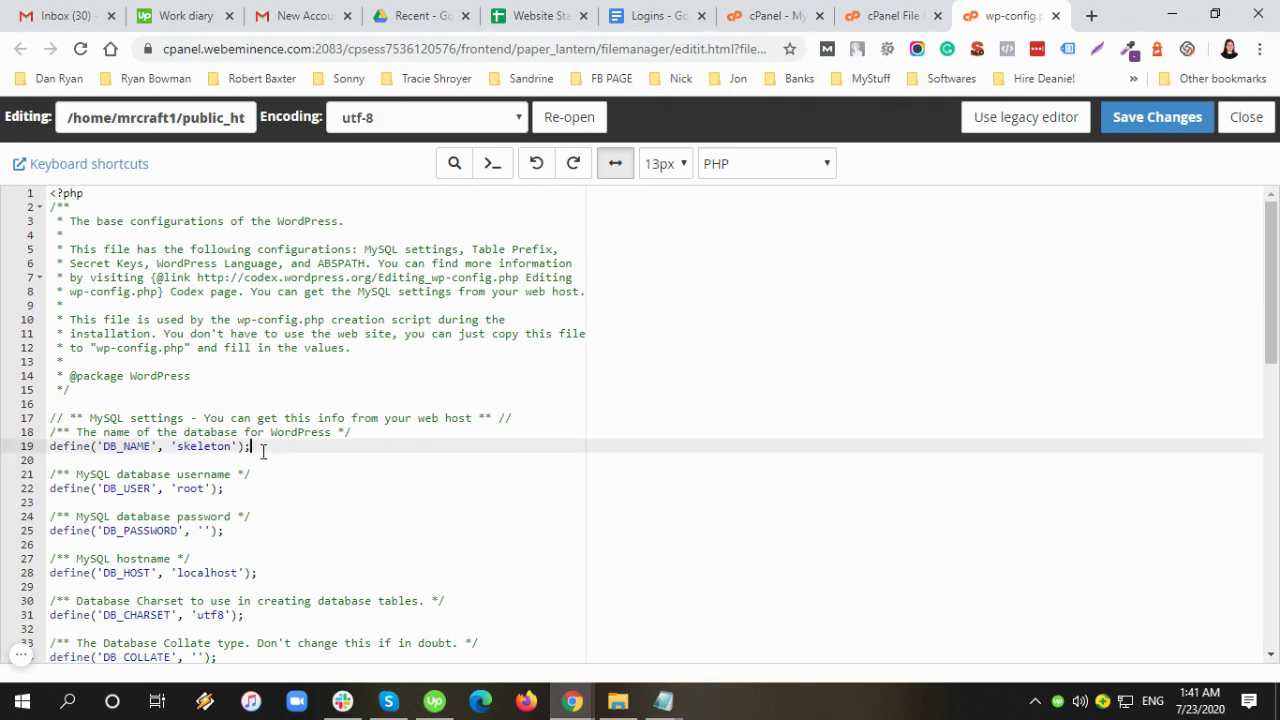
scroll(313, 450, down, 1)
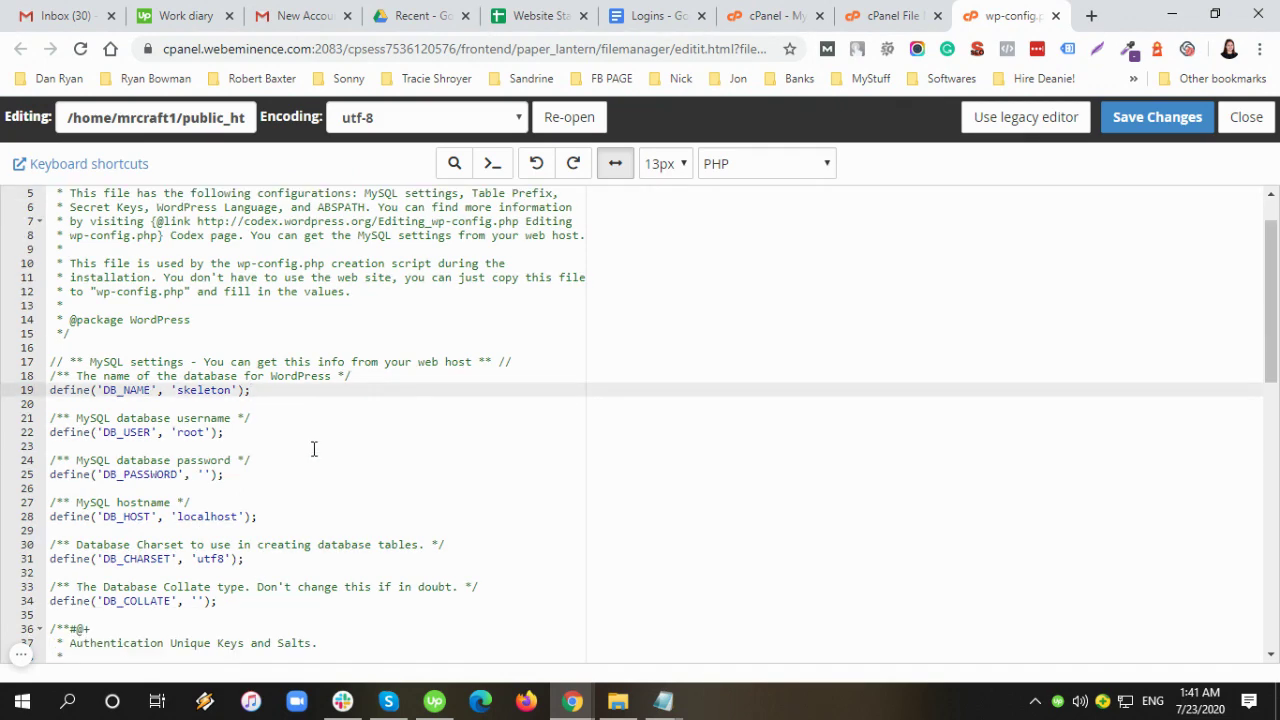
mouse_move(663, 701)
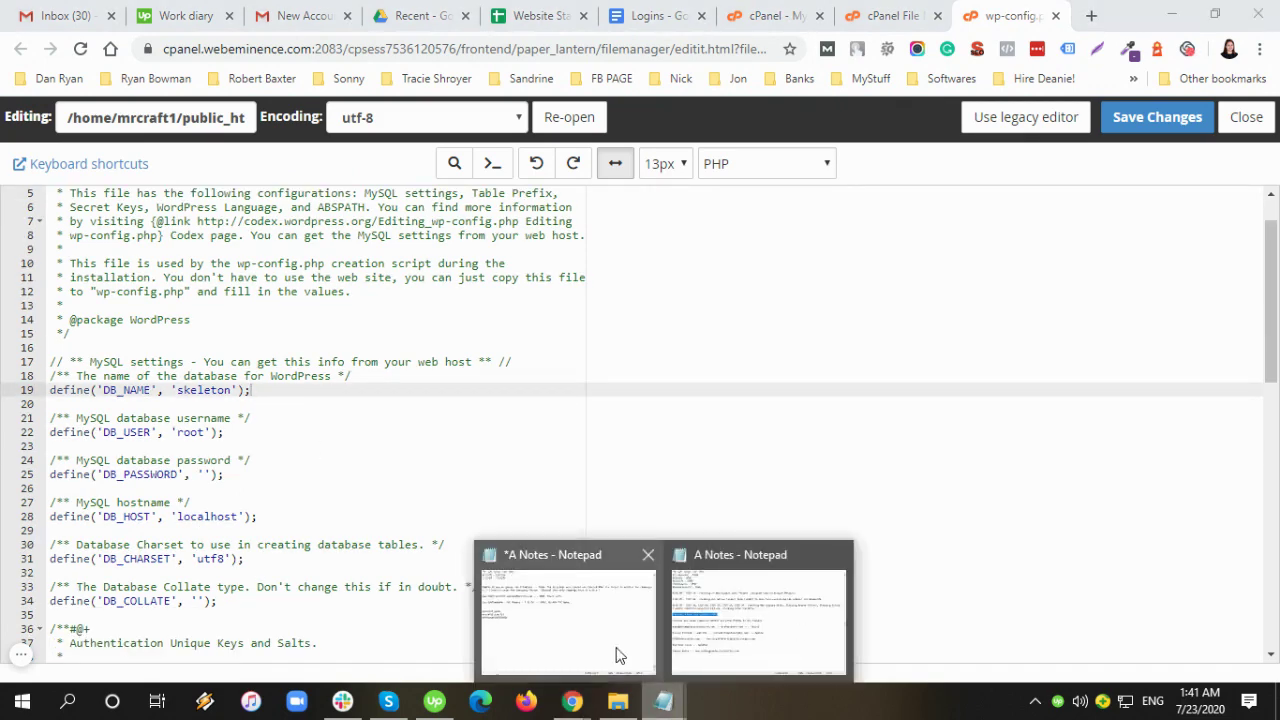
click(620, 640)
drag(201, 290, 311, 287)
key(ctrl+c)
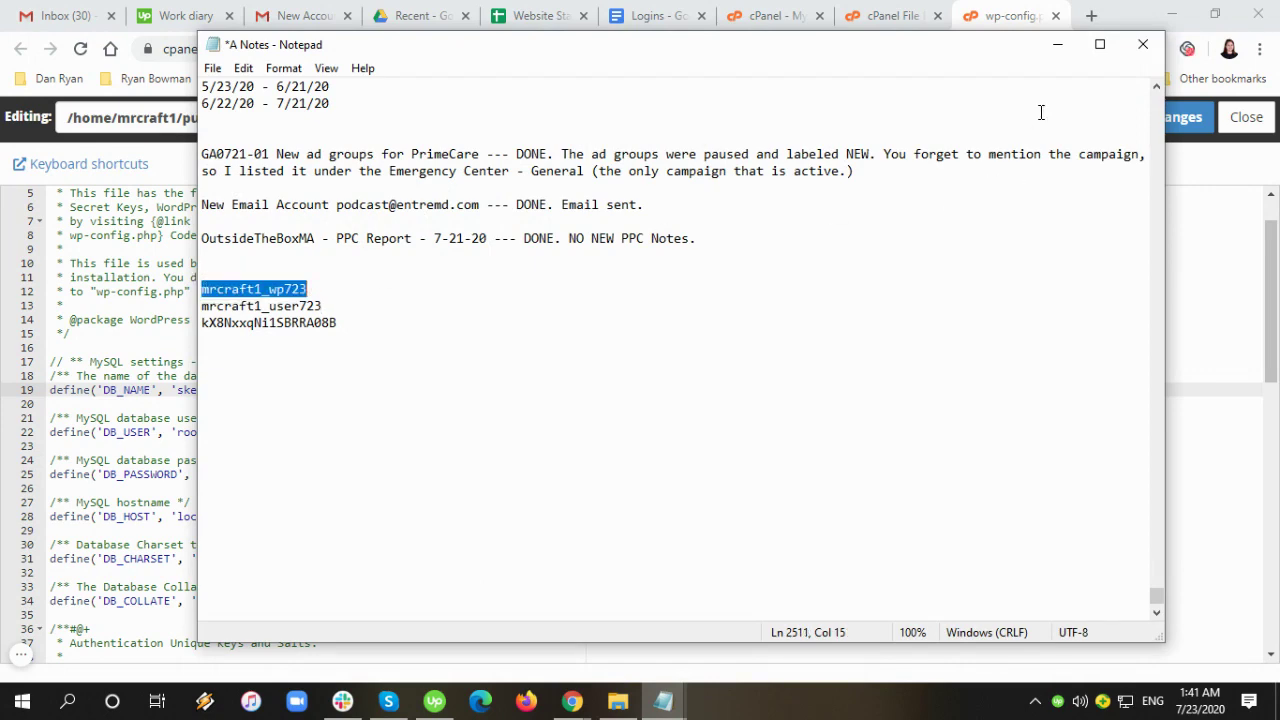
click(1057, 44)
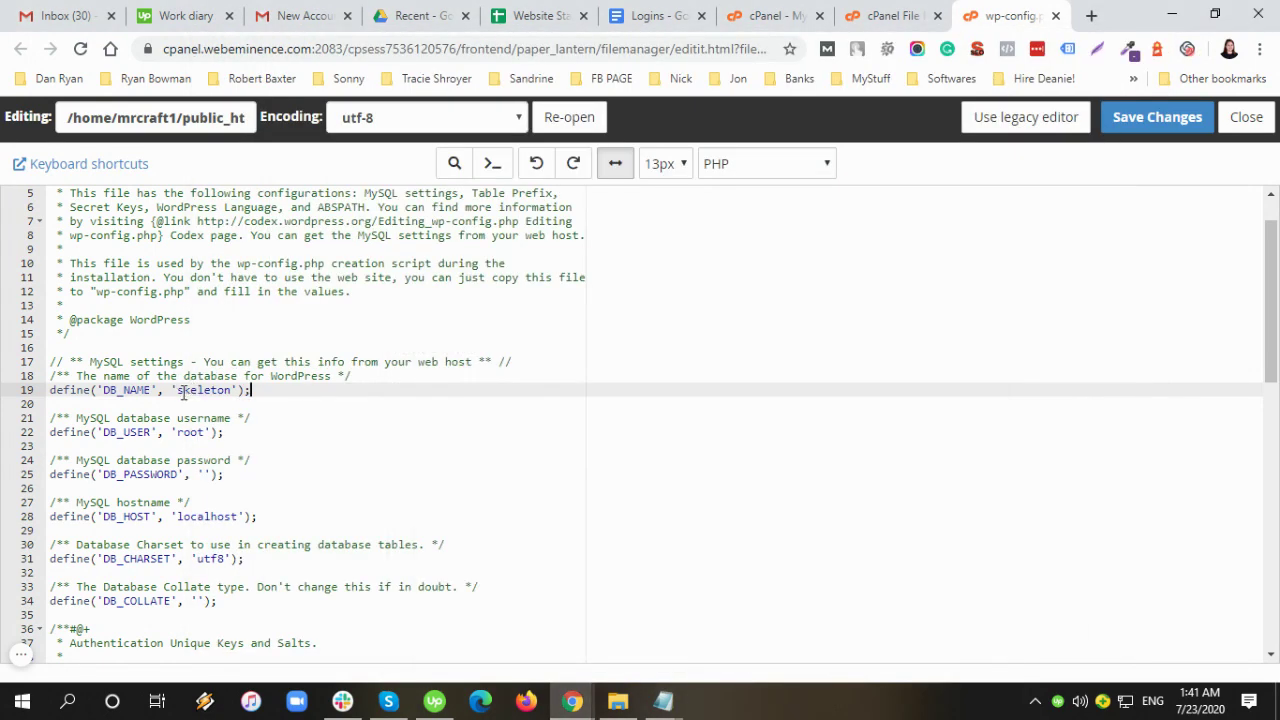
drag(177, 390, 232, 390)
key(ctrl+v)
Step: Replace the DB_USER value root with mrcraft1_user723
click(200, 432)
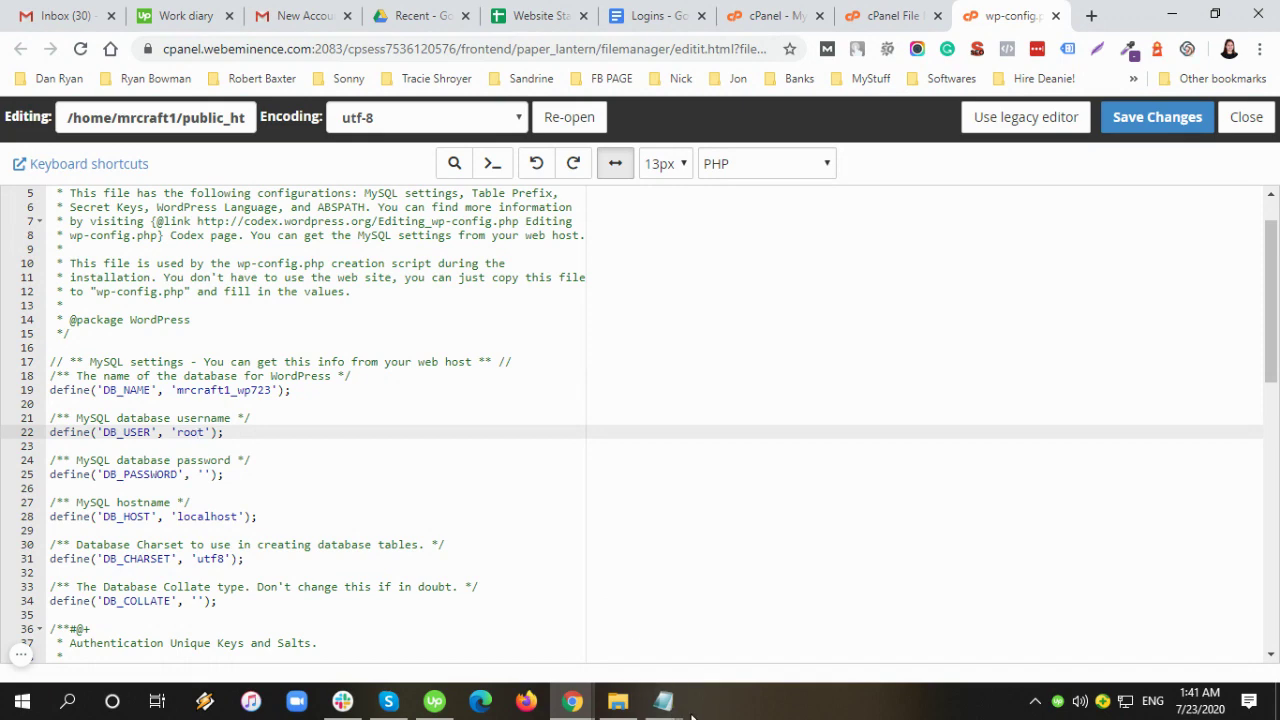
click(663, 701)
click(745, 620)
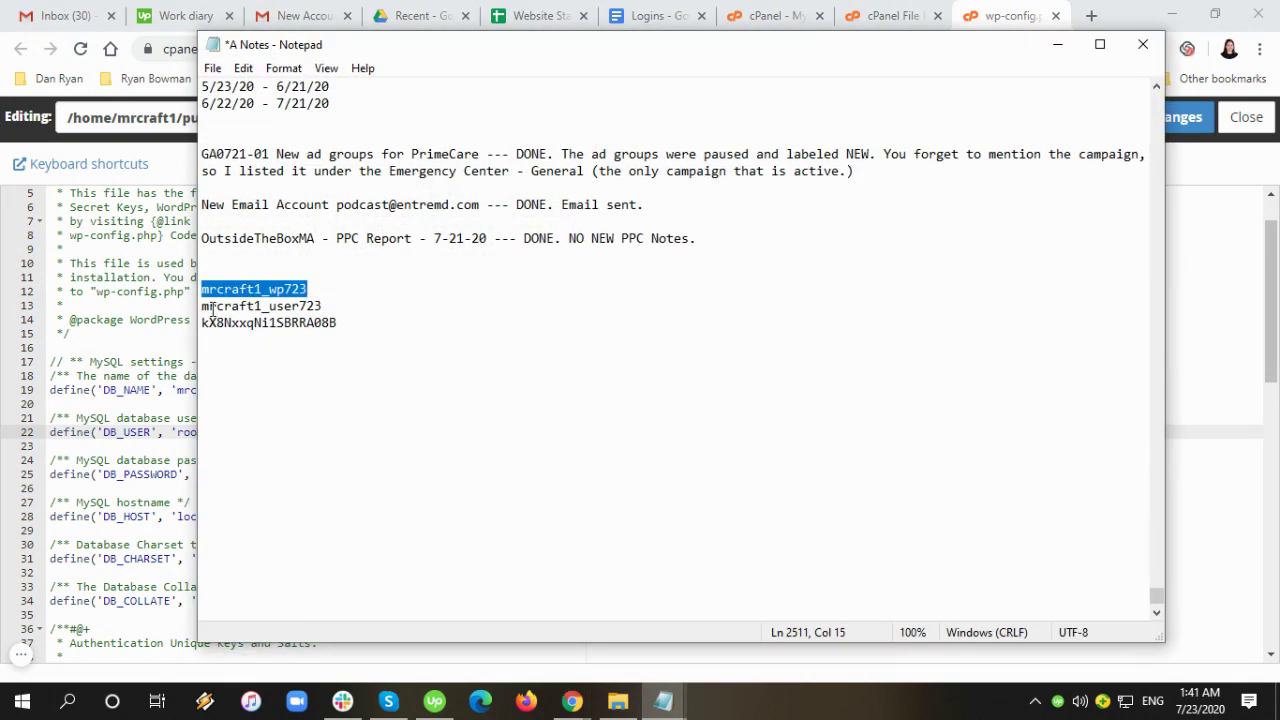
drag(203, 306, 323, 306)
key(ctrl+c)
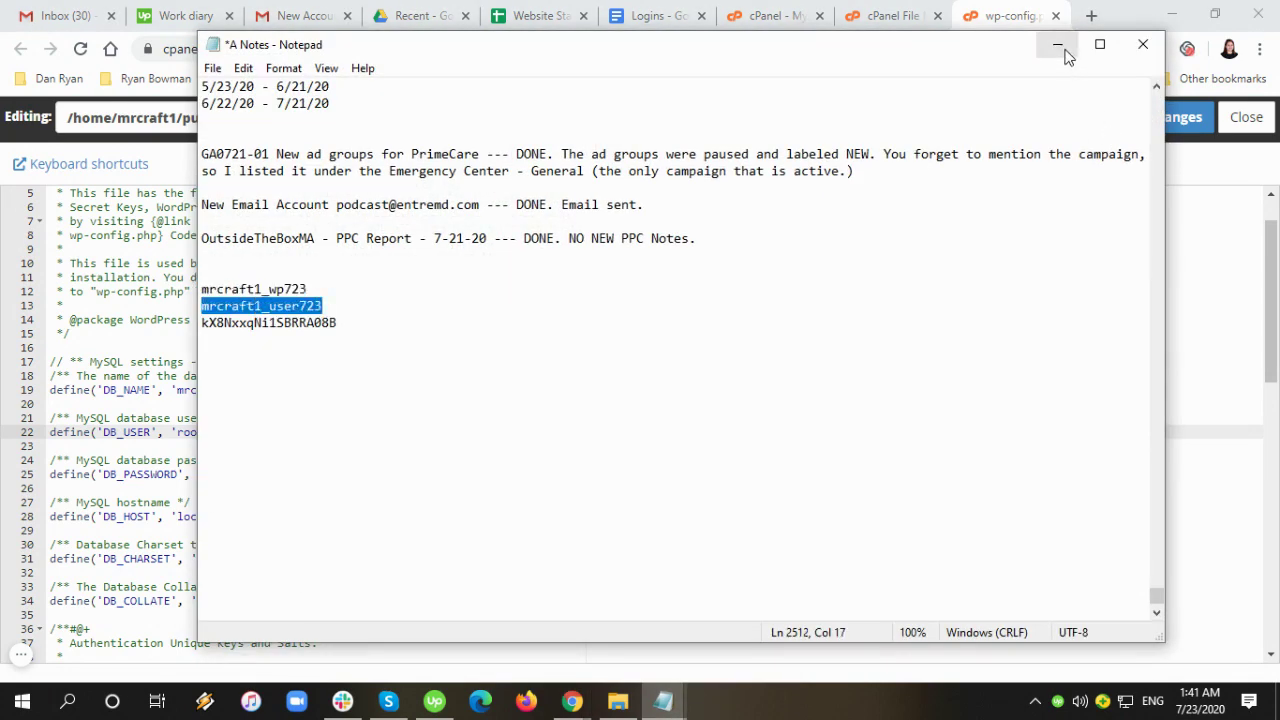
click(1057, 44)
drag(178, 432, 201, 432)
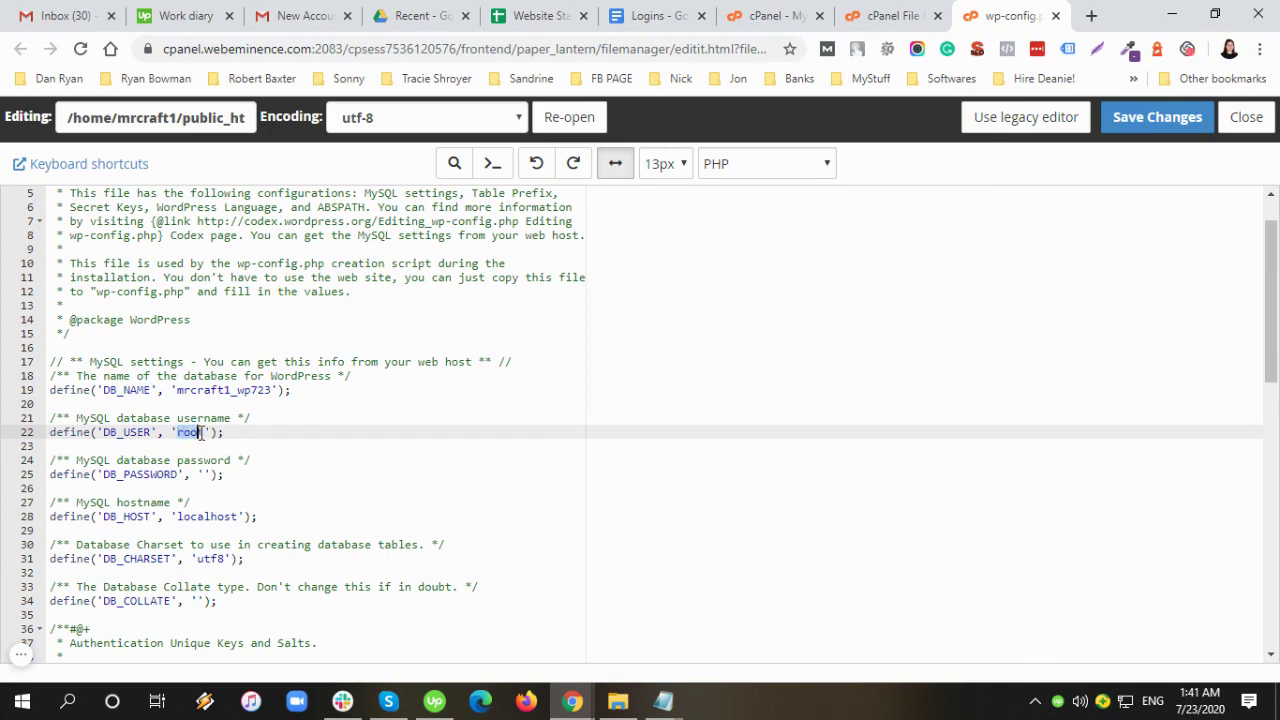
key(ctrl+v)
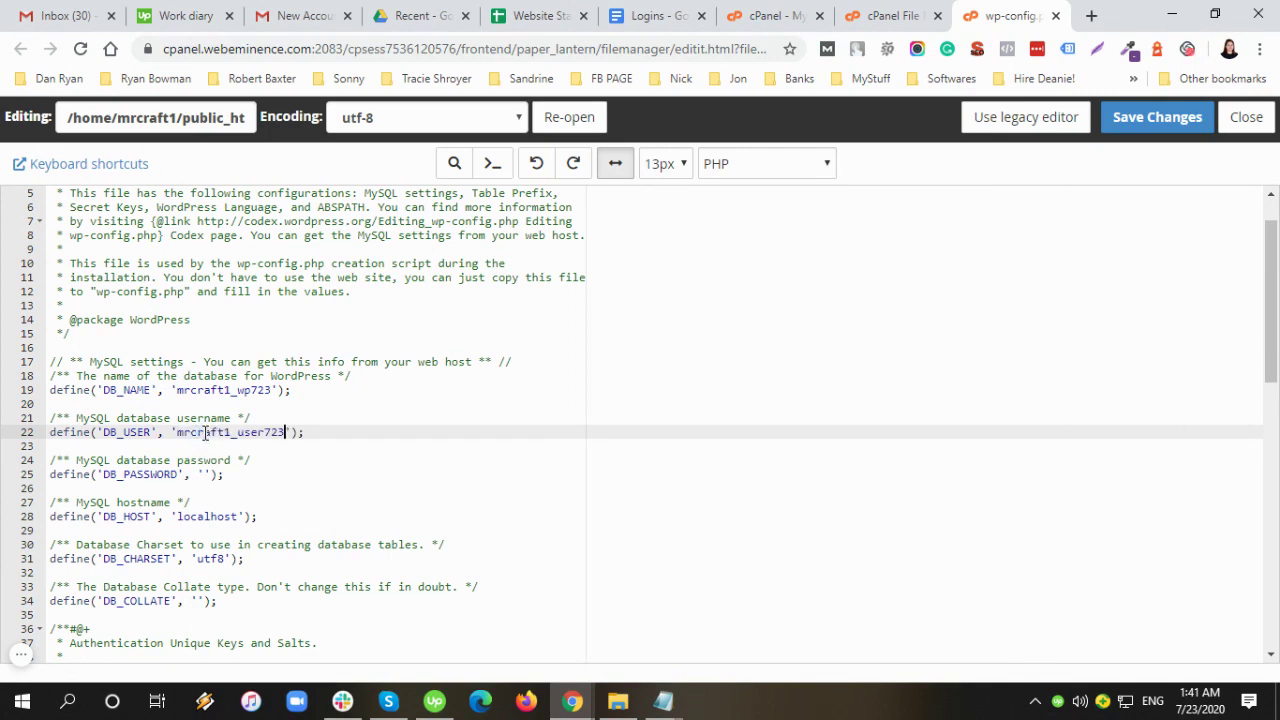
Step: Paste the generated password into DB_PASSWORD, then save and close wp-config.php
click(205, 474)
mouse_move(657, 708)
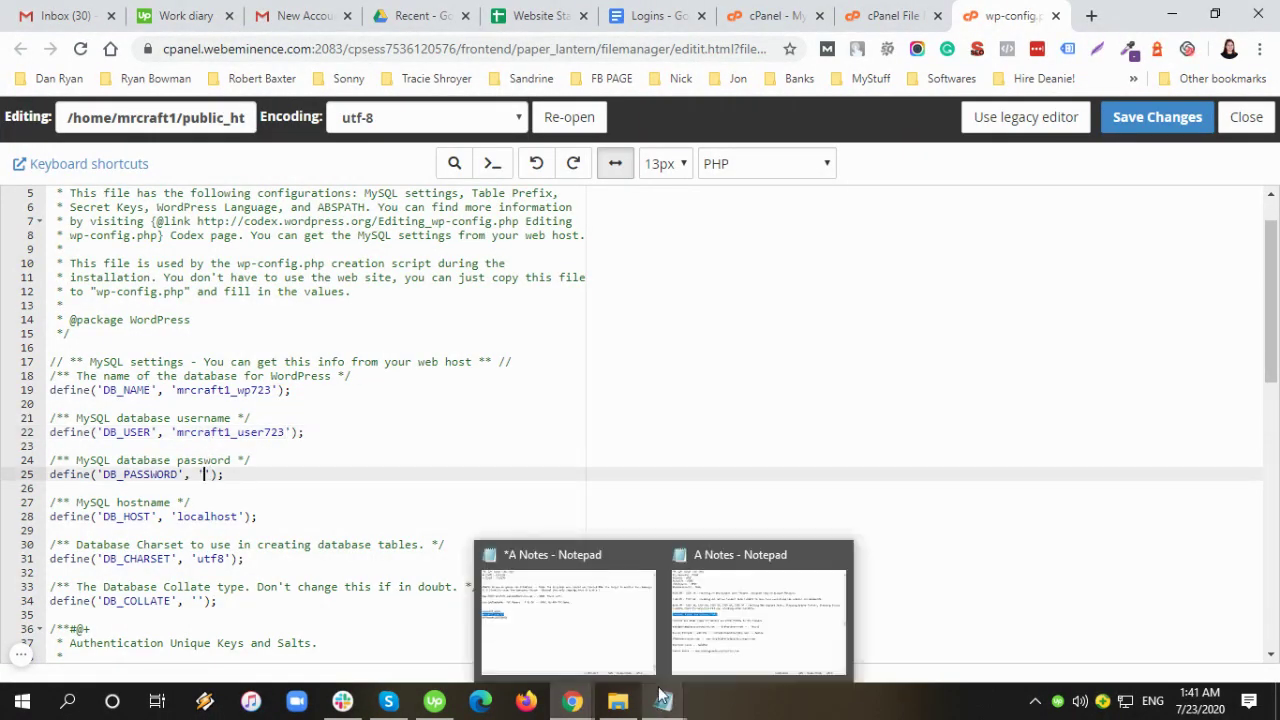
click(760, 640)
click(203, 323)
drag(203, 323, 372, 326)
key(ctrl+c)
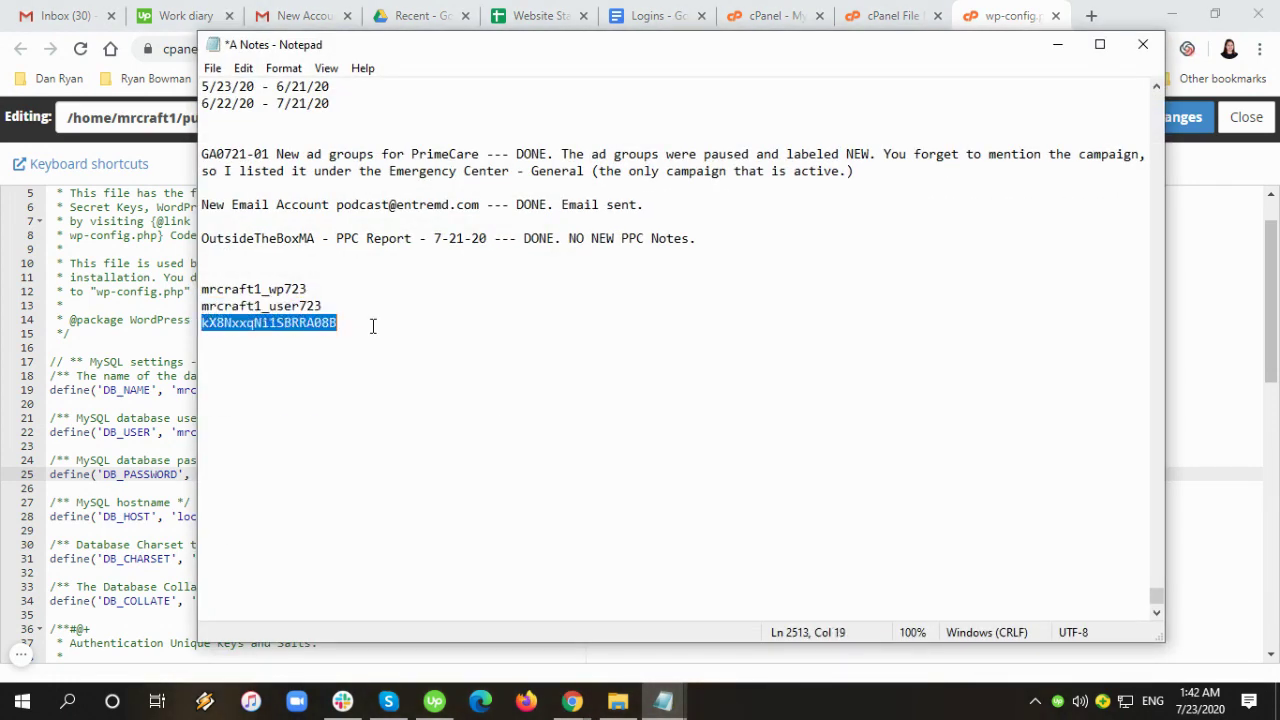
click(363, 359)
click(1057, 44)
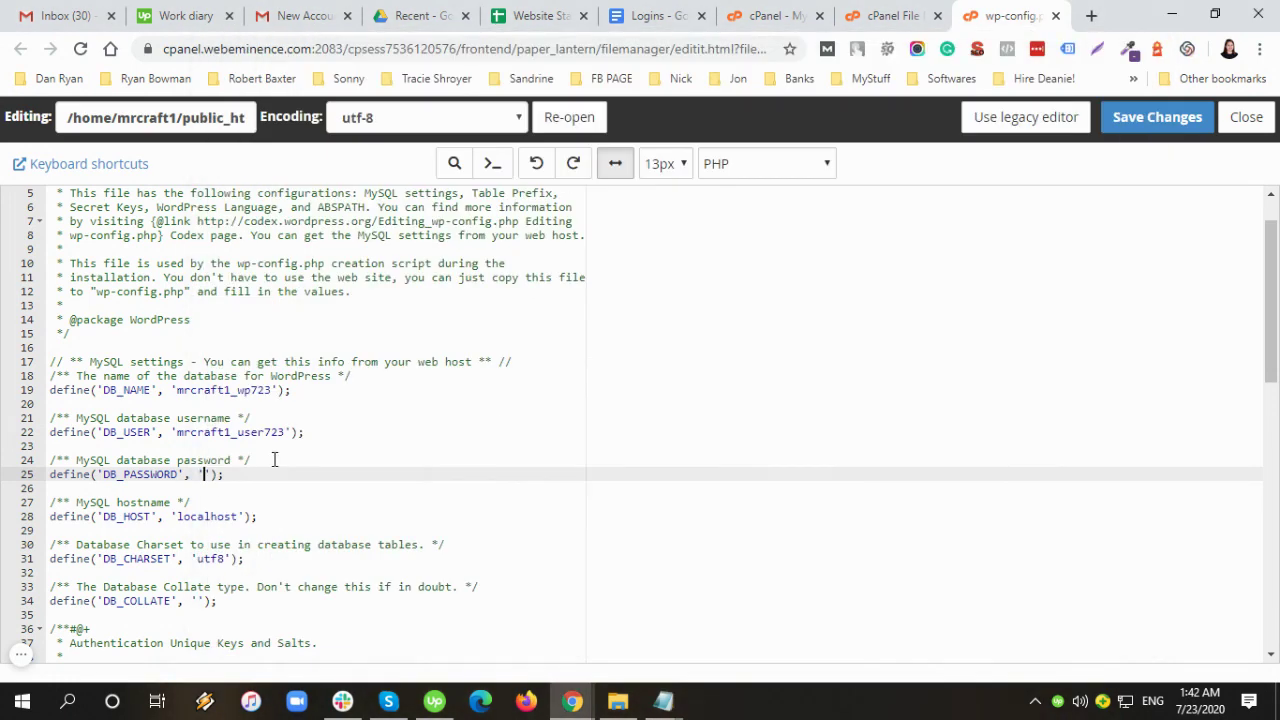
key(ctrl+v)
click(1162, 121)
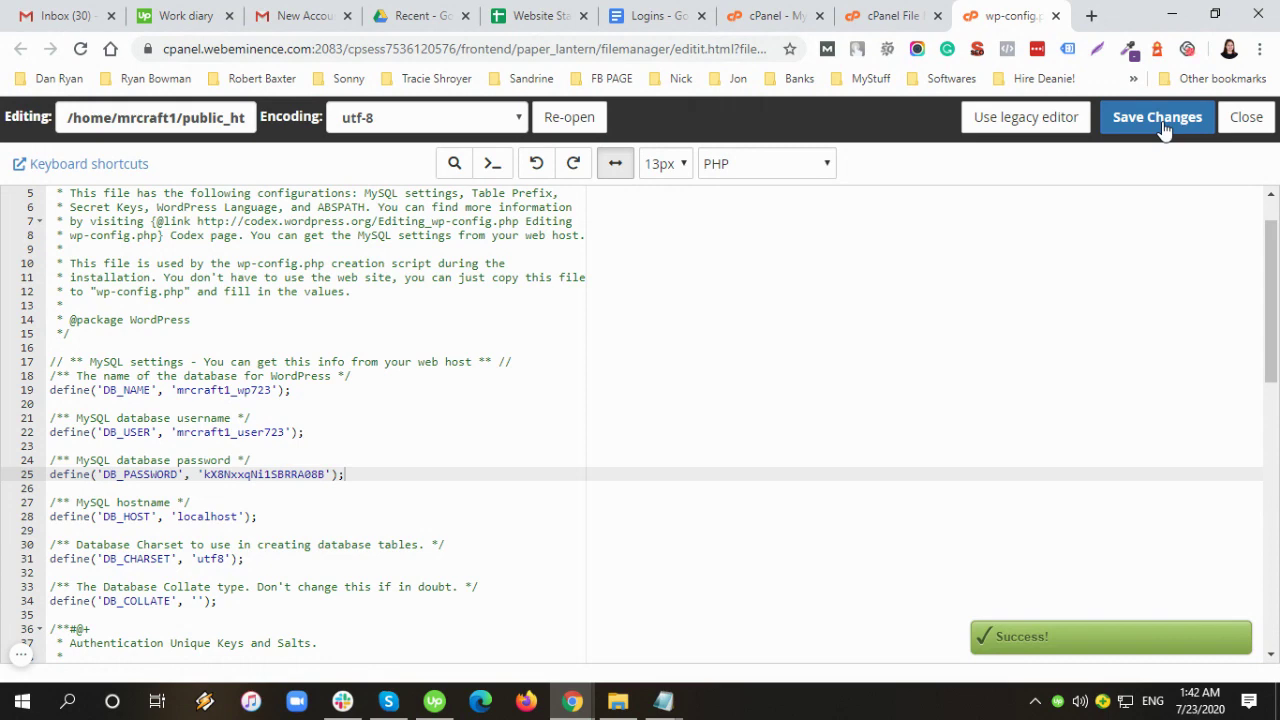
click(1250, 130)
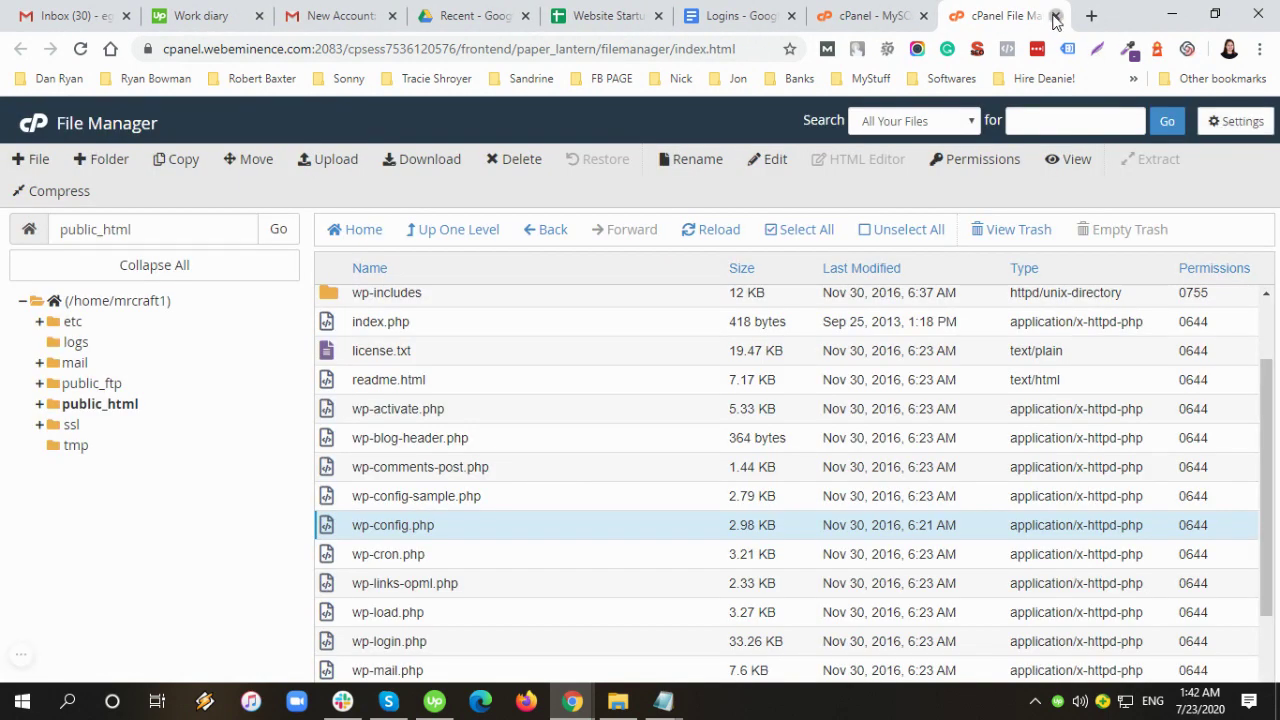
Step: Close the File Manager tab and load the server's 72.52.157.175 address in a new tab
click(1055, 16)
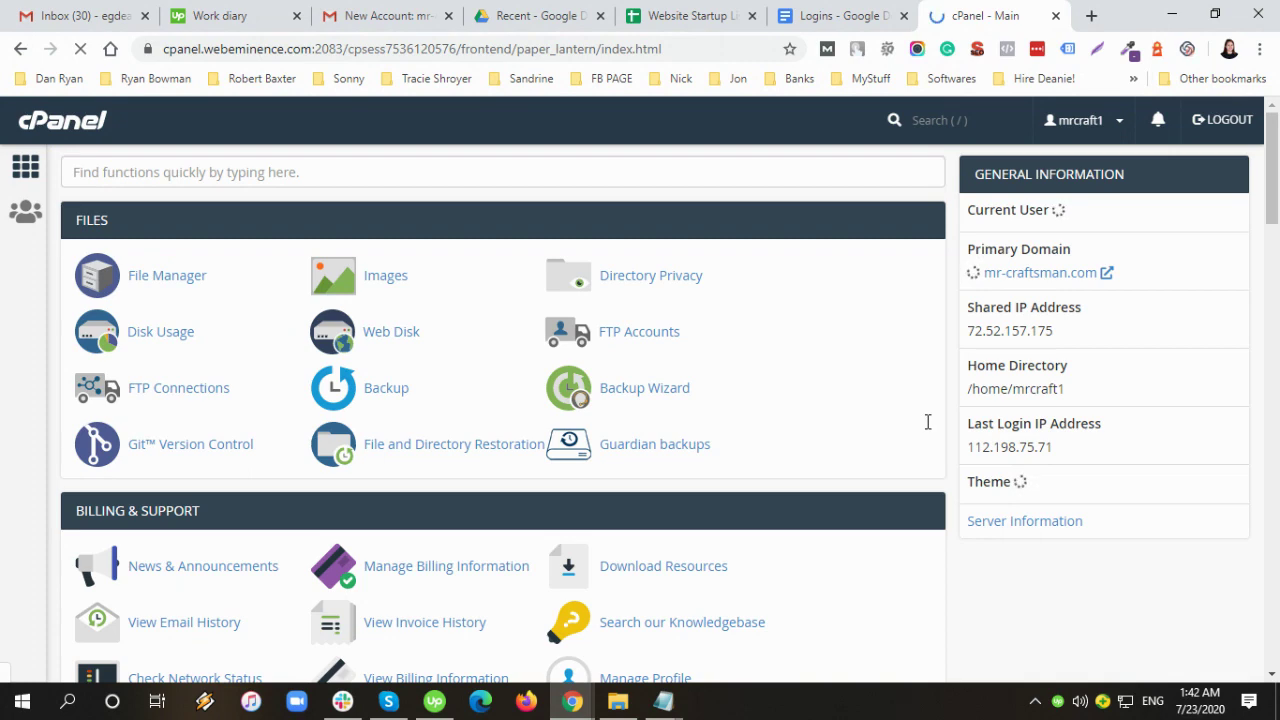
click(1092, 17)
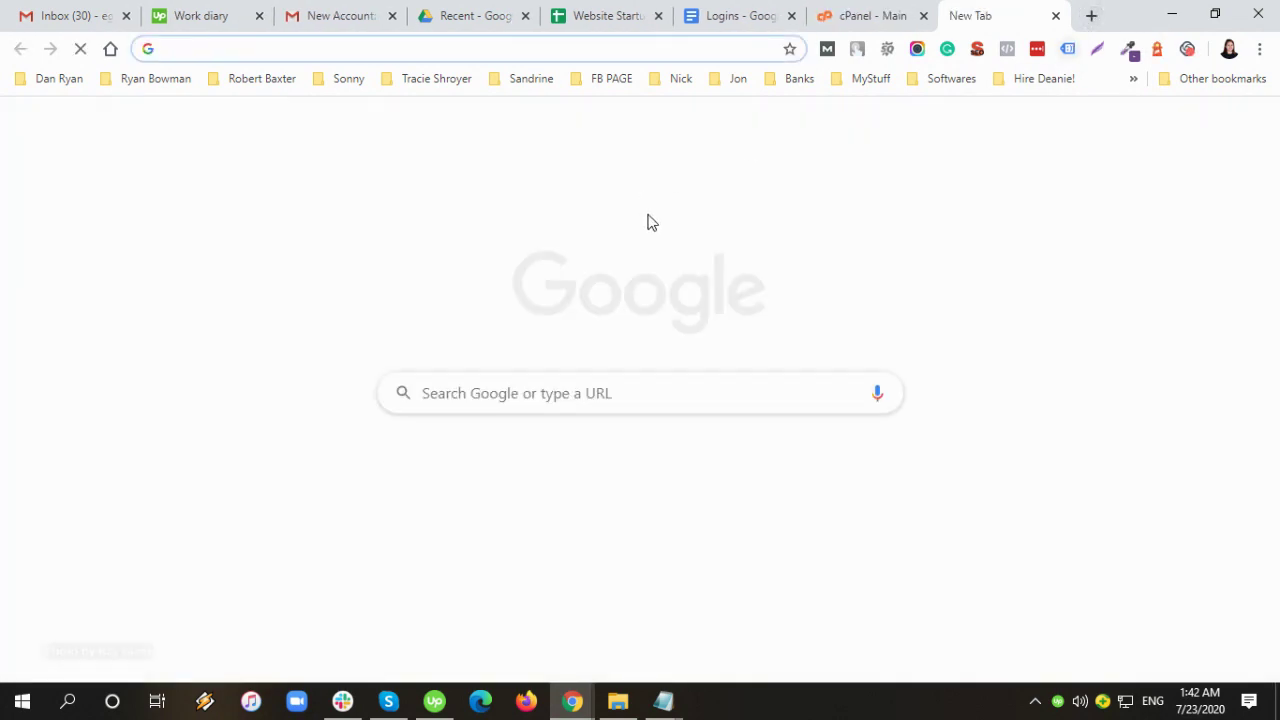
text(7)
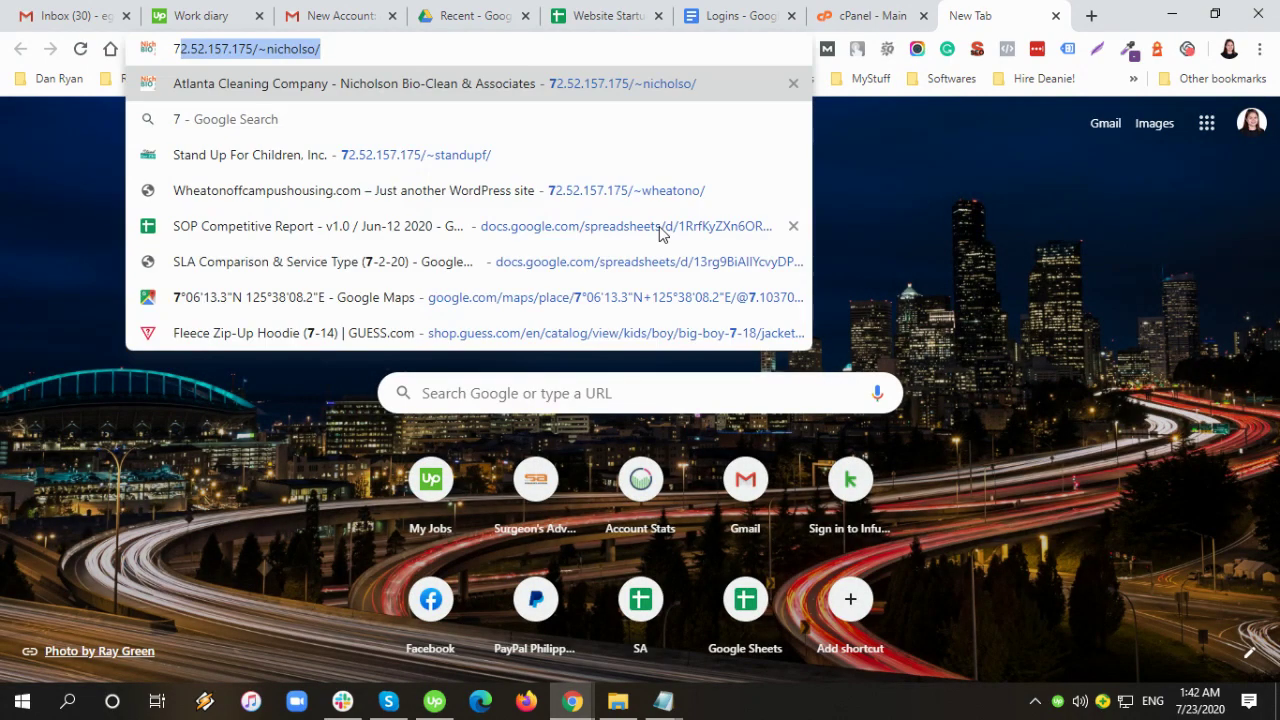
text(2)
key(Right)
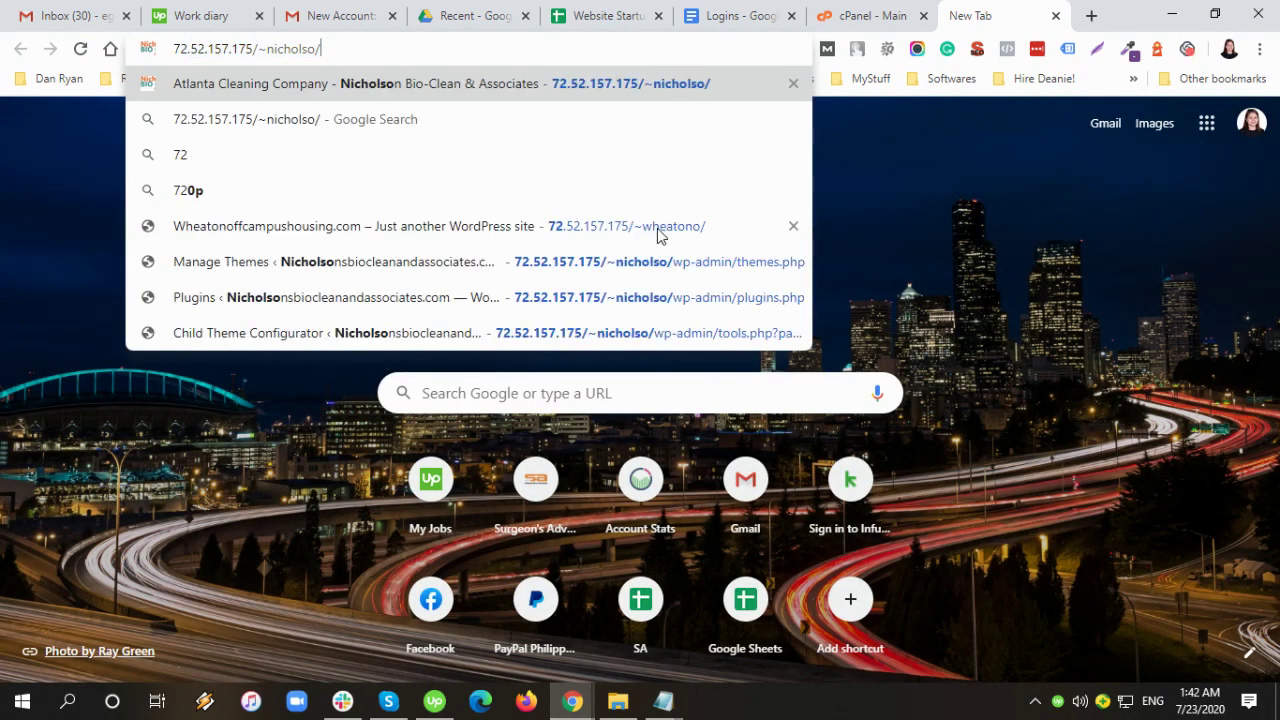
key(Return)
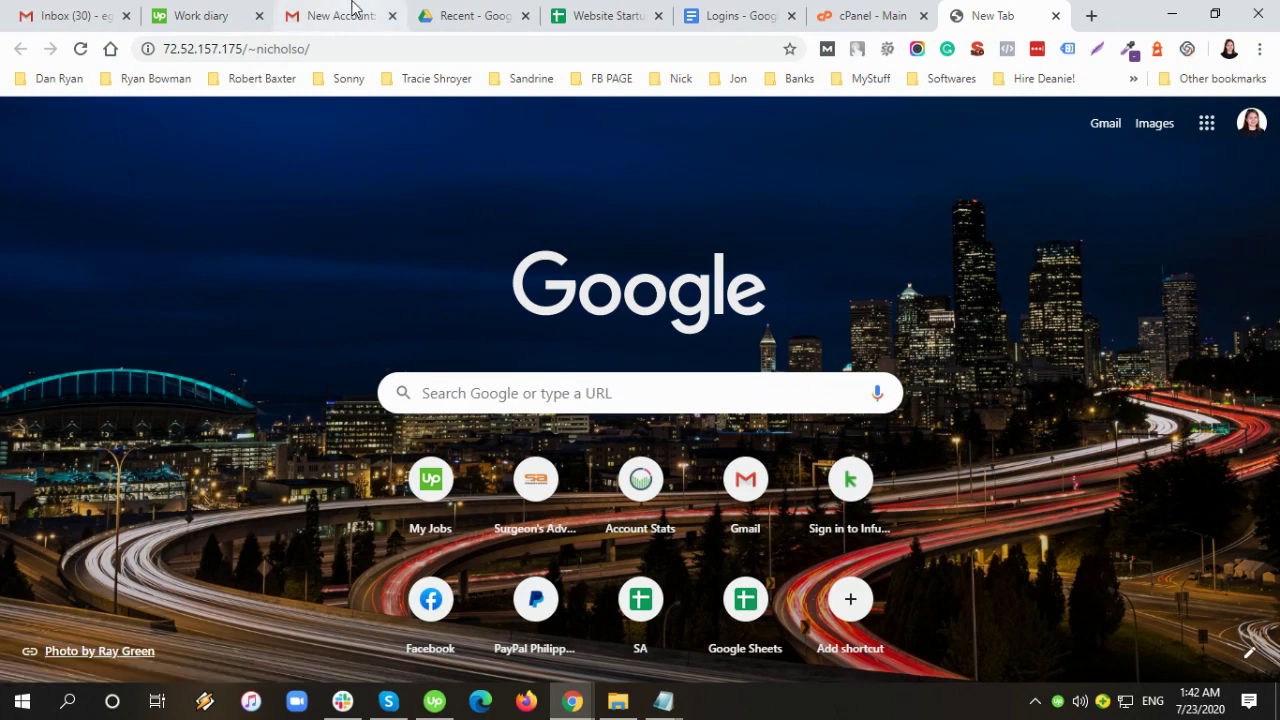
click(384, 10)
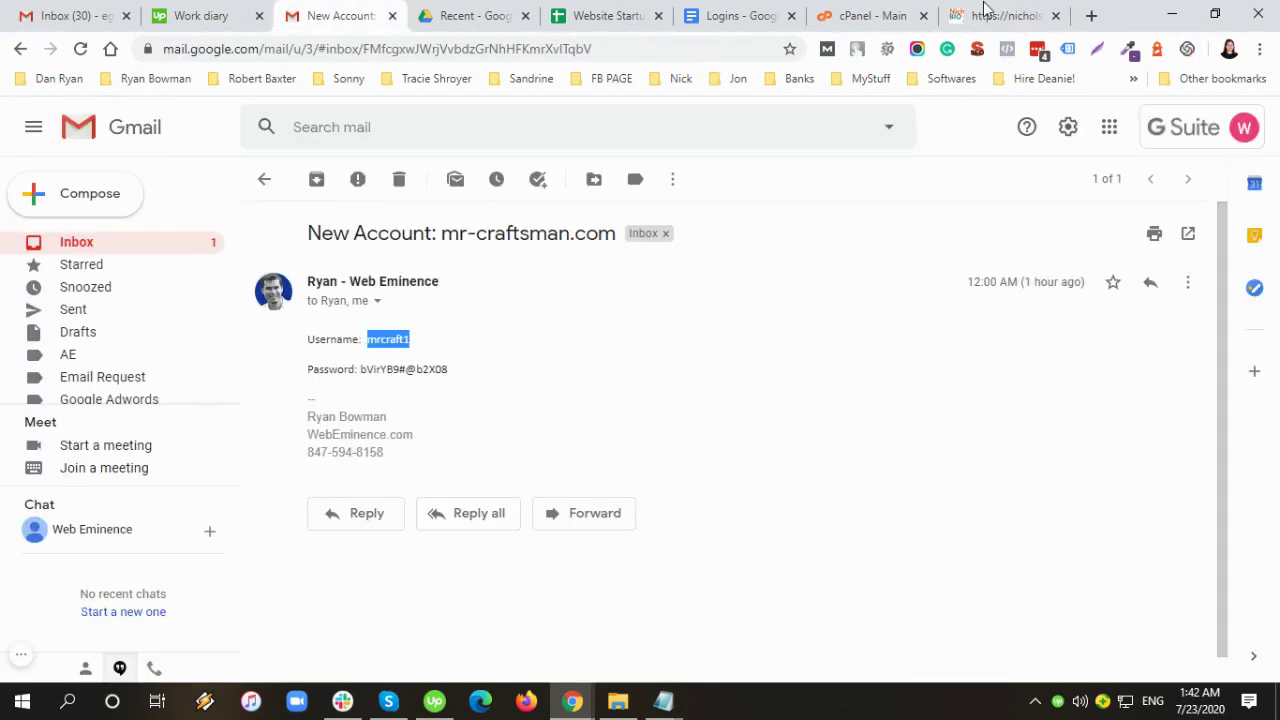
click(985, 8)
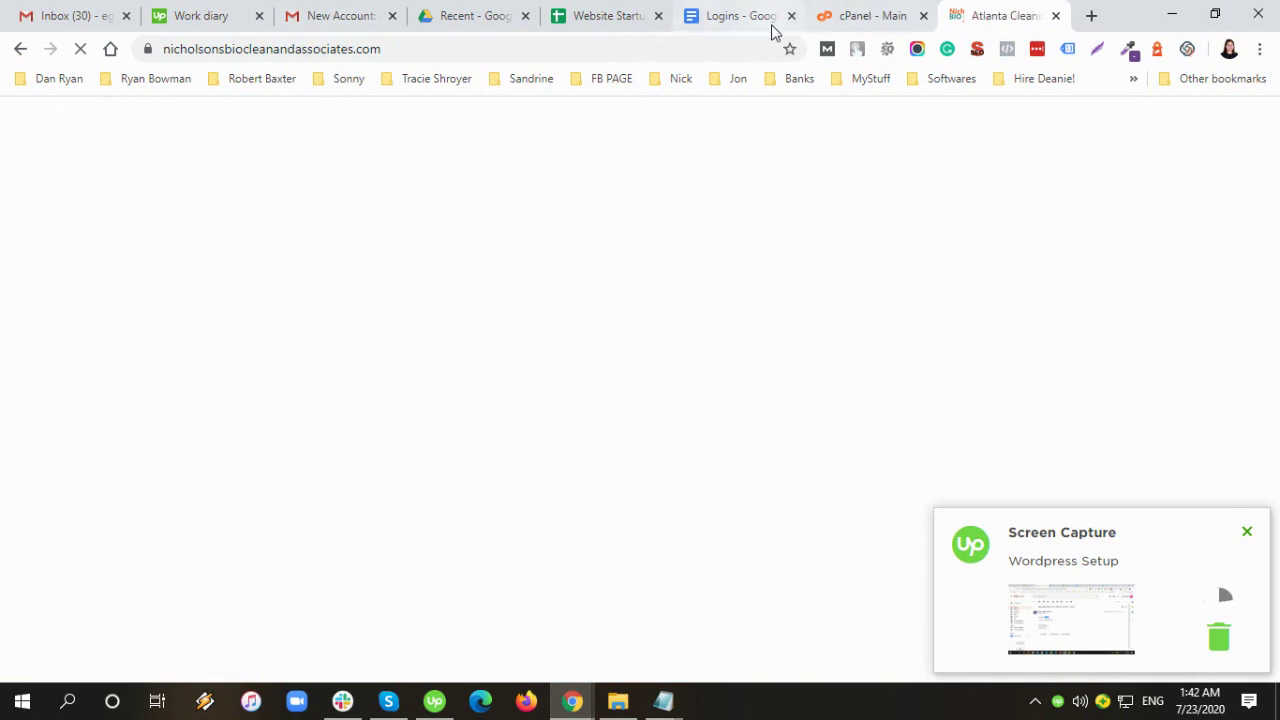
Step: Load the ~tandtacc site on that server and select its folder name in the address
click(641, 52)
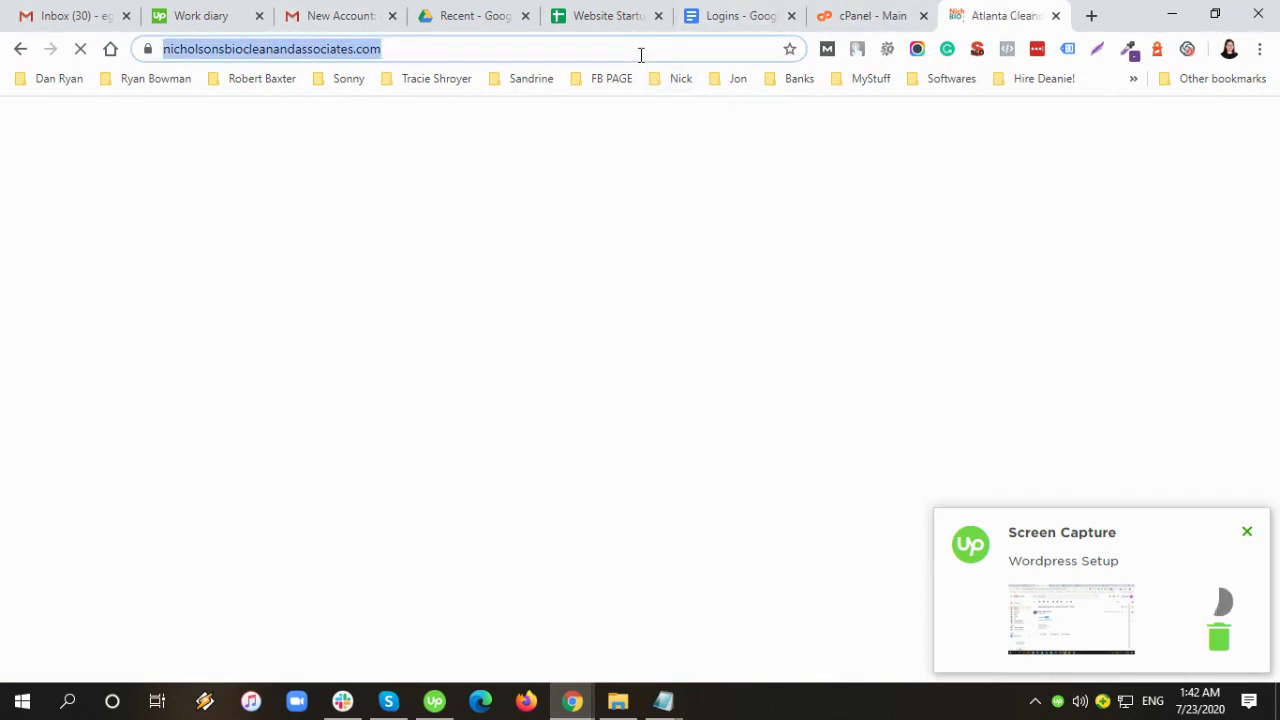
text(72)
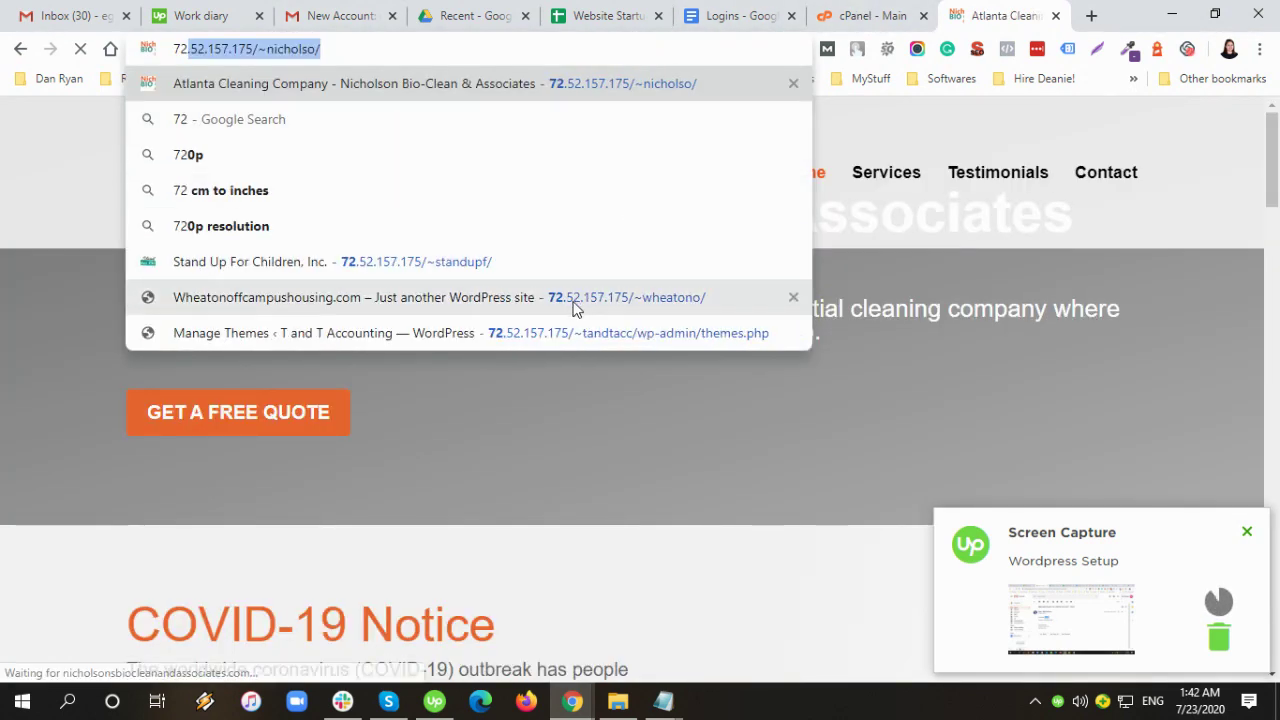
click(568, 338)
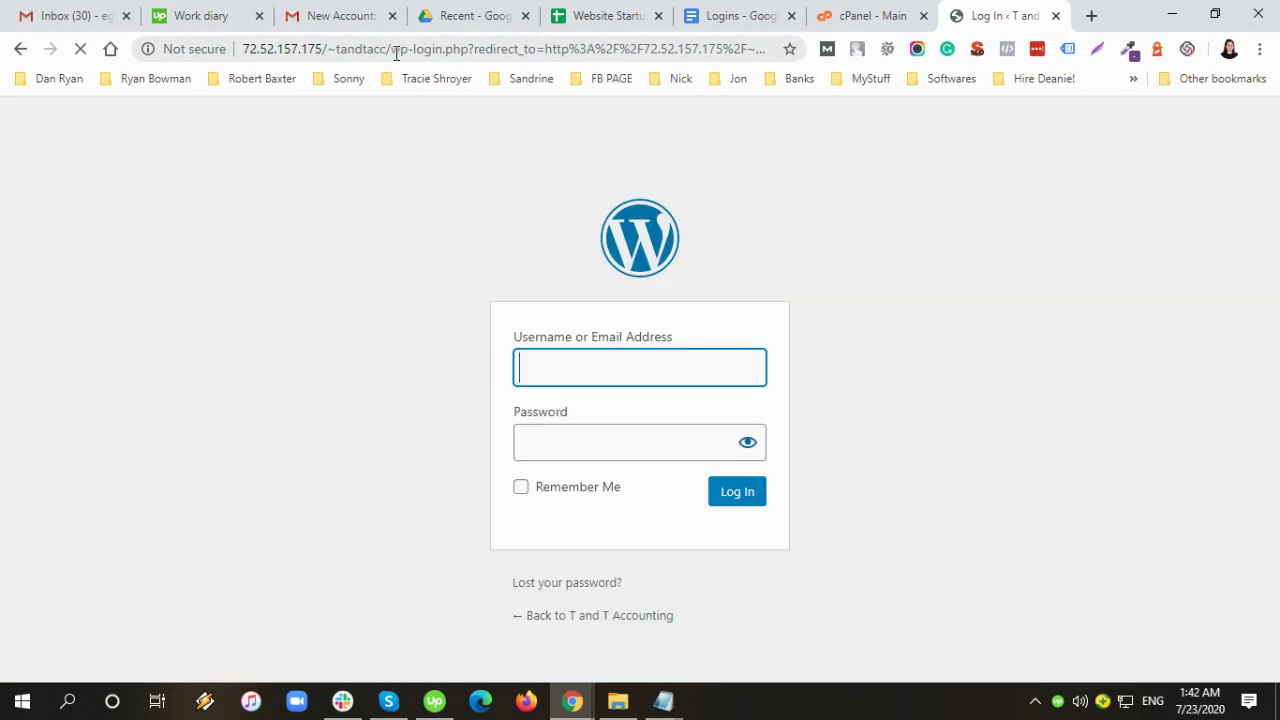
drag(396, 52, 880, 197)
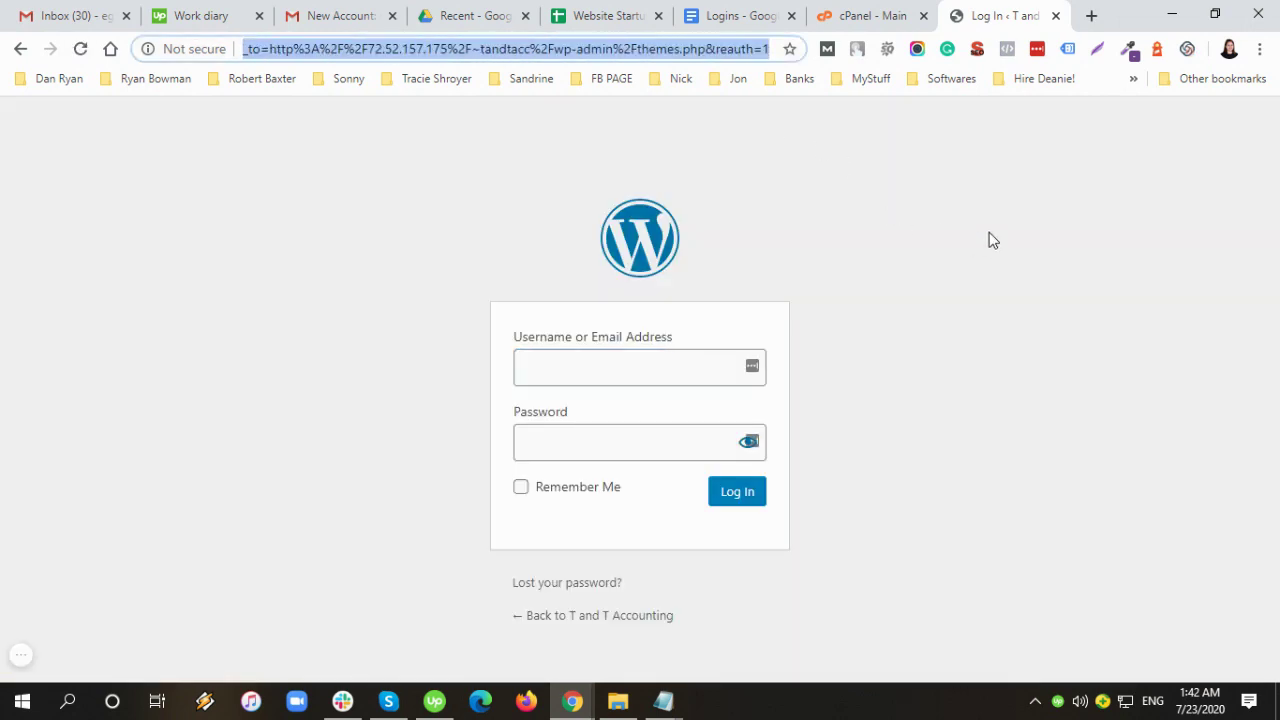
key(BackSpace)
key(Return)
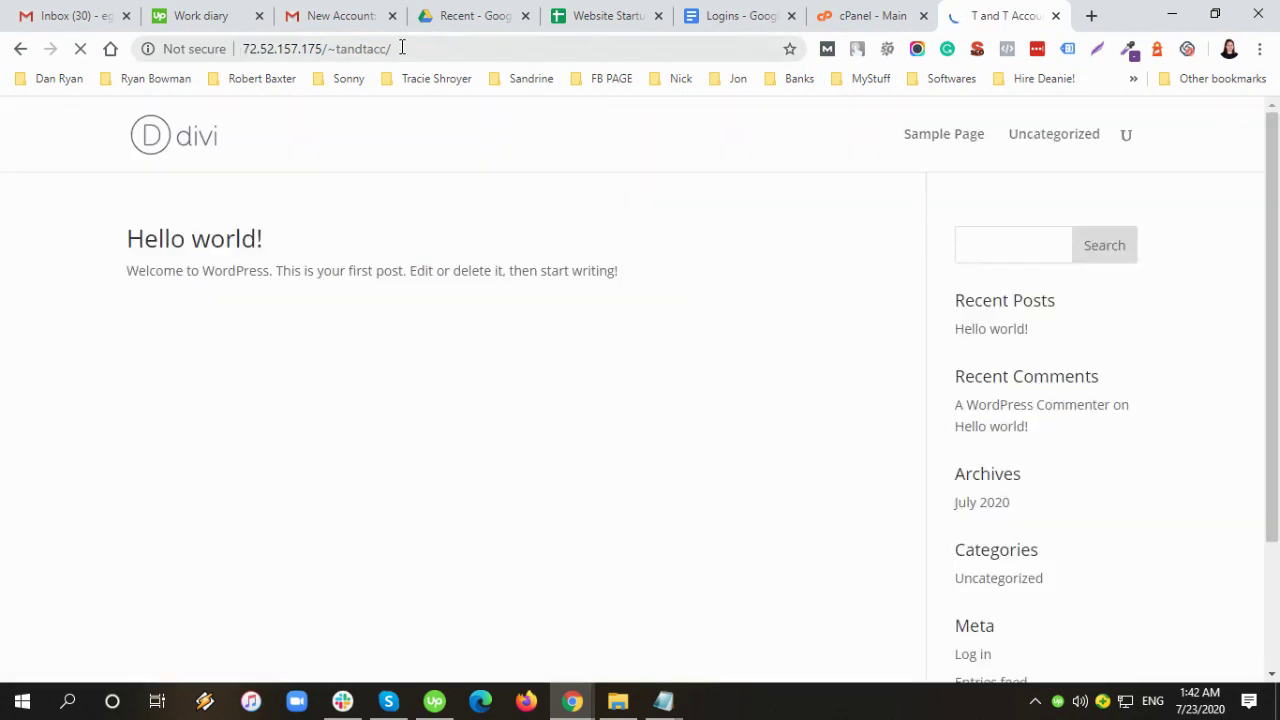
click(400, 48)
click(338, 50)
drag(338, 50, 390, 53)
Step: Load 72.52.157.175/~mrcraft1/ to reach install.php and pick English (United States)
text(mrcraft1)
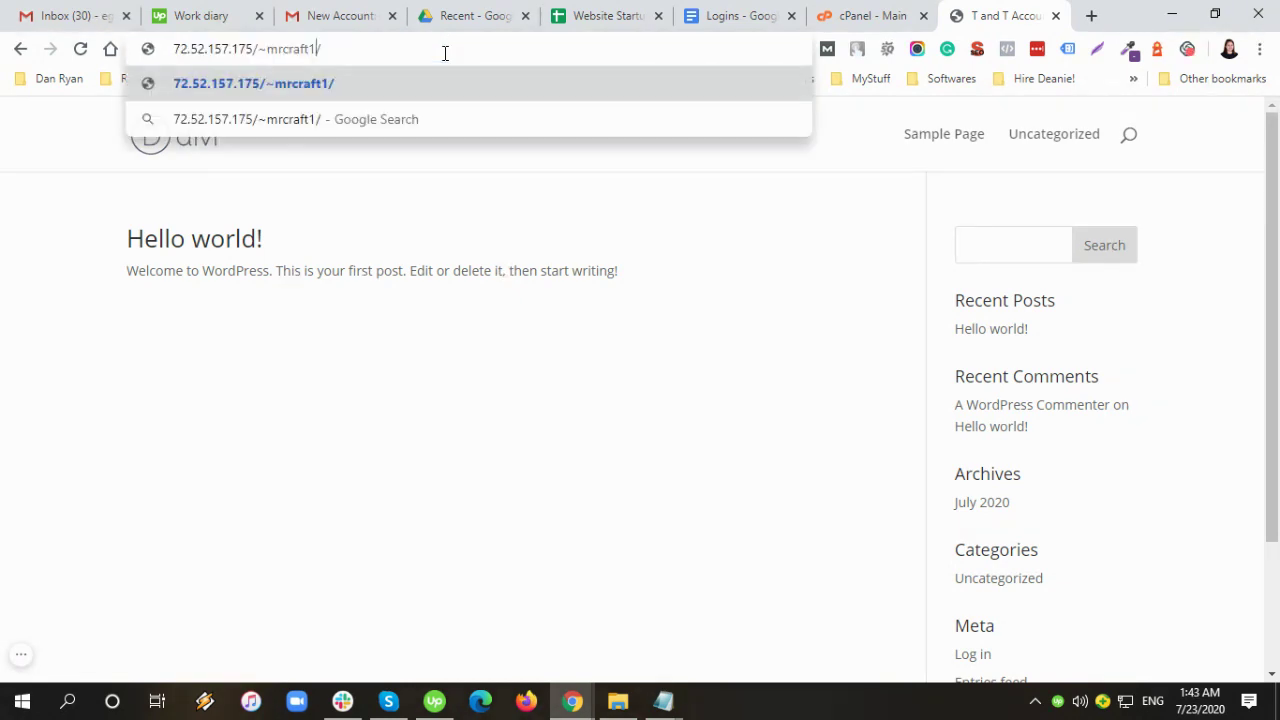
key(Return)
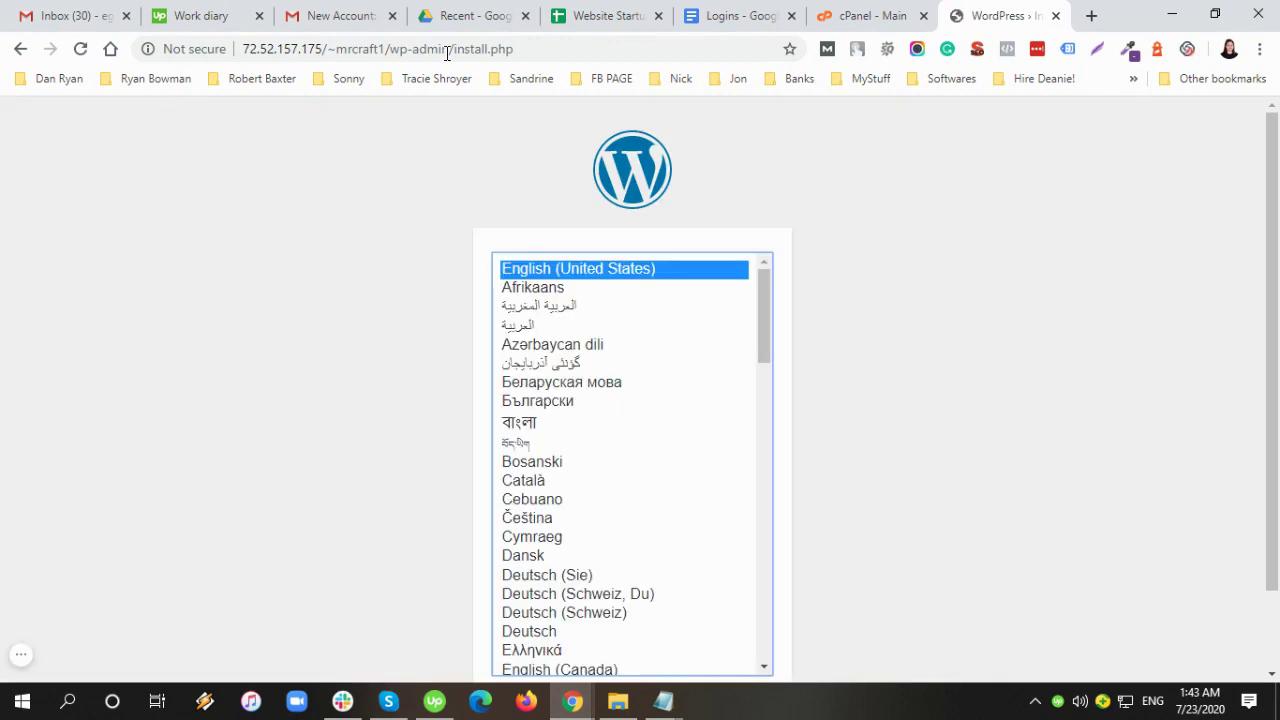
drag(244, 49, 394, 55)
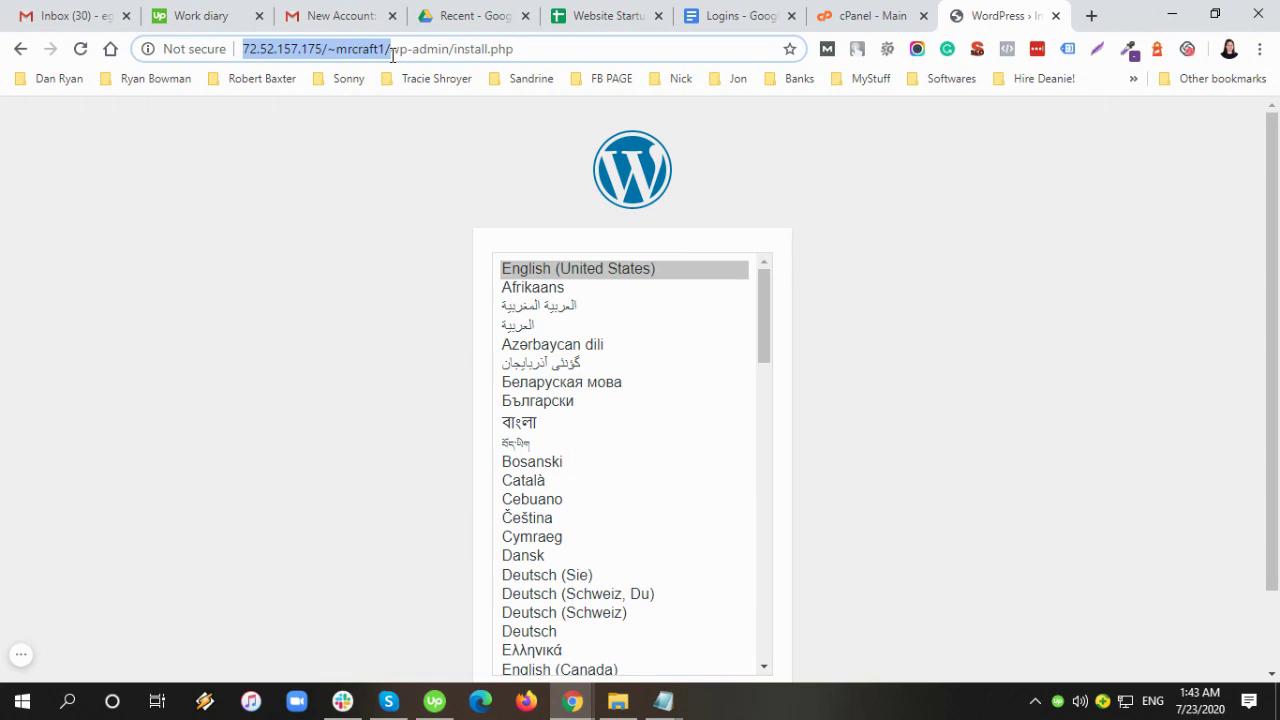
click(313, 50)
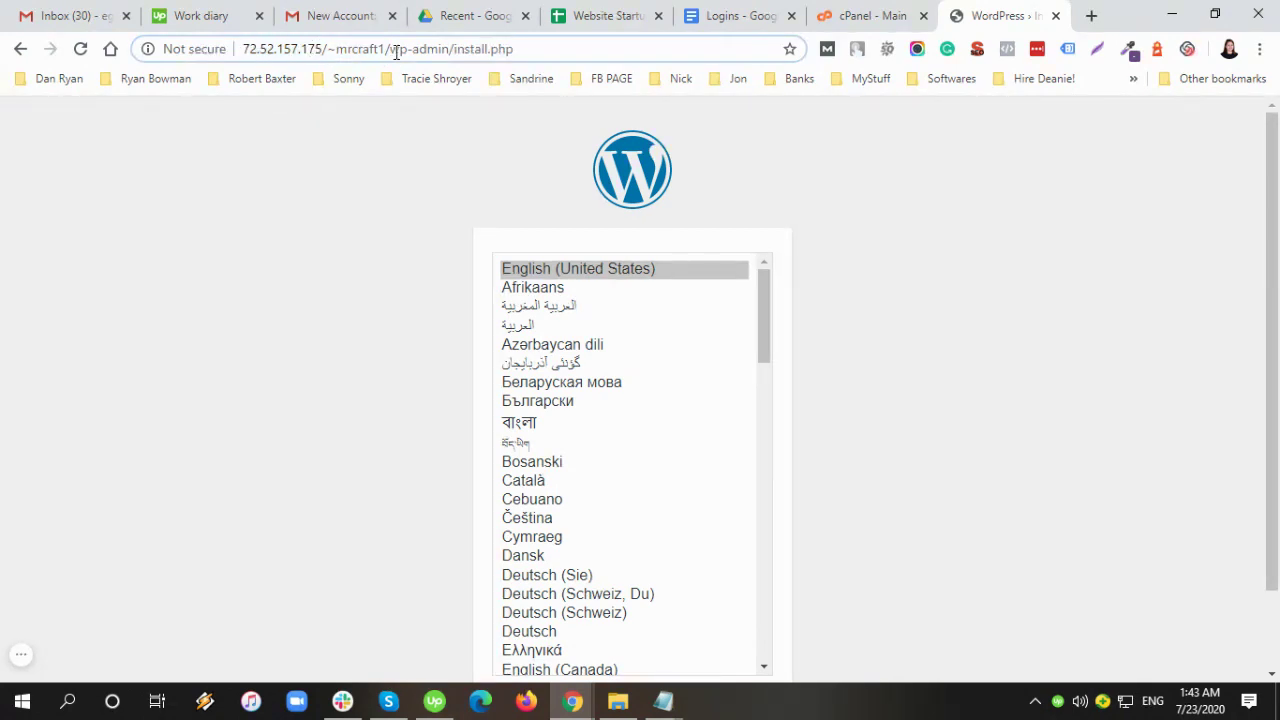
click(527, 52)
scroll(1060, 486, down, 1)
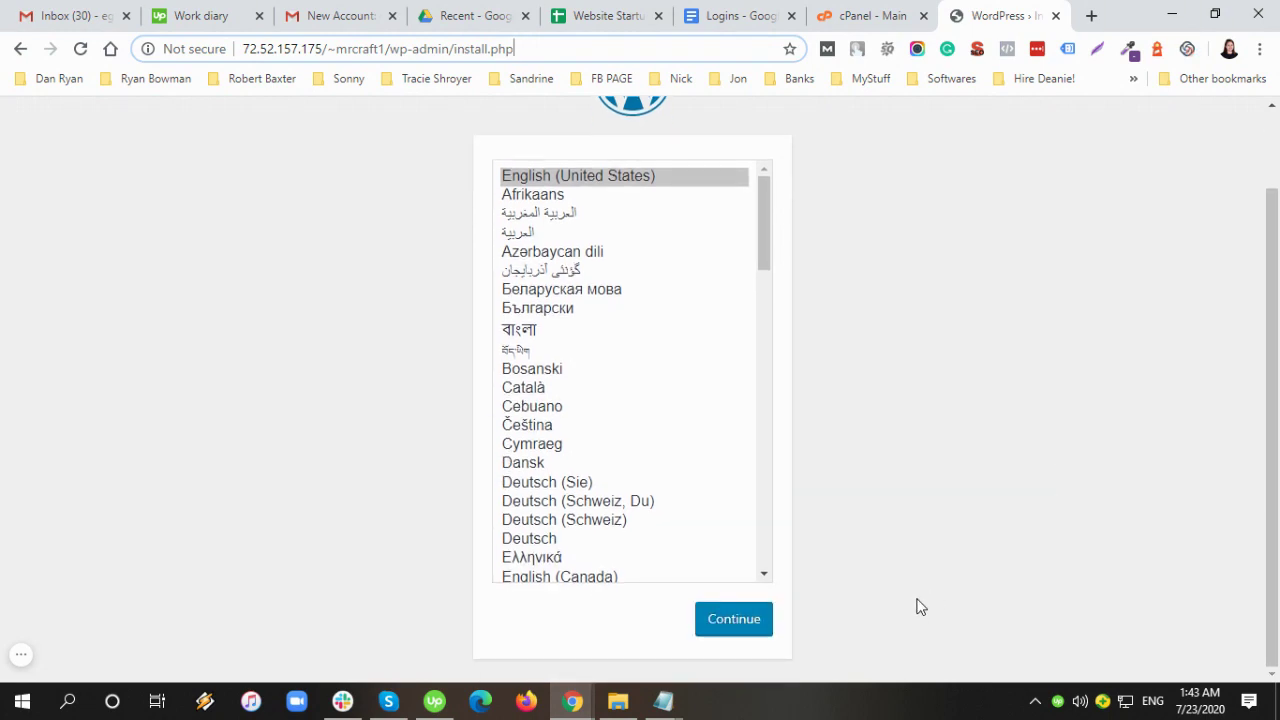
scroll(918, 606, up, 1)
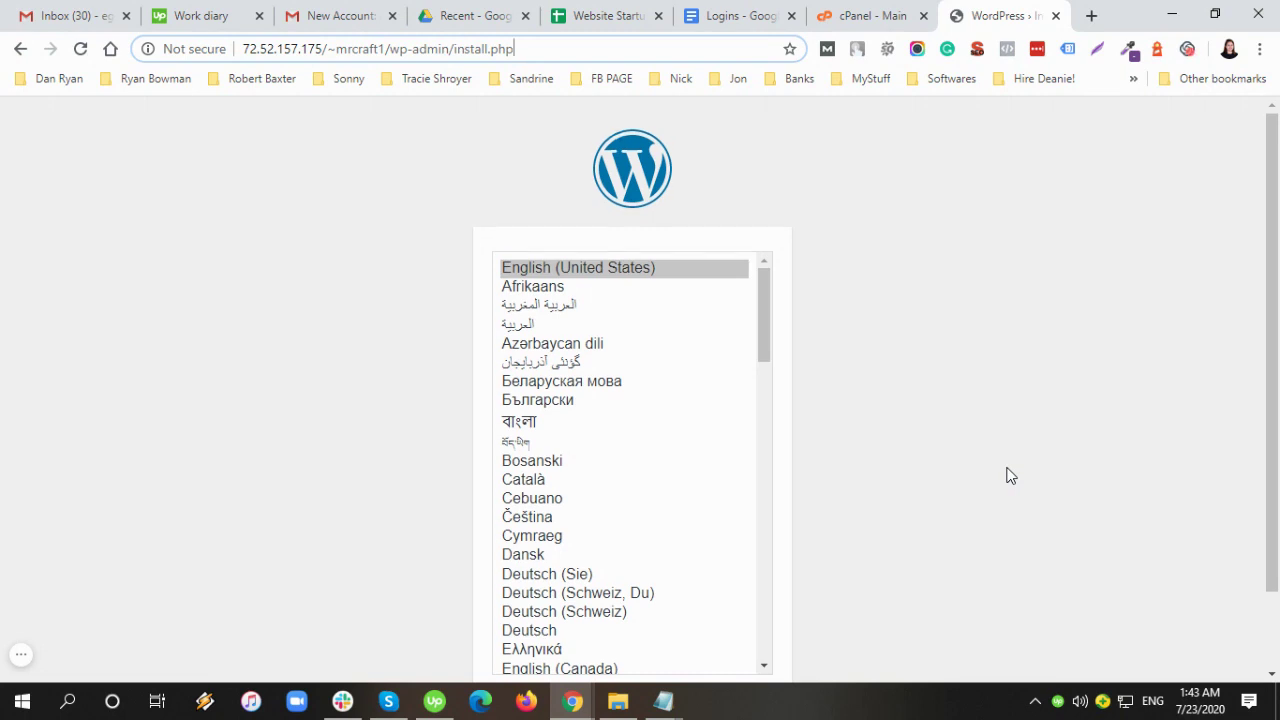
scroll(1008, 475, down, 1)
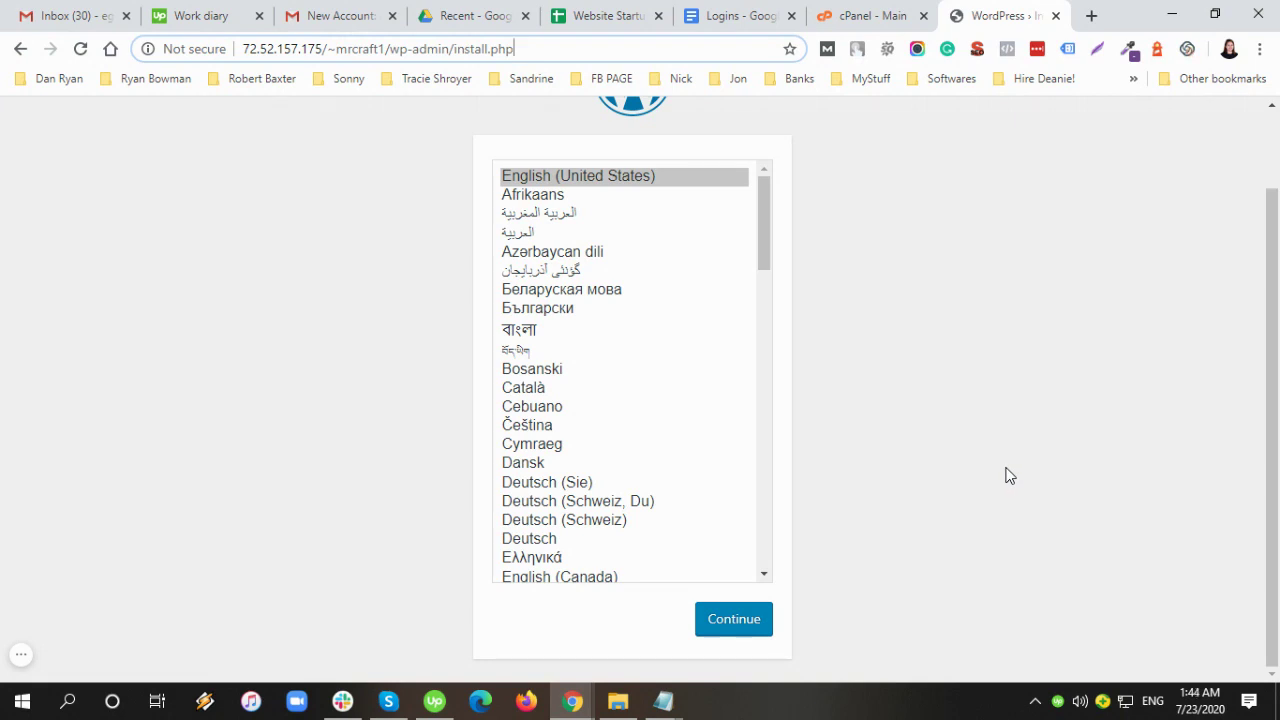
click(642, 176)
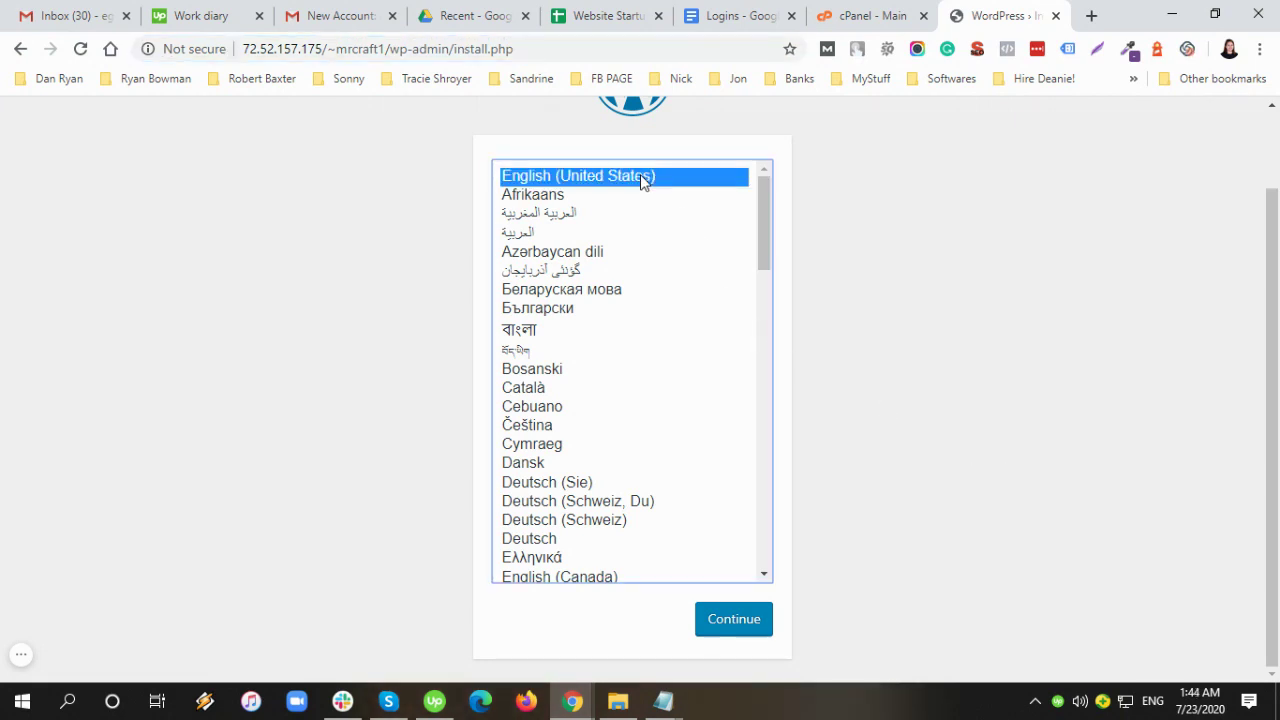
Step: Continue to the information form and enter Mr-craftsman.com as the Site Title
click(734, 622)
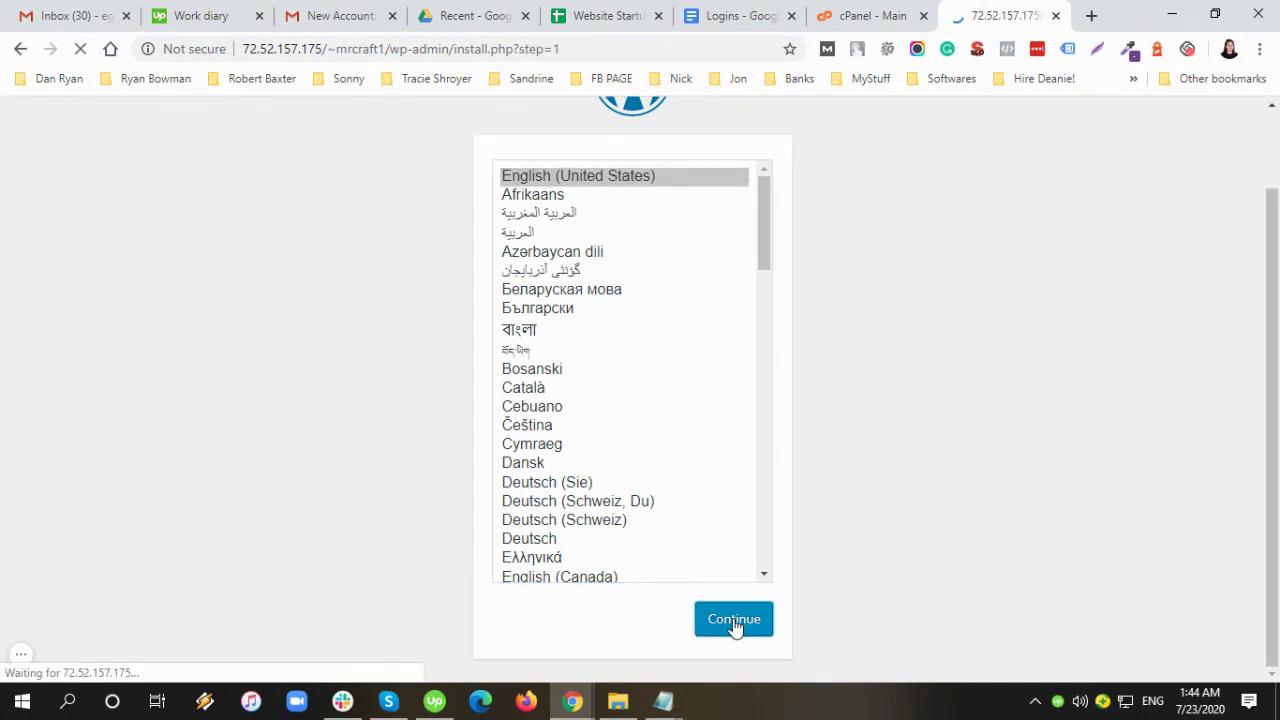
scroll(860, 490, down, 2)
scroll(860, 490, down, 1)
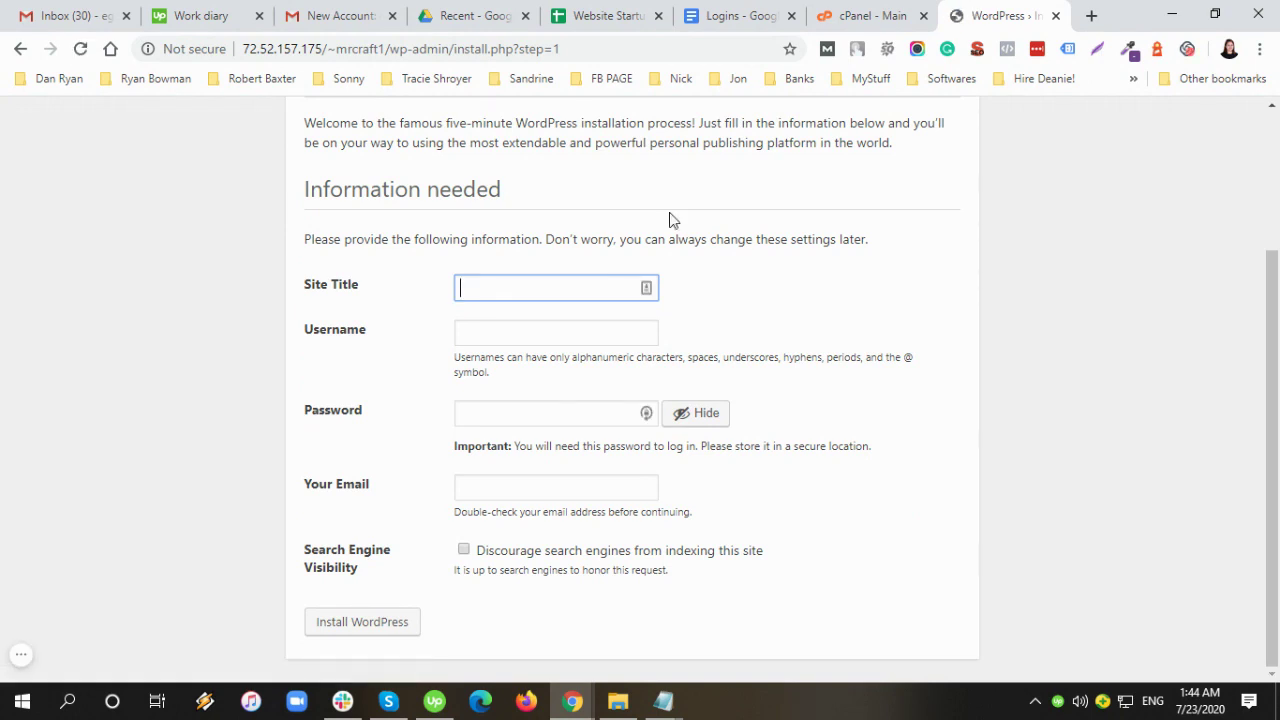
click(307, 8)
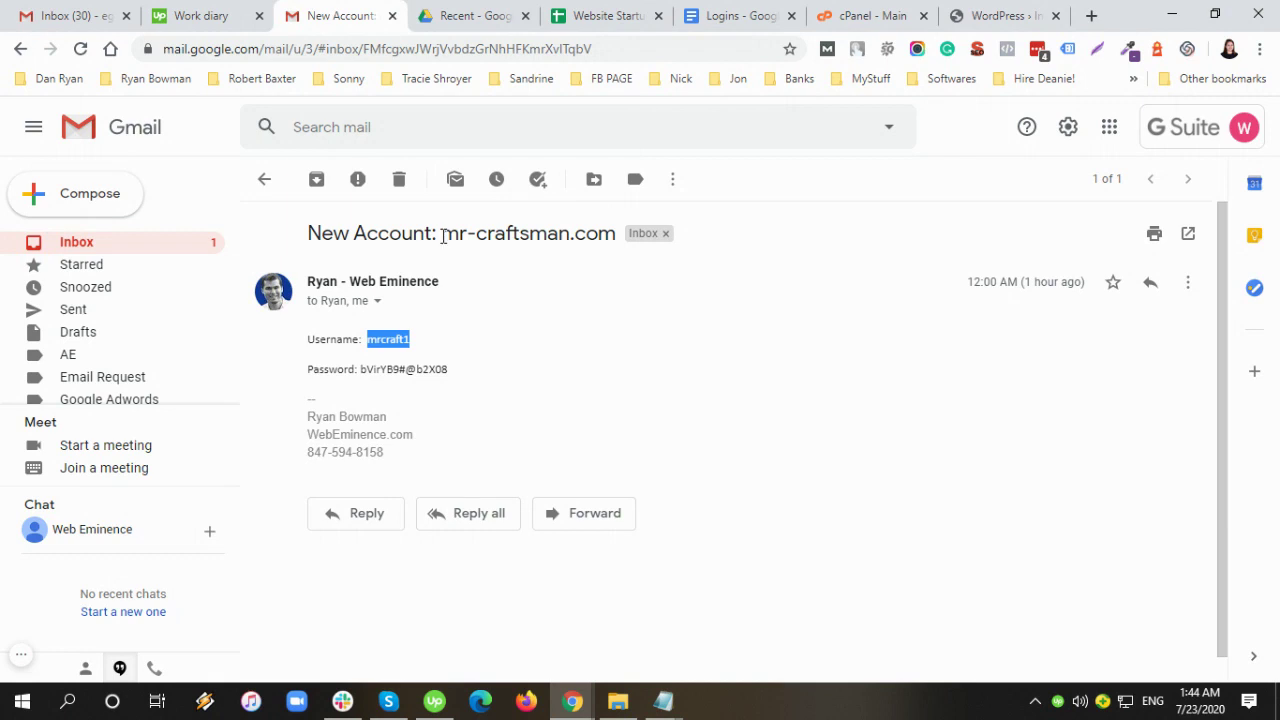
drag(441, 234, 618, 236)
key(ctrl+c)
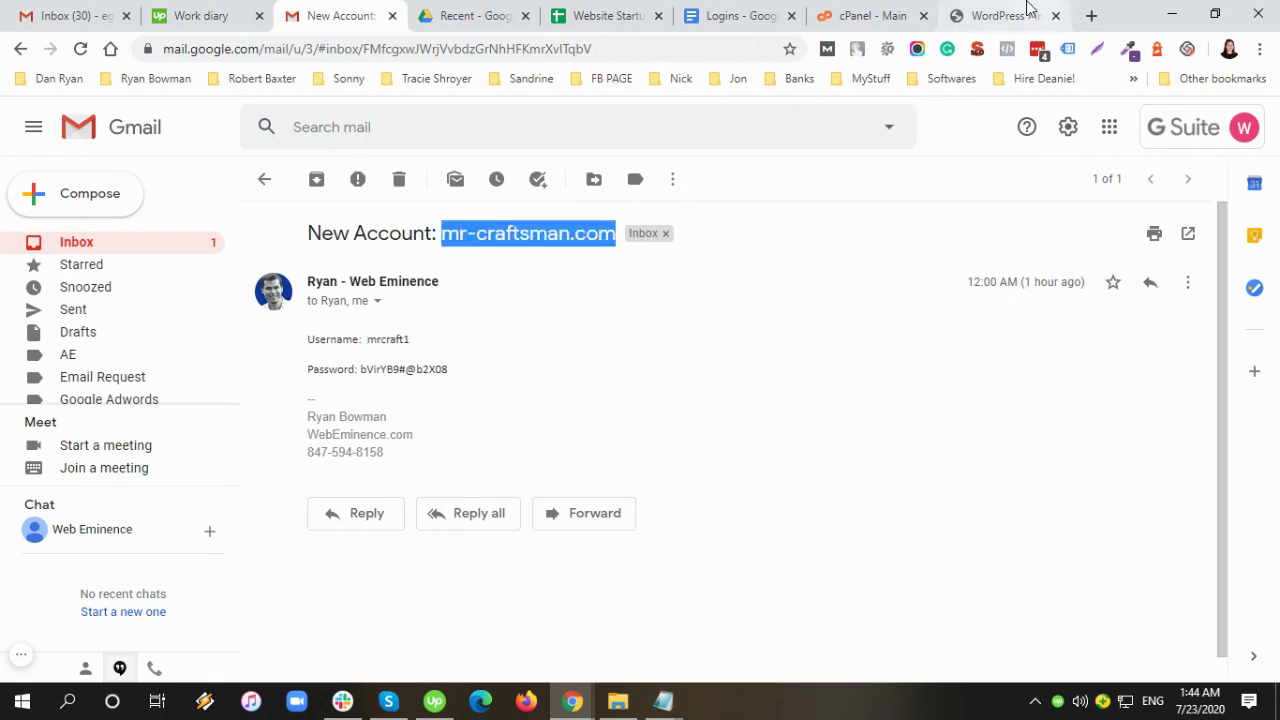
click(1029, 12)
key(ctrl+v)
drag(468, 289, 455, 300)
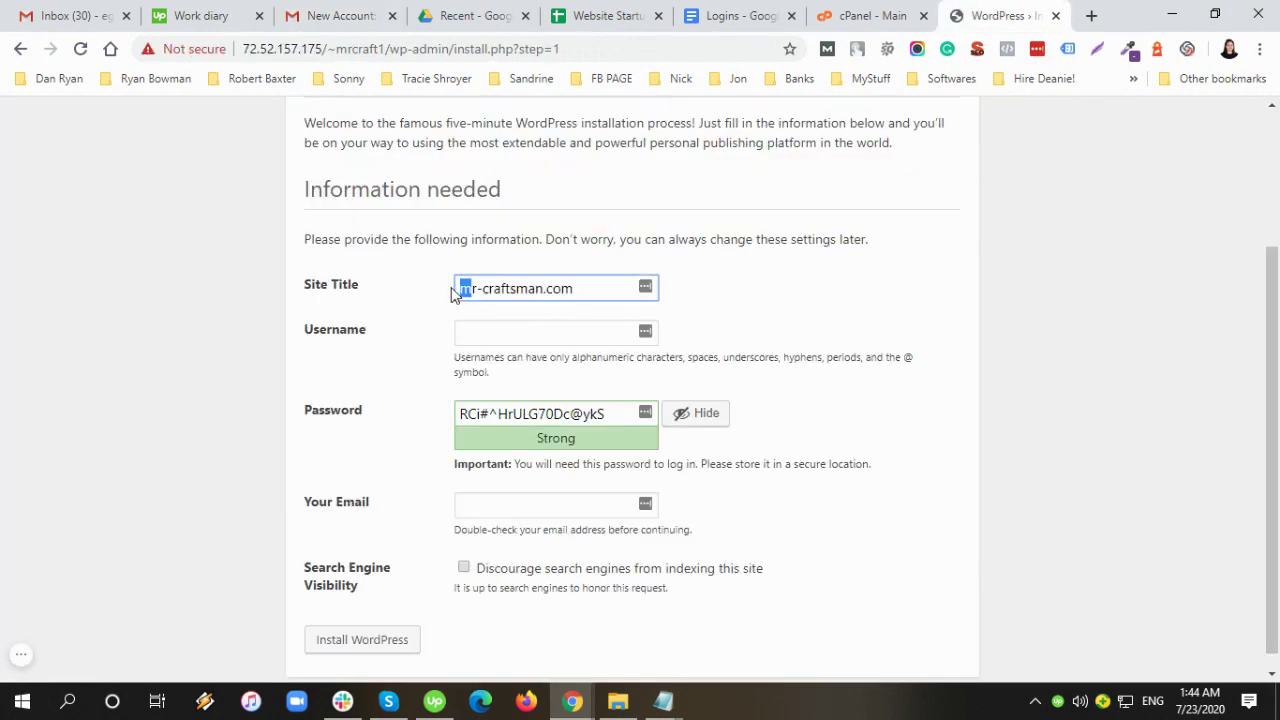
text(M)
Step: Fill the Username field with the username from the account e-mail
click(520, 333)
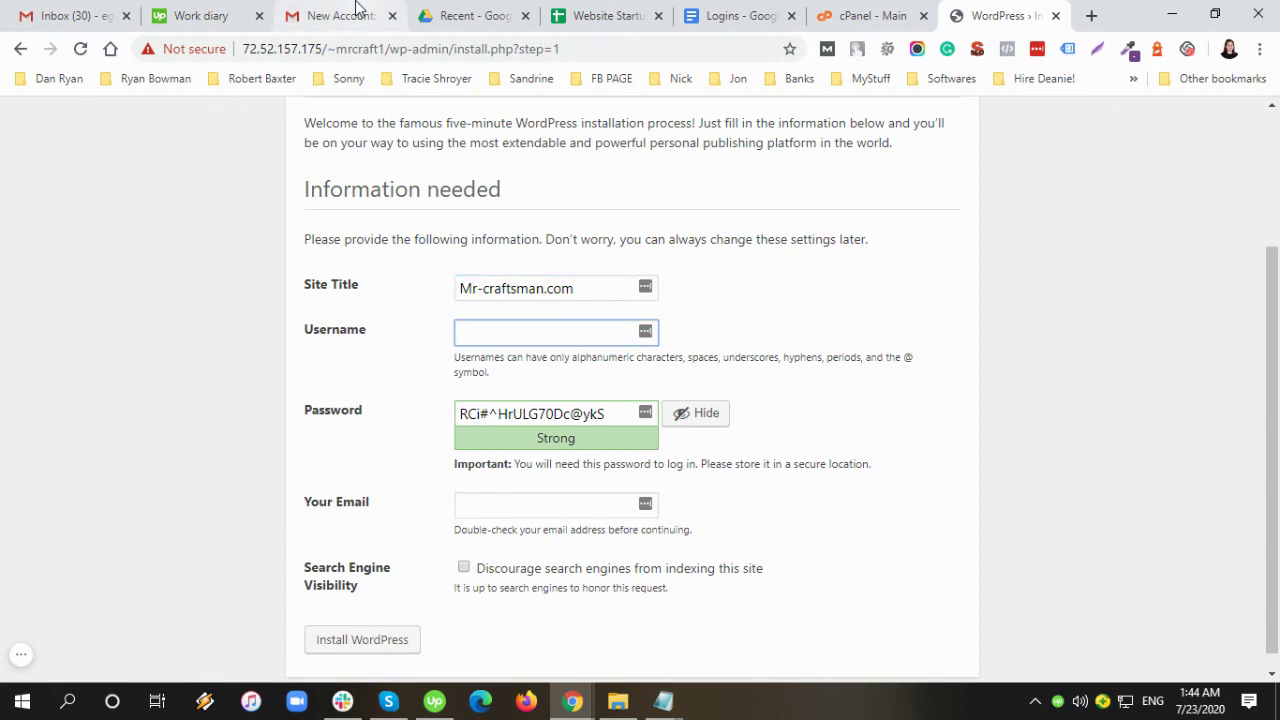
click(340, 15)
drag(368, 340, 408, 357)
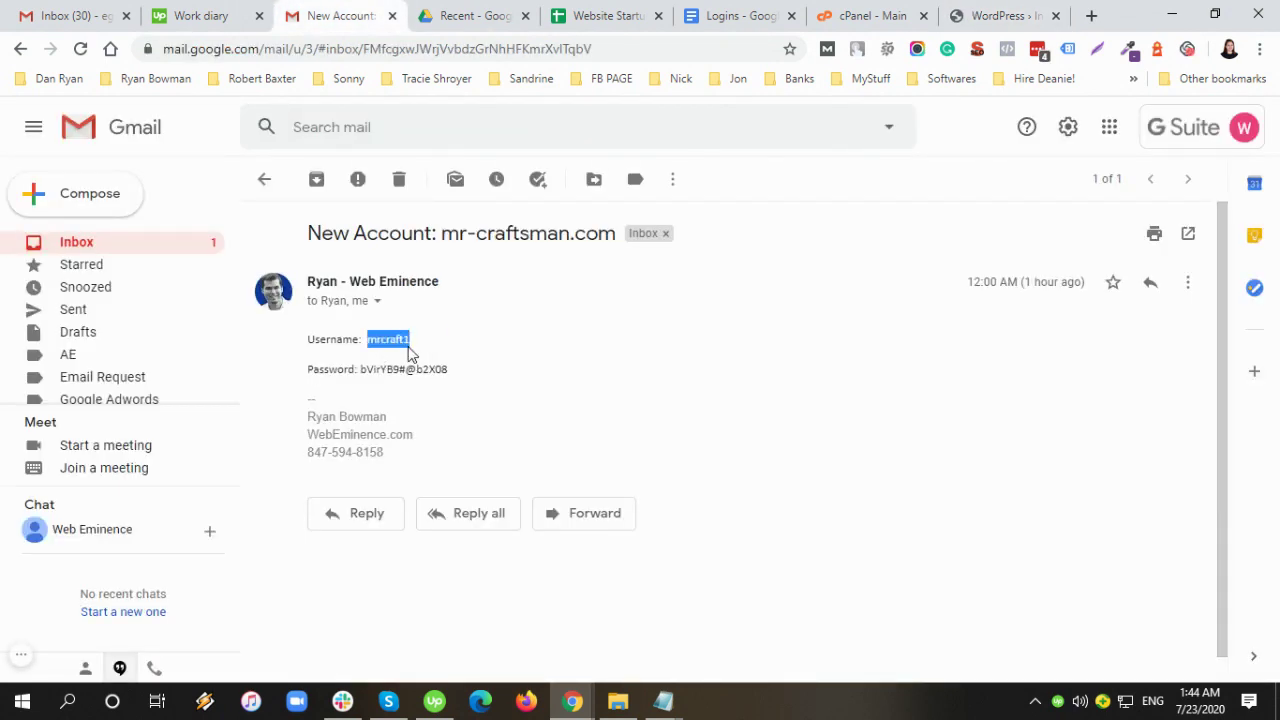
key(ctrl+c)
click(997, 12)
key(ctrl+v)
Step: Replace the suggested password with the password from the account e-mail
triple_click(558, 418)
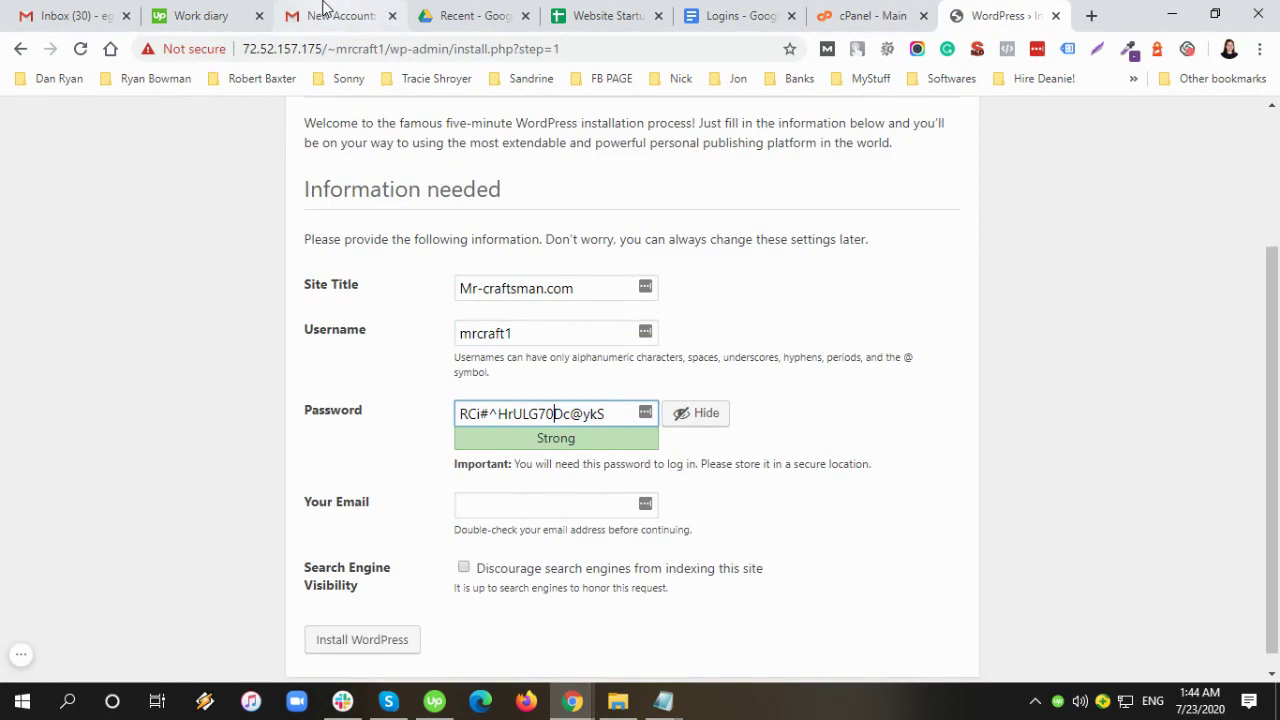
click(340, 15)
drag(361, 369, 454, 374)
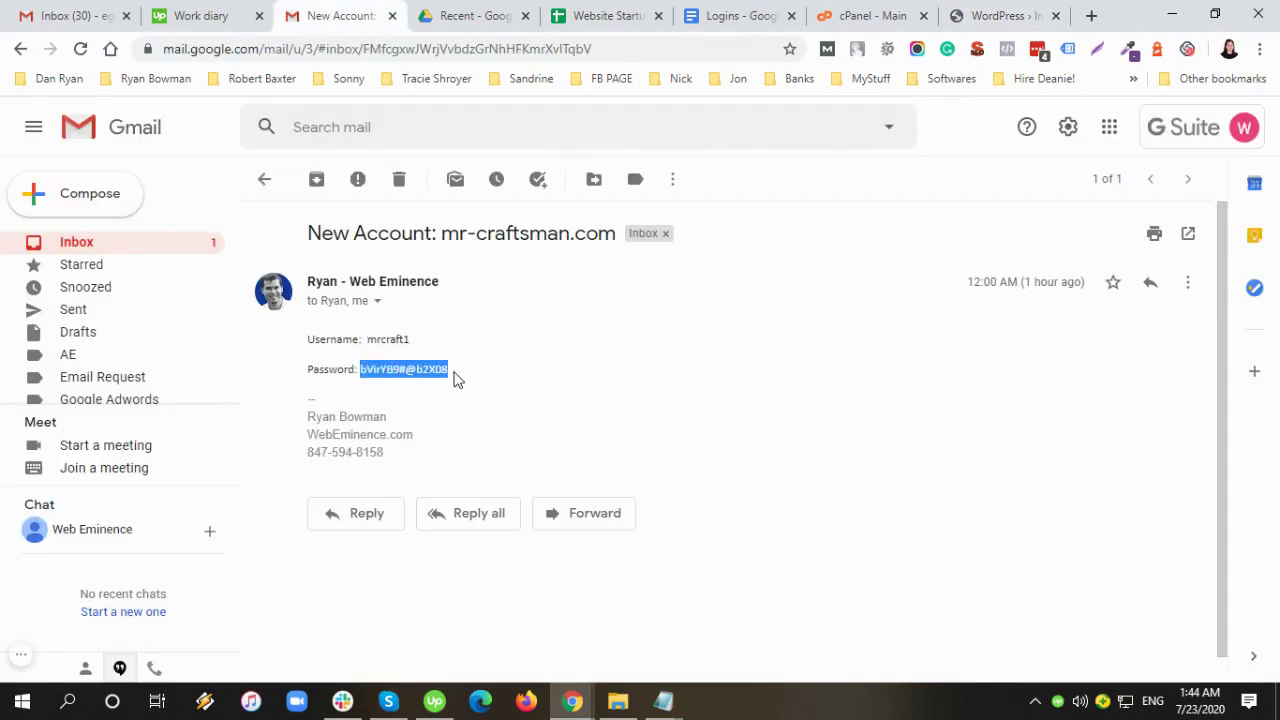
key(ctrl+c)
click(997, 15)
key(ctrl+v)
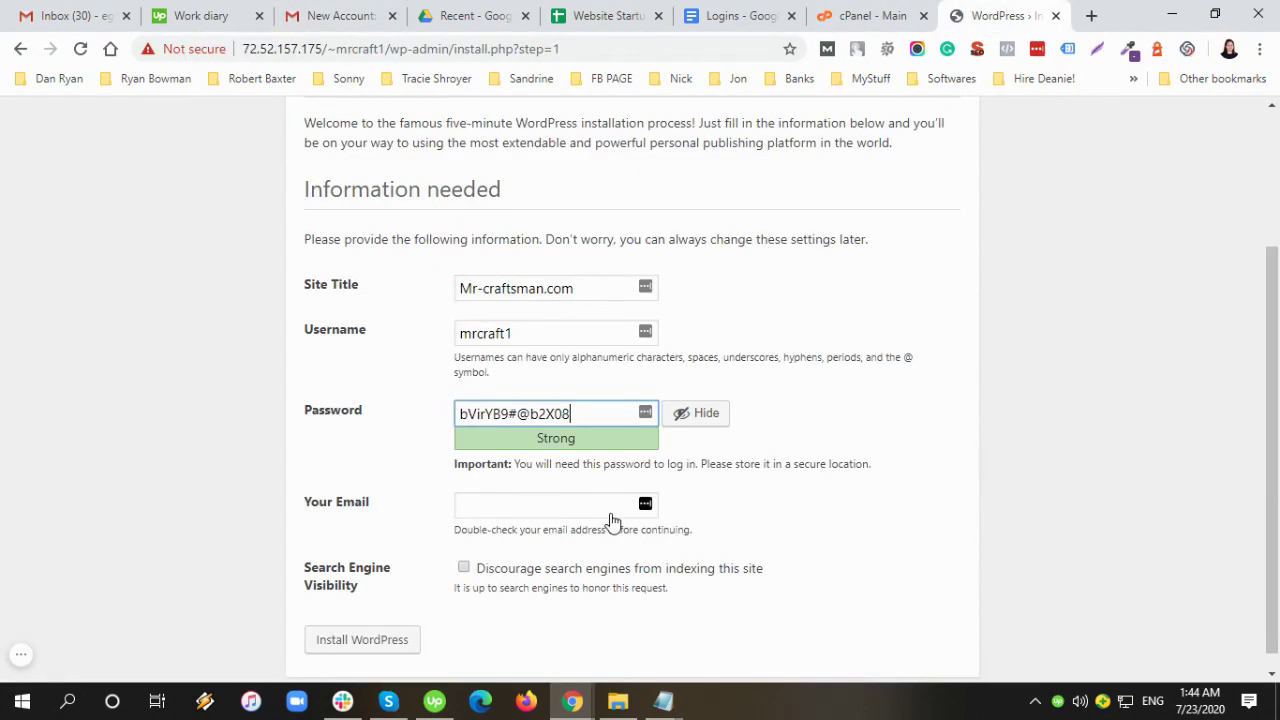
Step: Enter the e-mail's reply-to address as Your Email and install WordPress
click(560, 503)
click(340, 15)
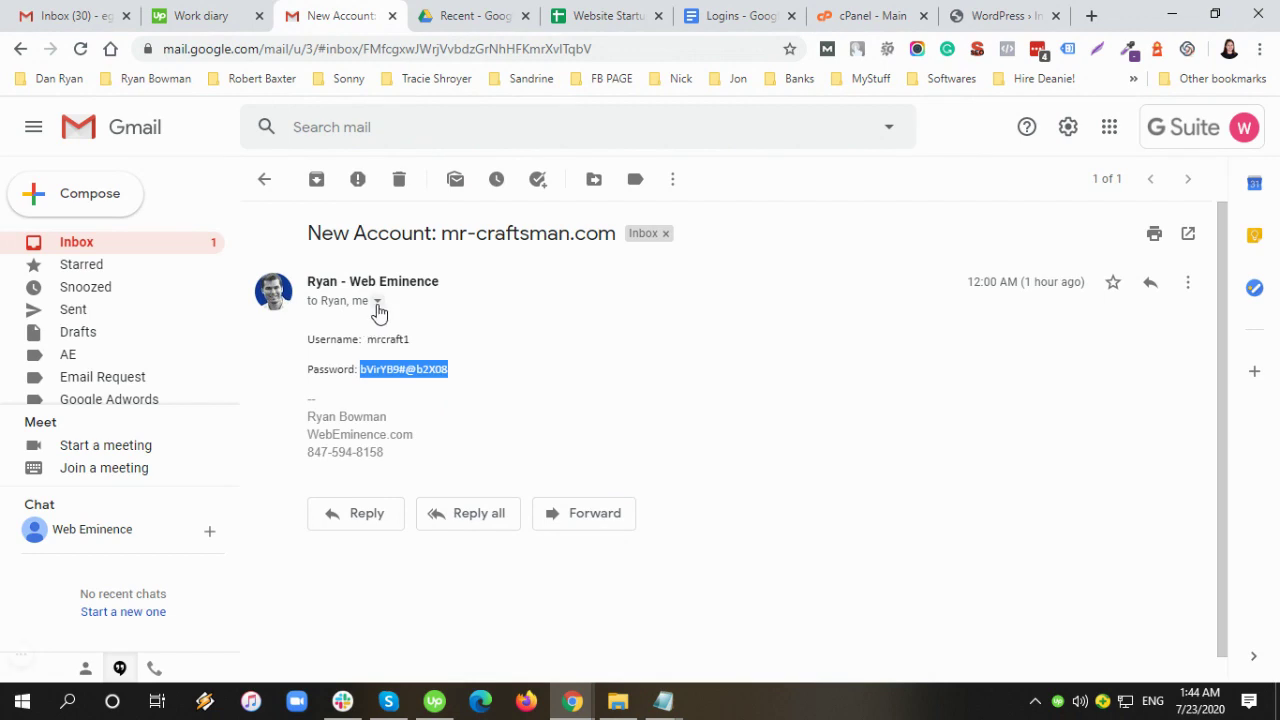
click(377, 301)
drag(468, 356, 616, 358)
click(470, 362)
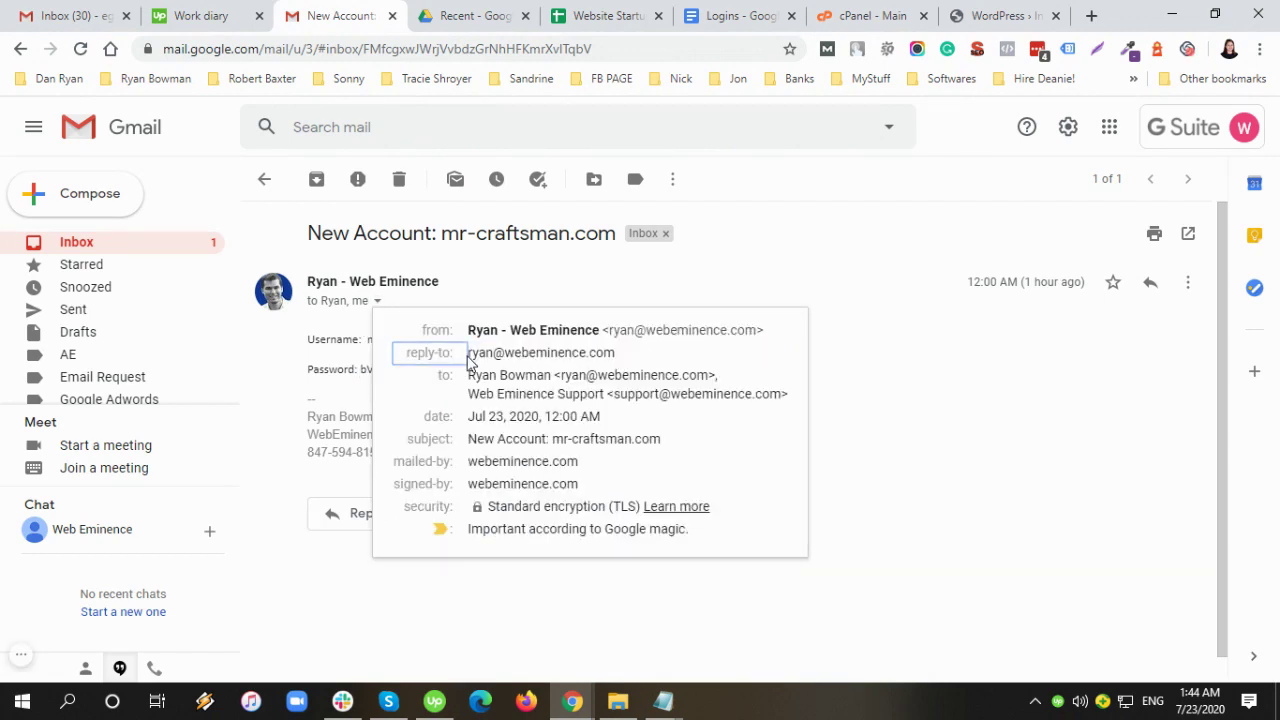
drag(471, 357, 634, 360)
click(895, 262)
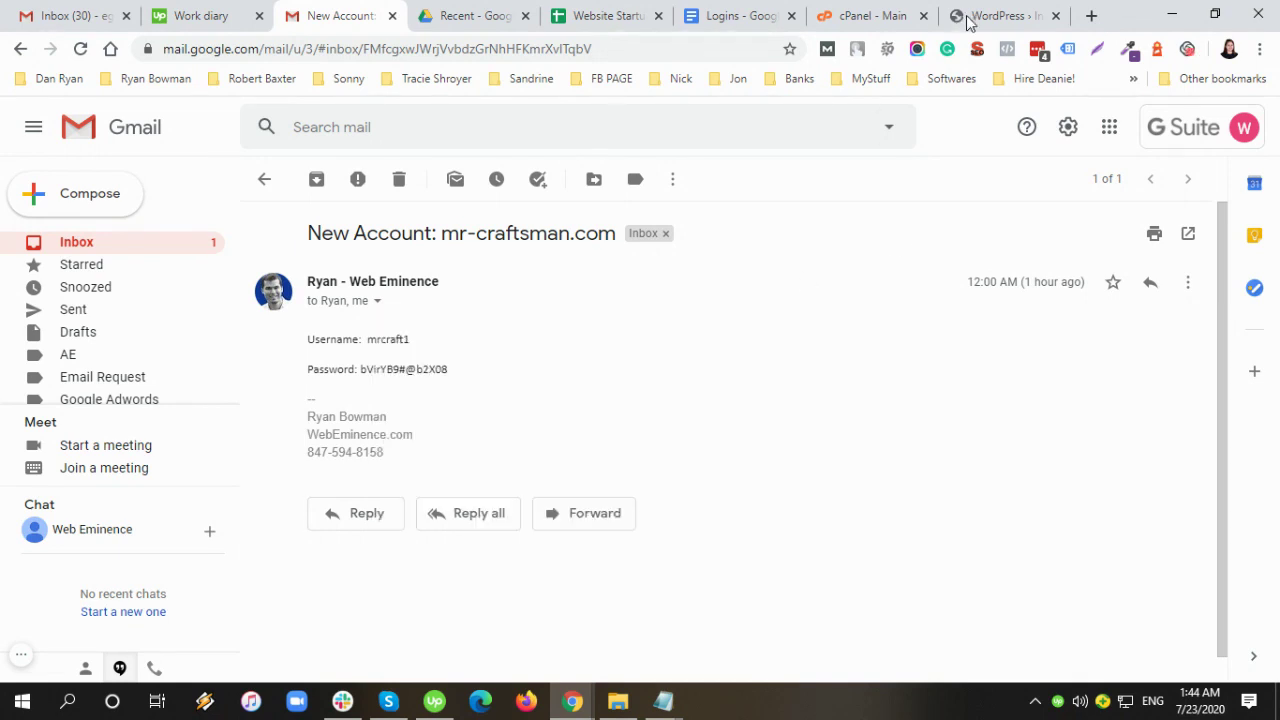
click(972, 16)
scroll(520, 577, down, 1)
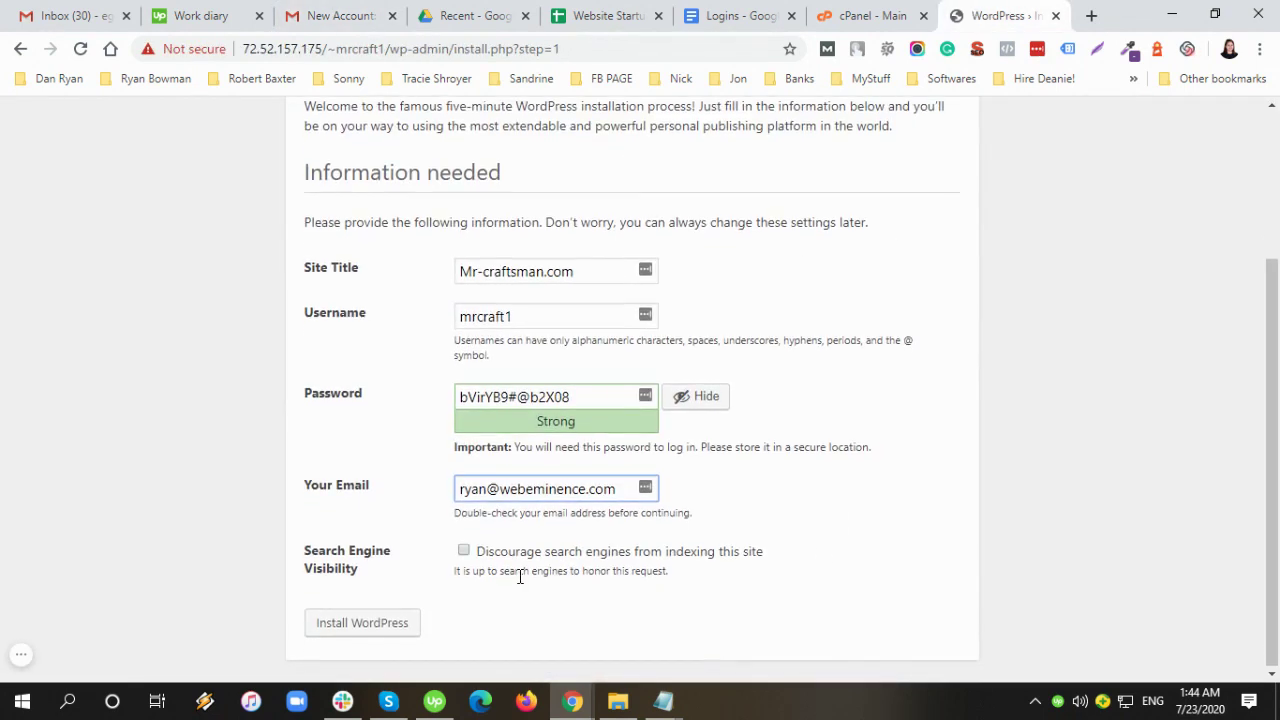
click(364, 624)
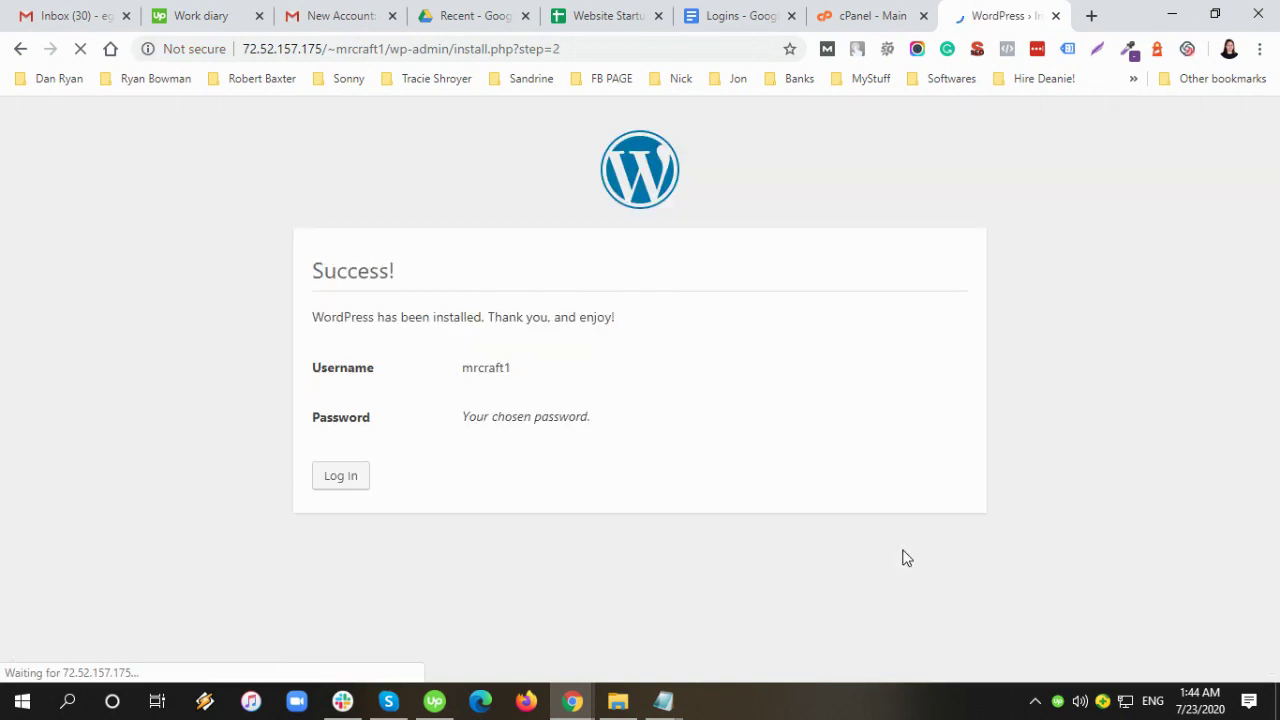
Step: Open the login page and enter the emailed username
click(343, 482)
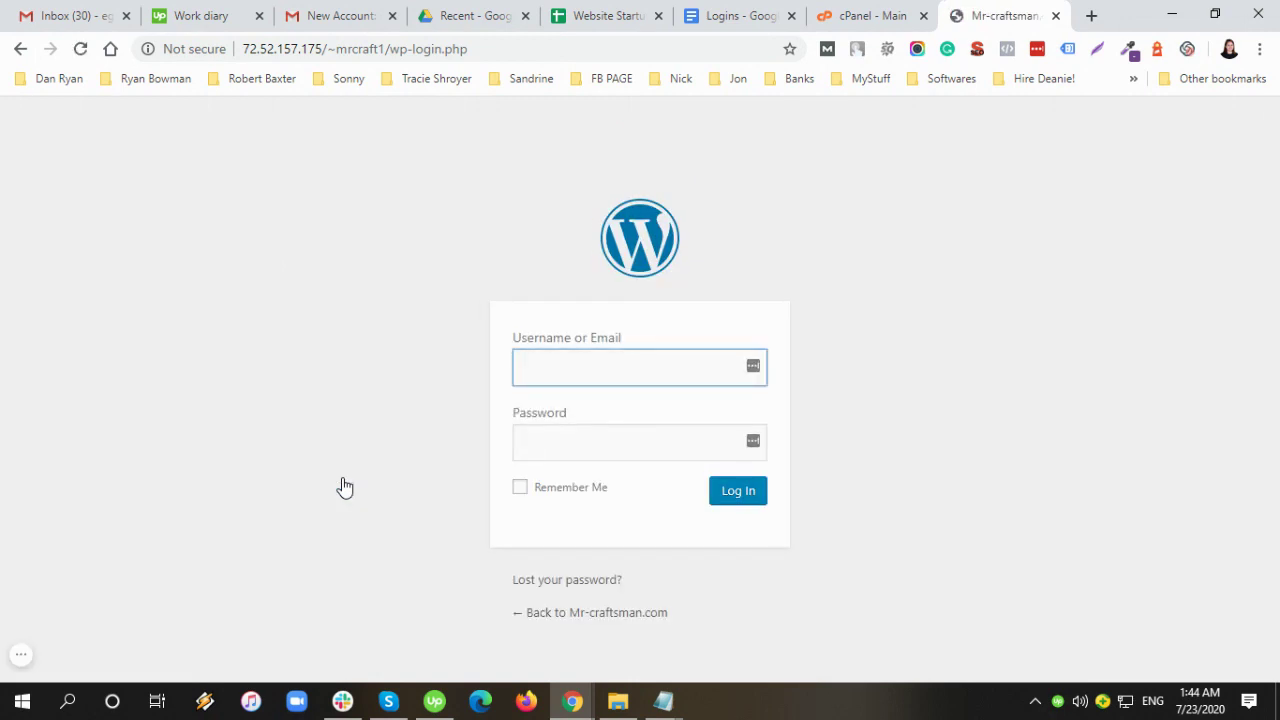
click(336, 14)
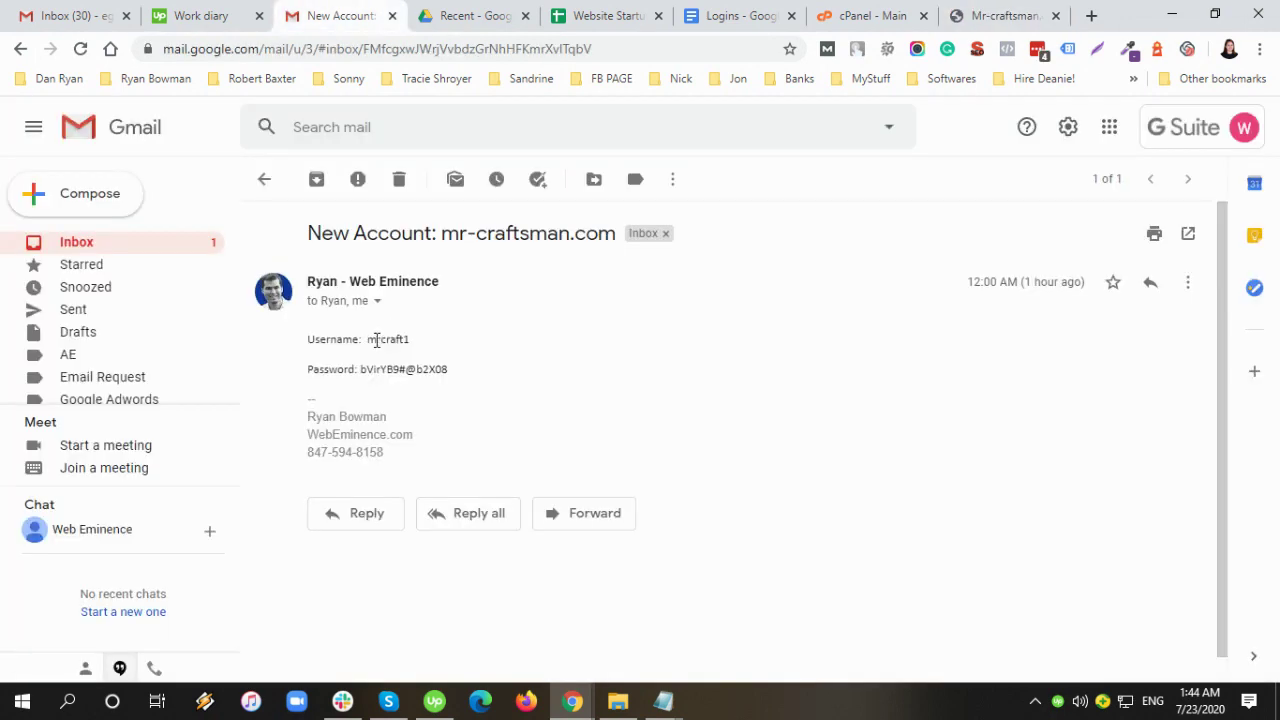
drag(370, 341, 420, 346)
key(ctrl+c)
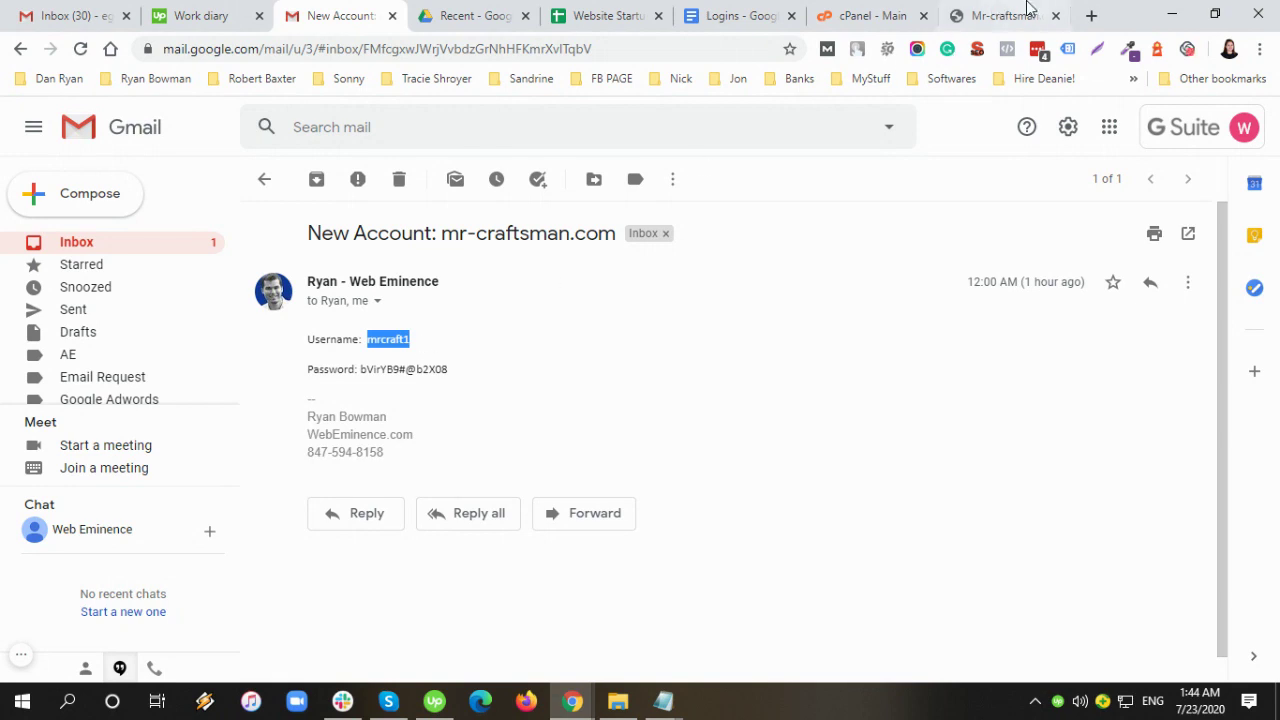
click(1005, 15)
key(ctrl+v)
Step: Enter the emailed password, tick Remember Me, and log in
click(583, 441)
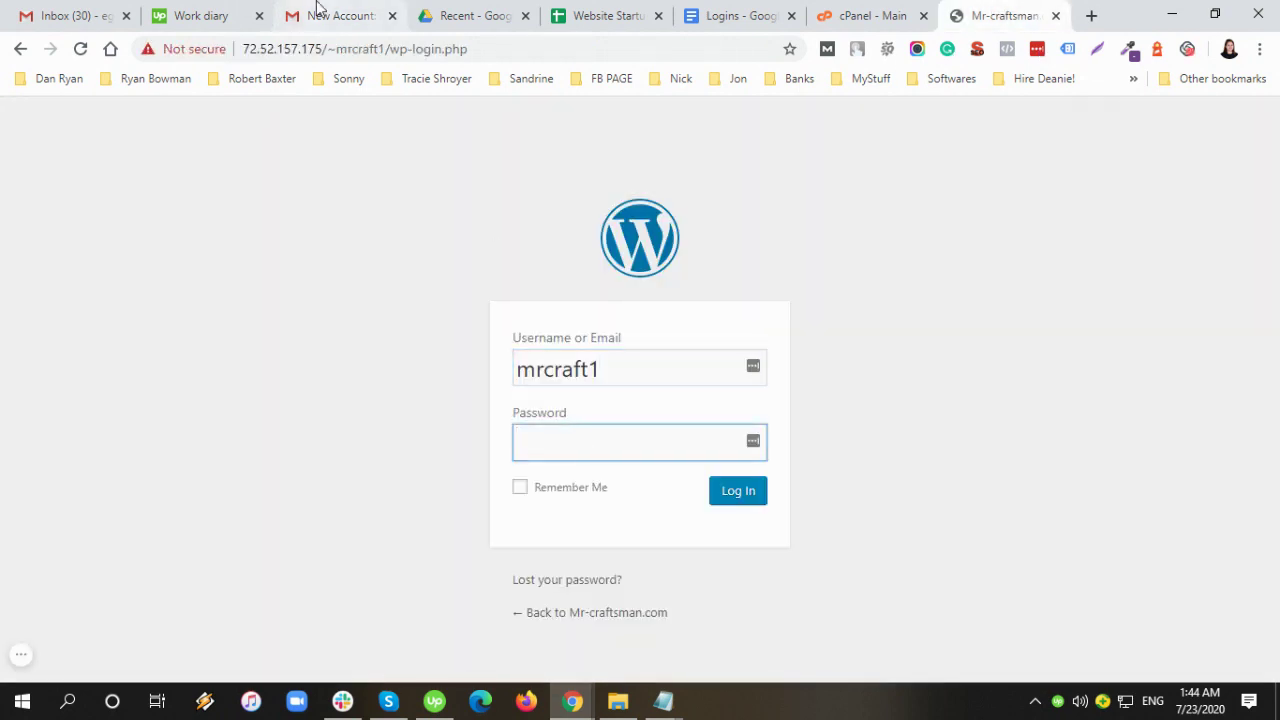
click(318, 8)
drag(361, 369, 466, 373)
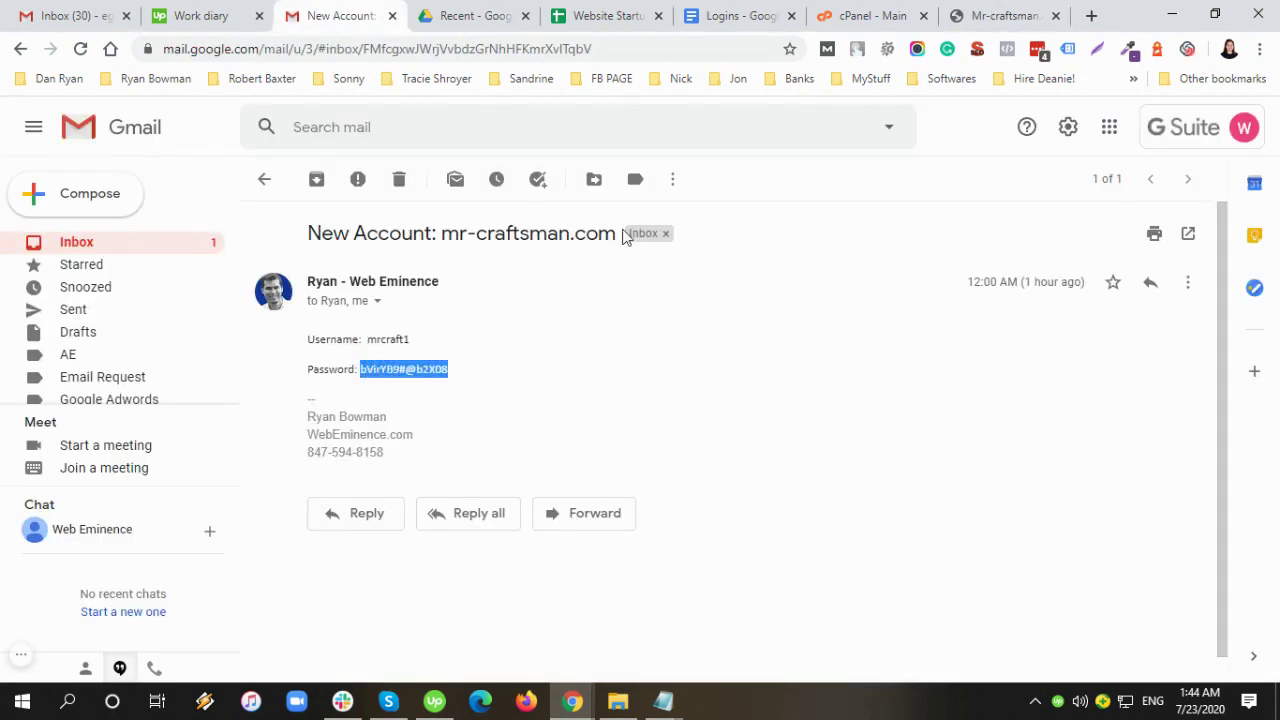
click(990, 8)
key(ctrl+v)
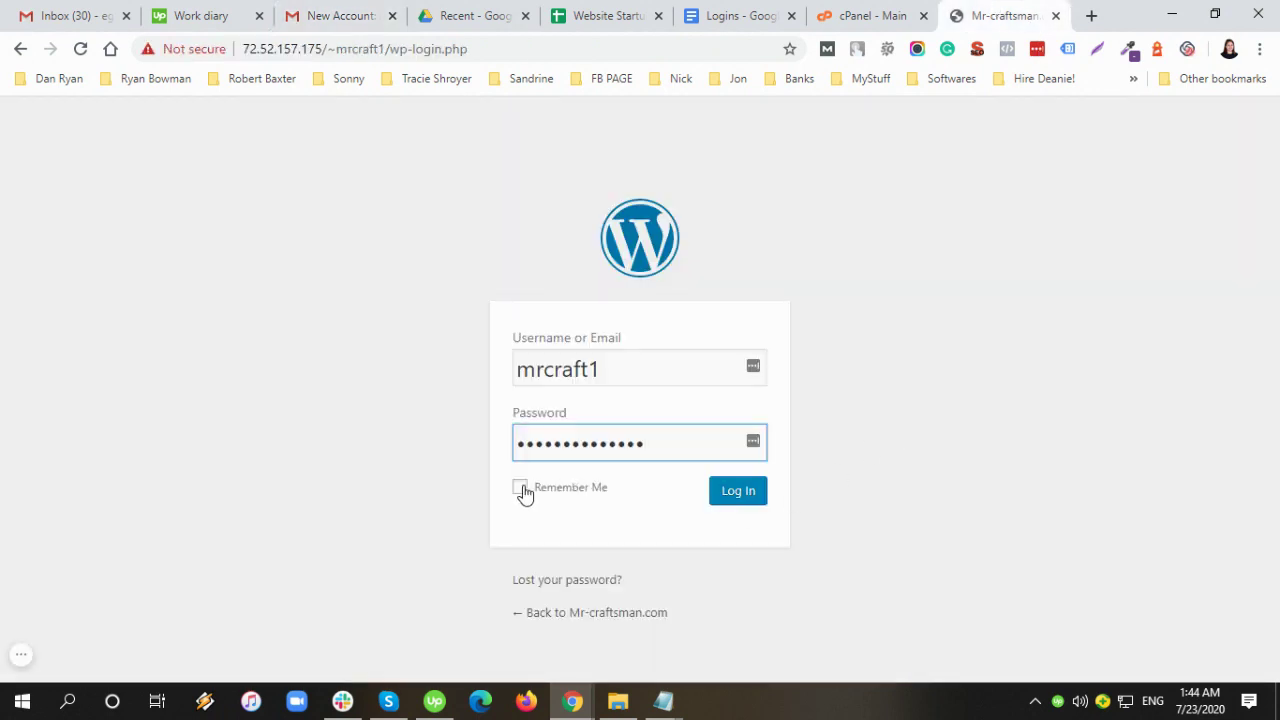
click(520, 487)
click(740, 494)
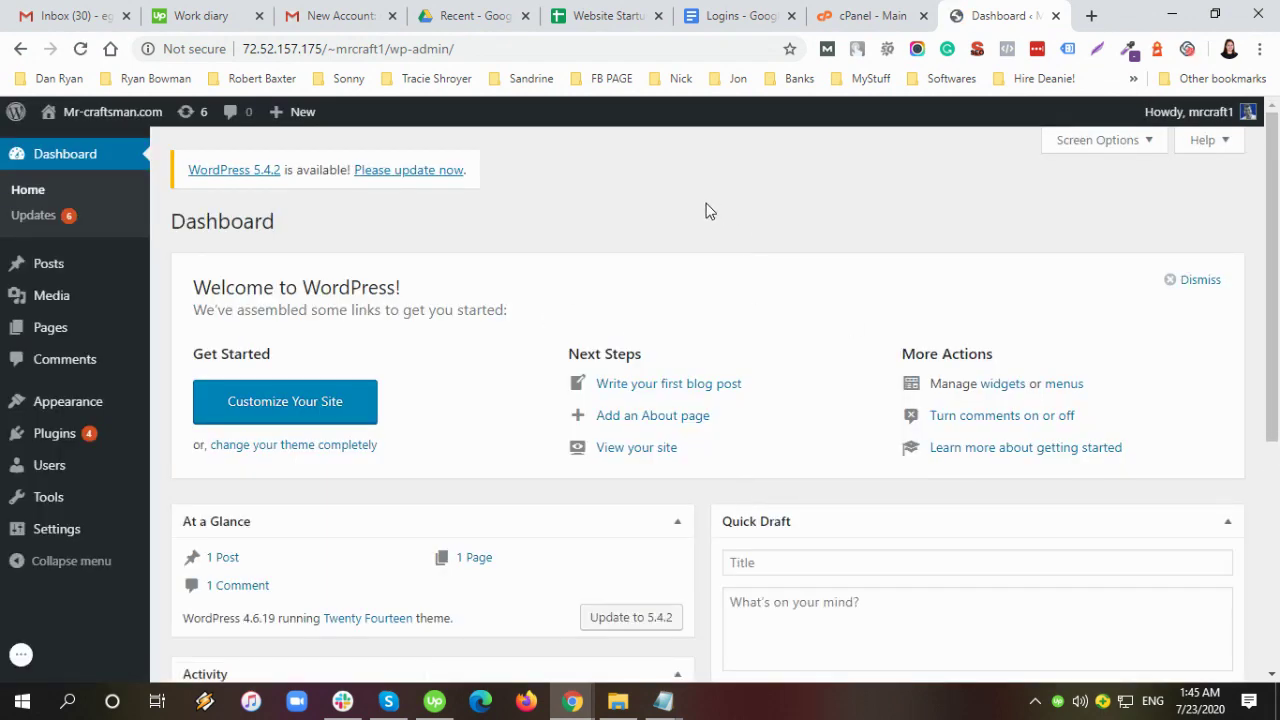
click(1103, 243)
click(22, 656)
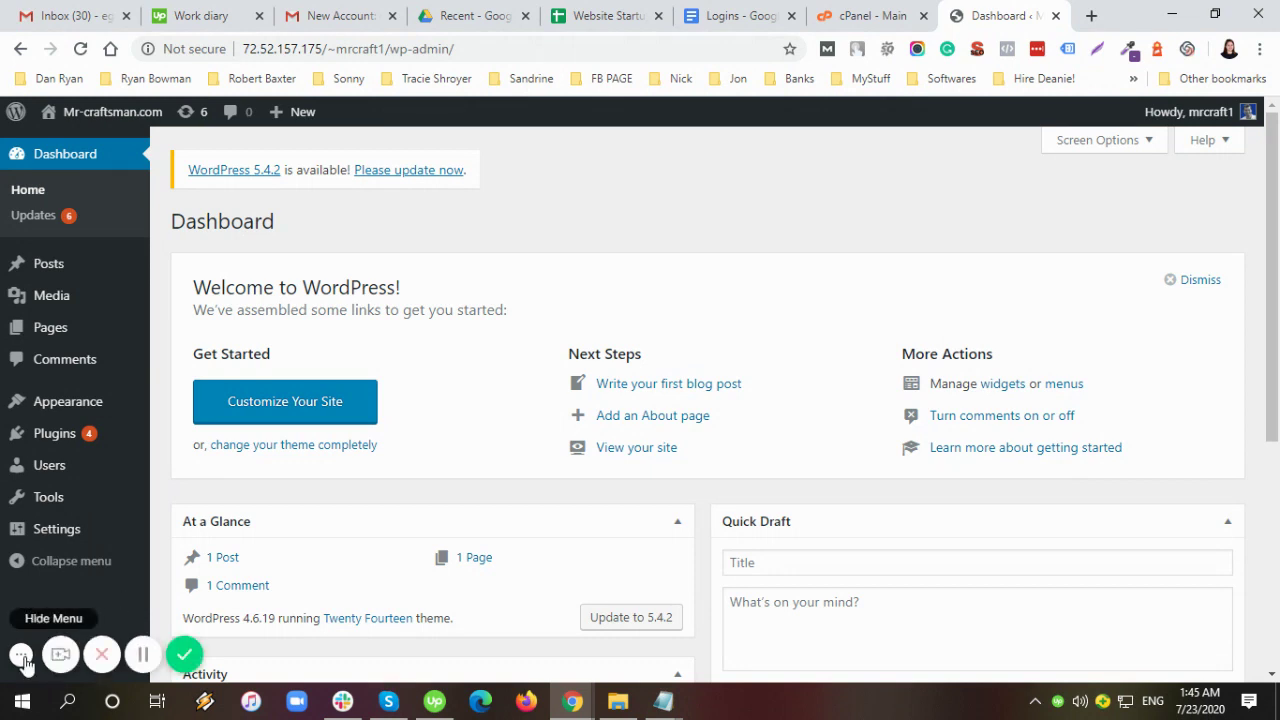